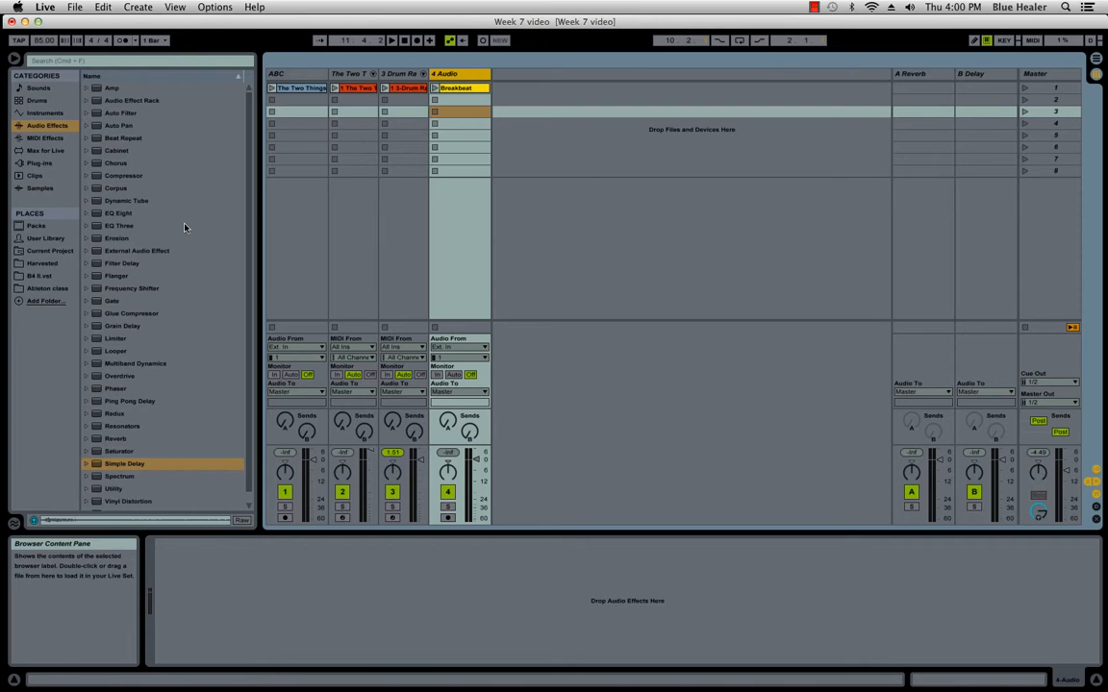
# - Narrow the ABC track, then play the clip on The Two Things track and open its notes
pyautogui.moveTo(328, 76); pyautogui.dragTo(278, 75)
pyautogui.click(298, 74)
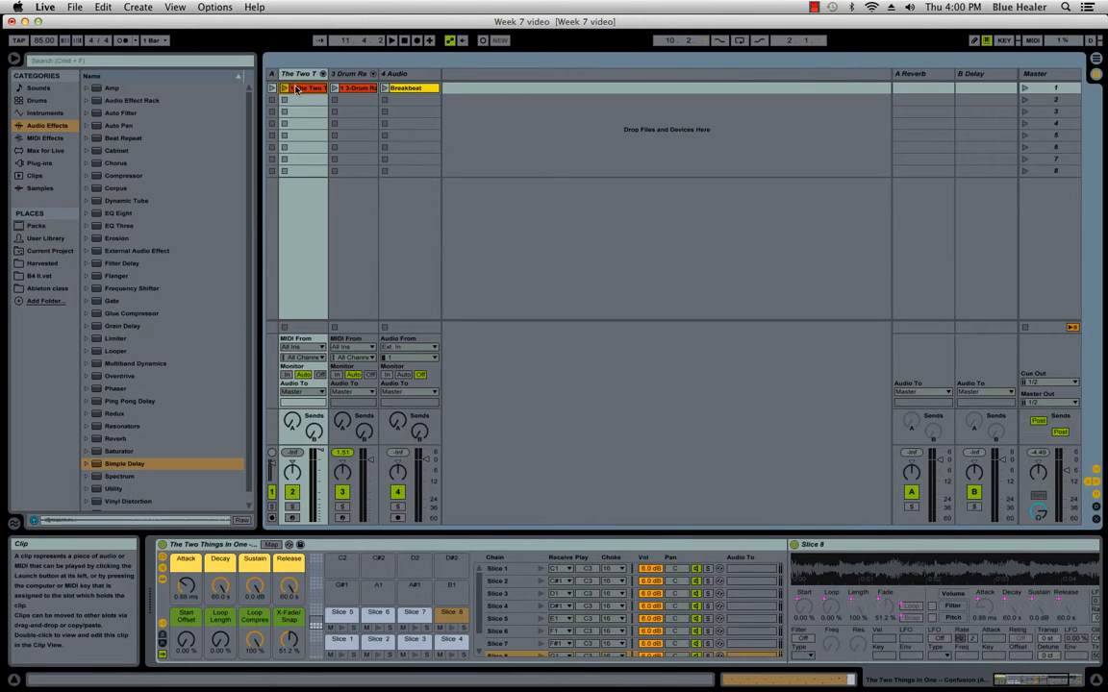
pyautogui.doubleClick(296, 89)
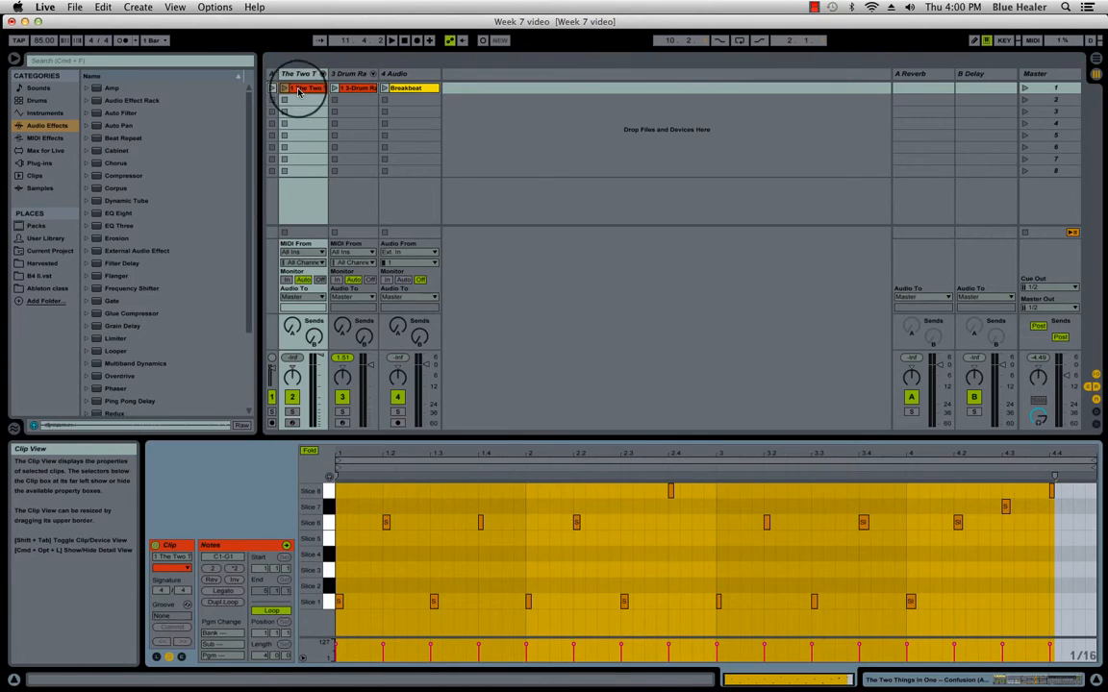
pyautogui.click(298, 74)
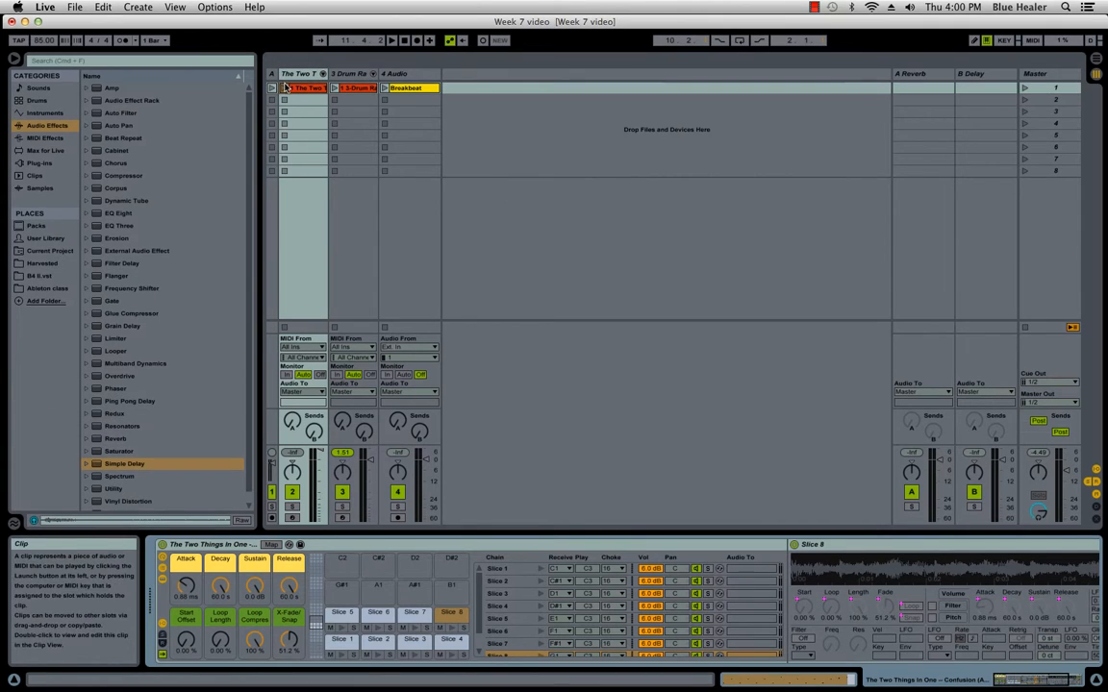
pyautogui.click(285, 87)
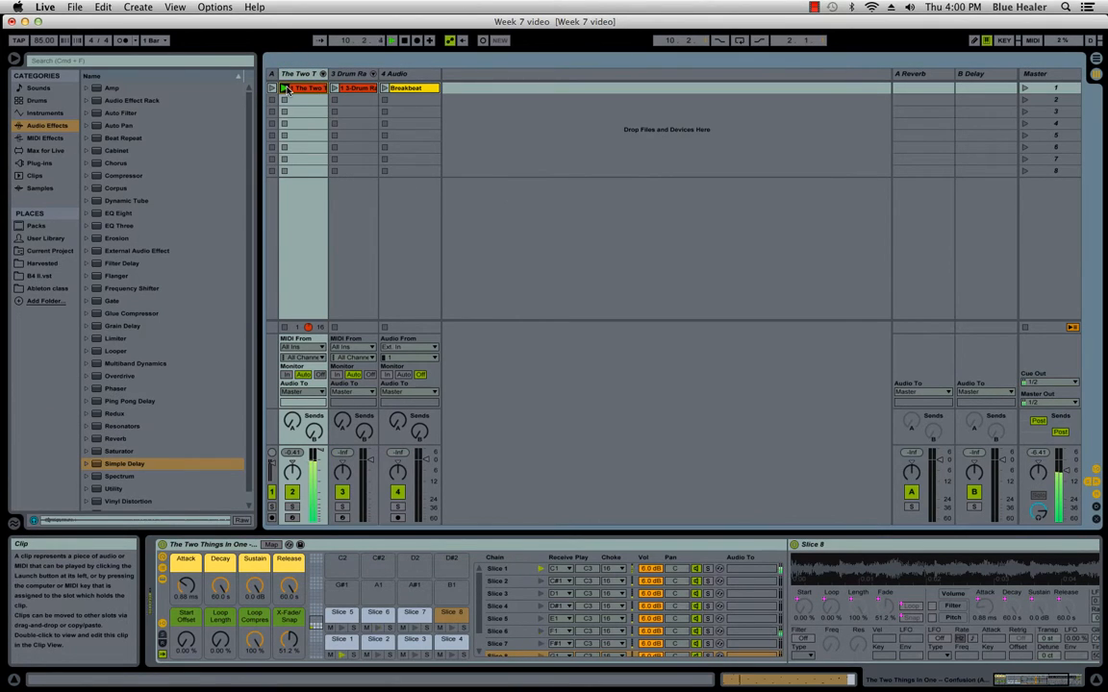
pyautogui.doubleClick(300, 88)
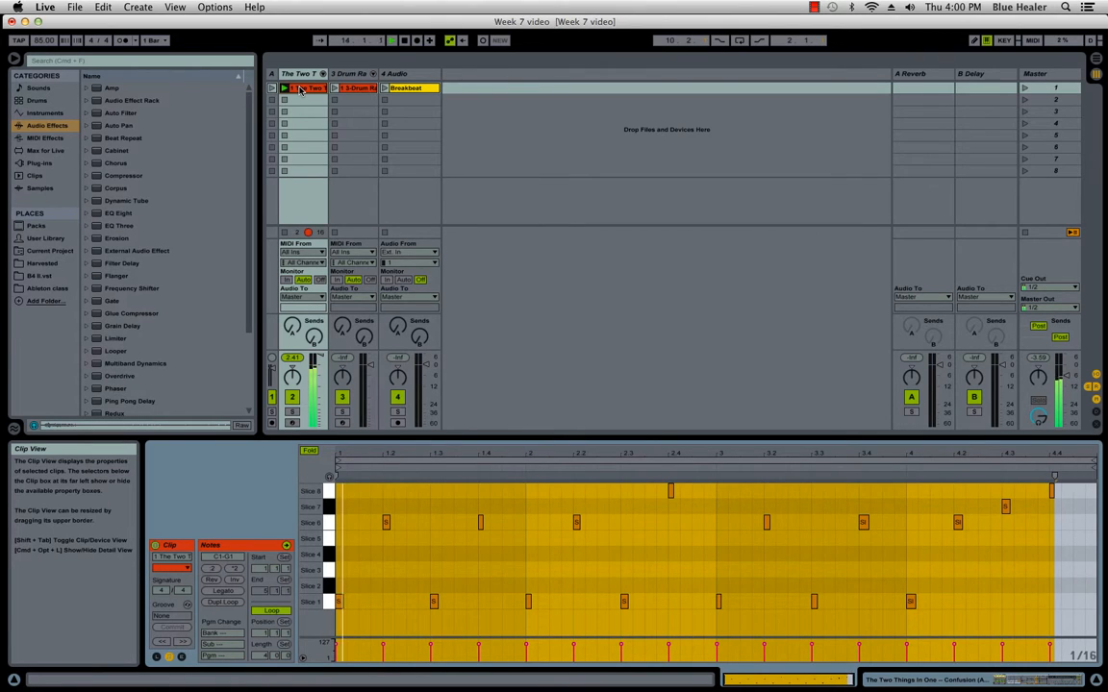
# - Open the drum rack clip's notes on track 3 and play the clip, then stop it
pyautogui.click(356, 88)
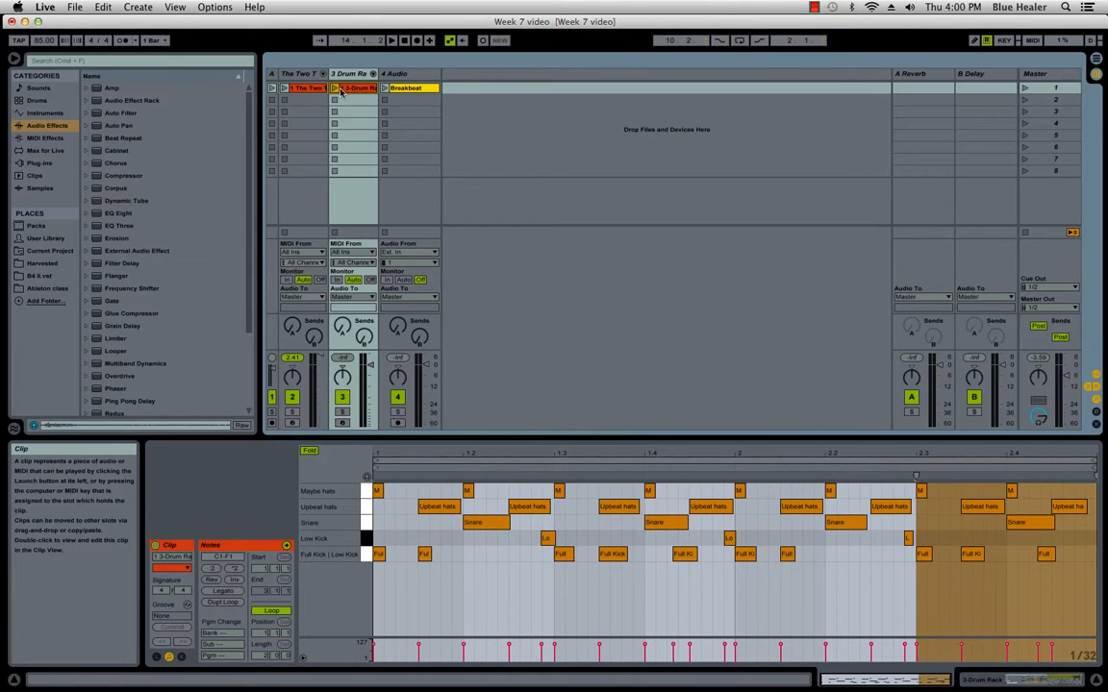
pyautogui.click(47, 288)
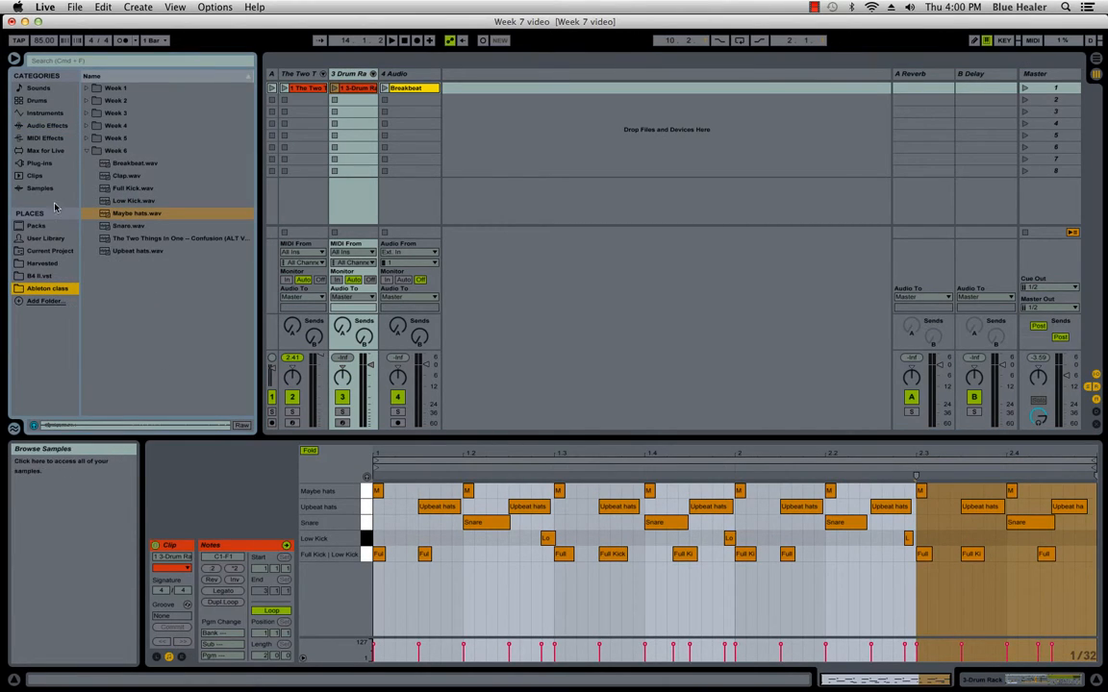
pyautogui.click(46, 125)
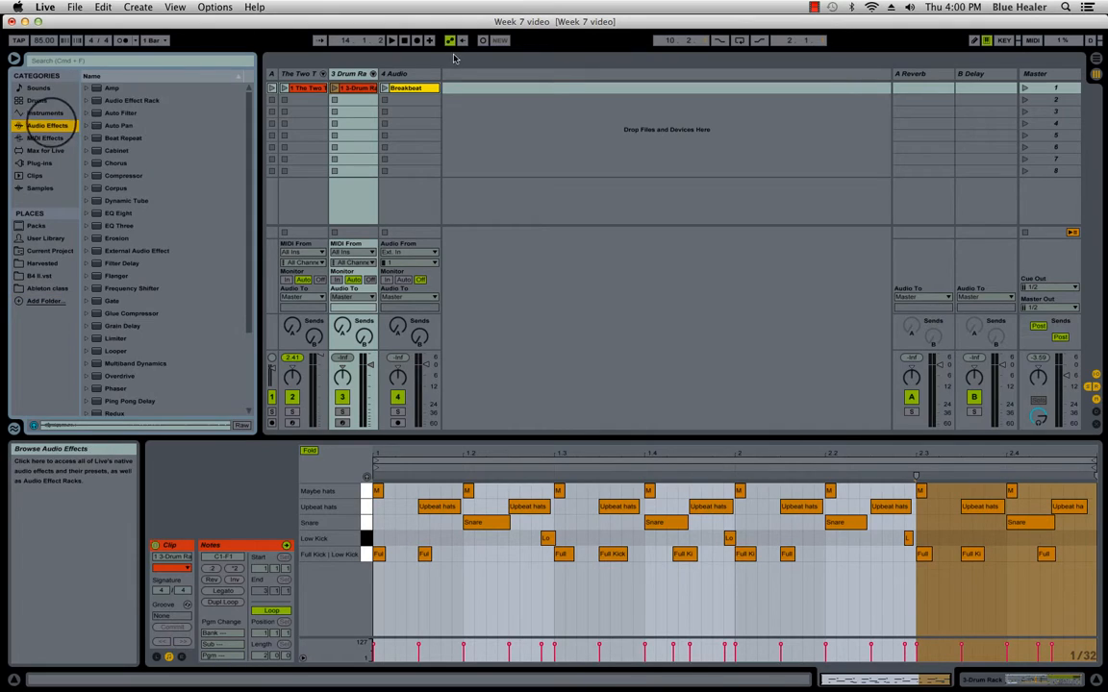
pyautogui.click(334, 88)
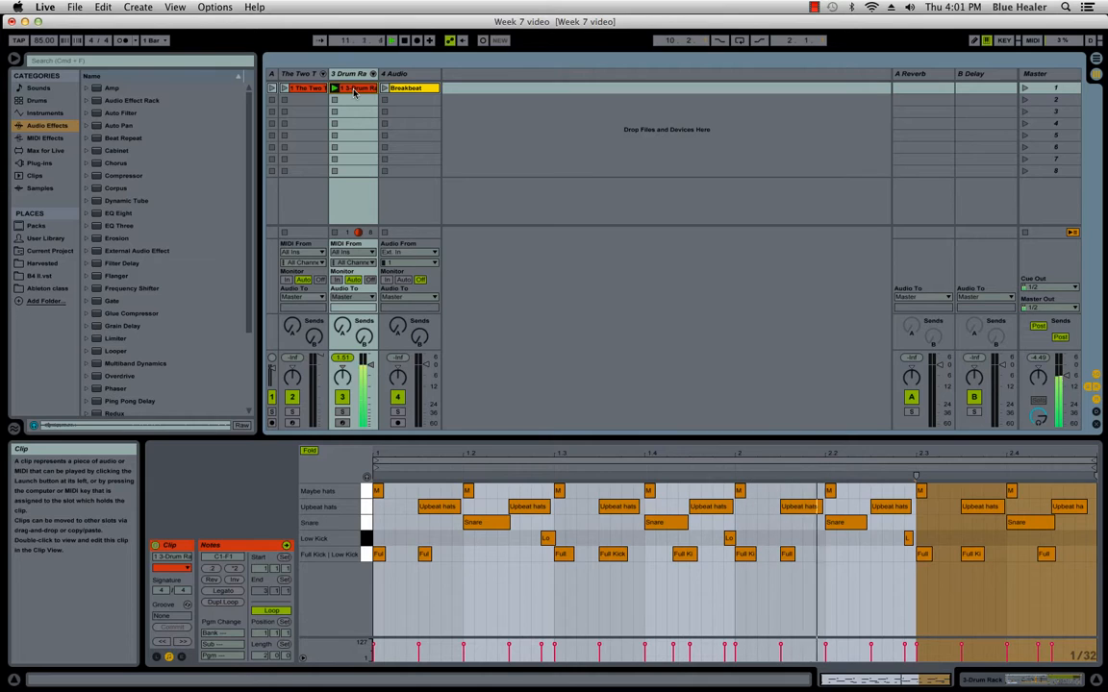
pyautogui.click(825, 531)
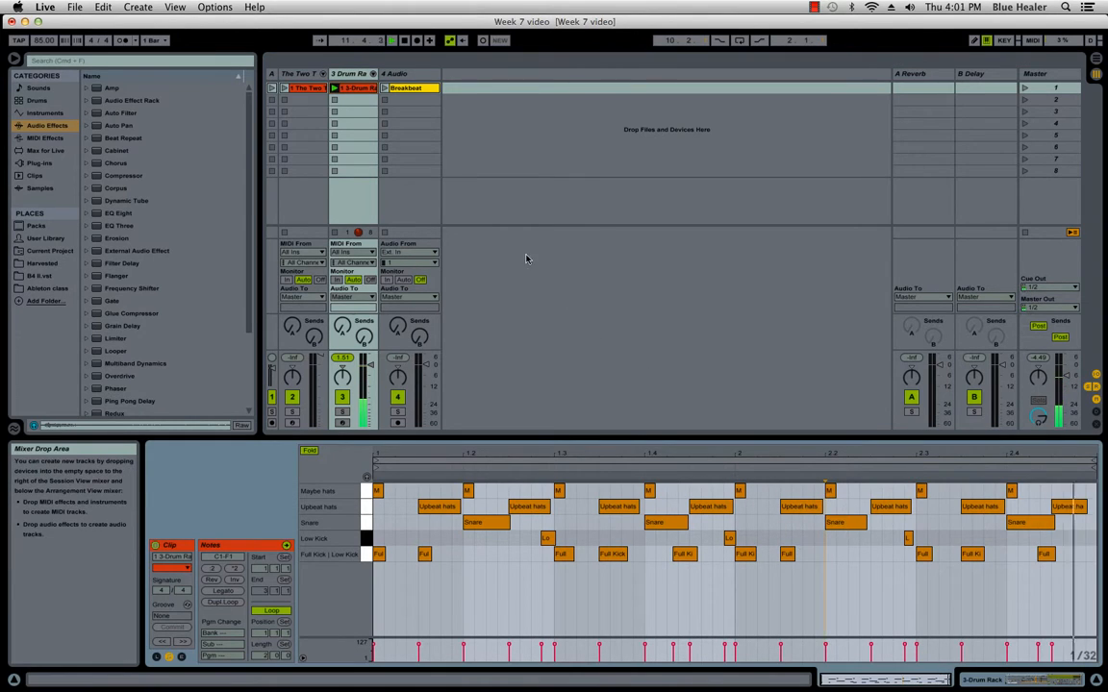
pyautogui.click(339, 233)
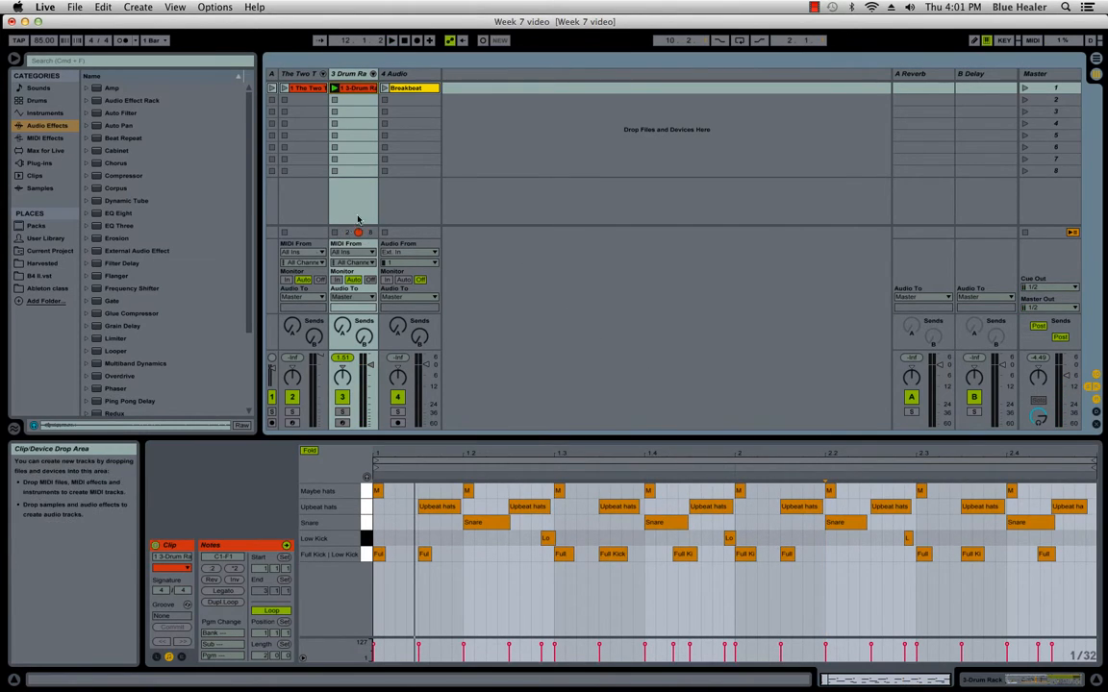
# - Play the Breakbeat clip on the 4 Audio track, then stop it
pyautogui.click(385, 88)
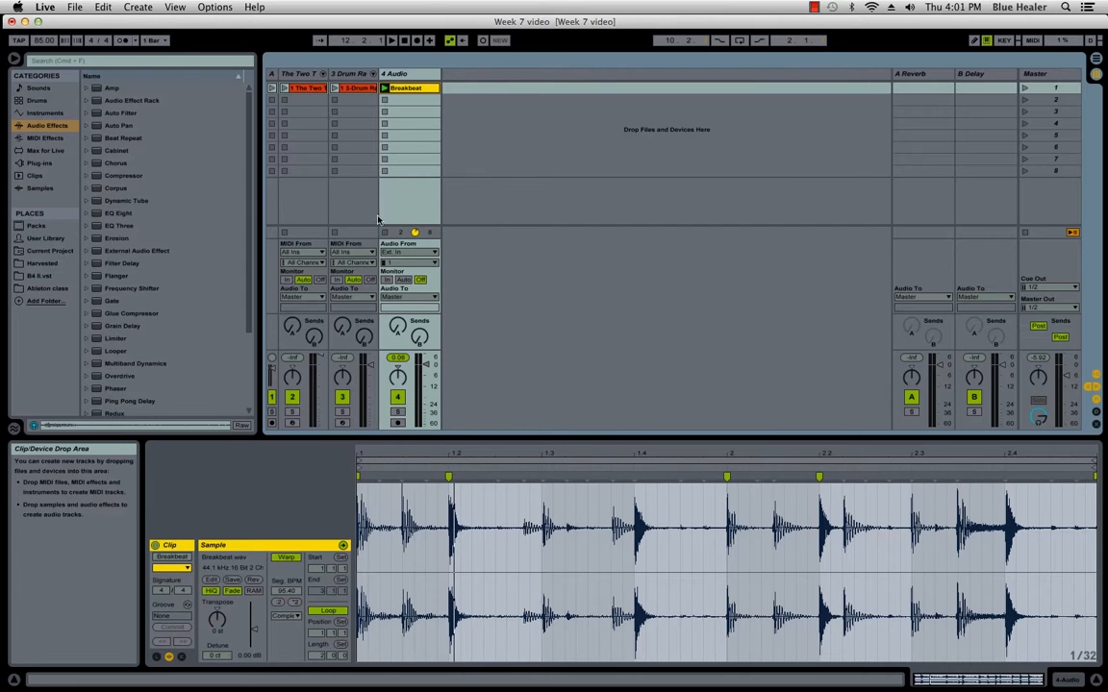
pyautogui.click(387, 234)
pyautogui.scroll(-4, 182, 333)
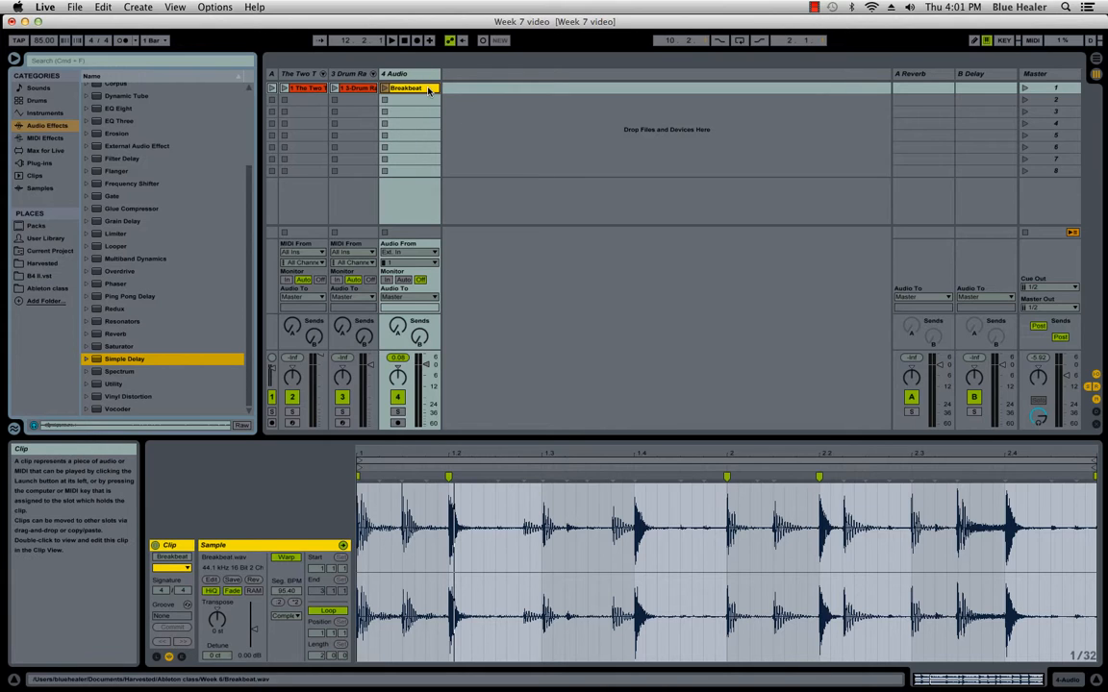
# - Review the clips and instrument racks of The Two Things track and the Drum Rack track
pyautogui.click(308, 89)
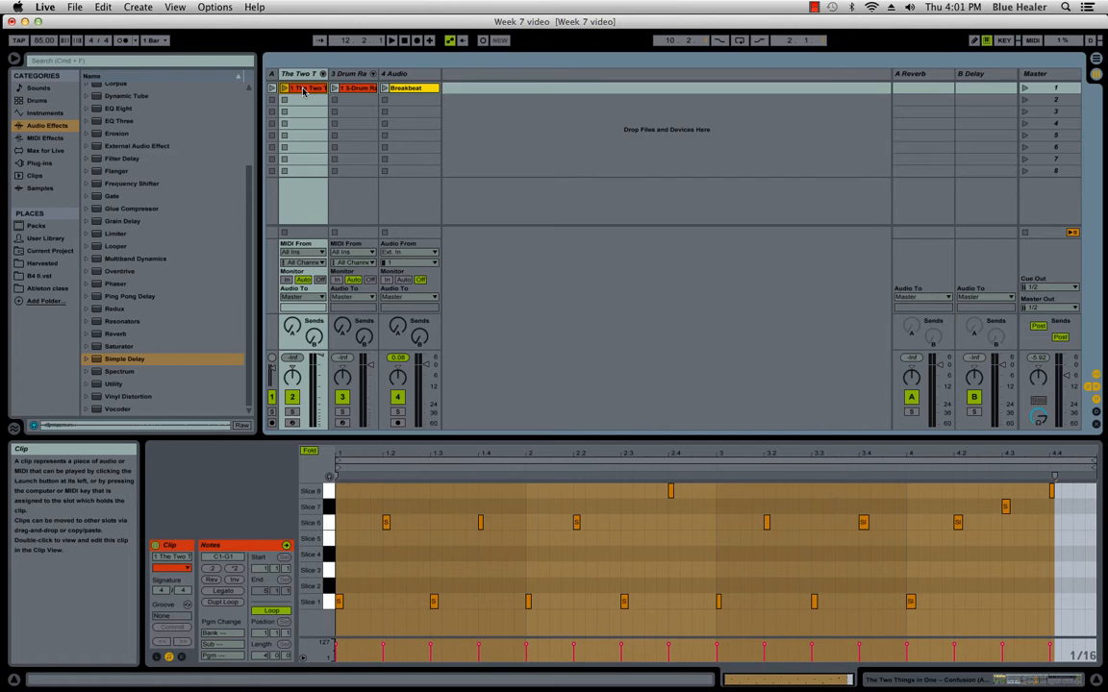
pyautogui.click(304, 89)
pyautogui.click(346, 87)
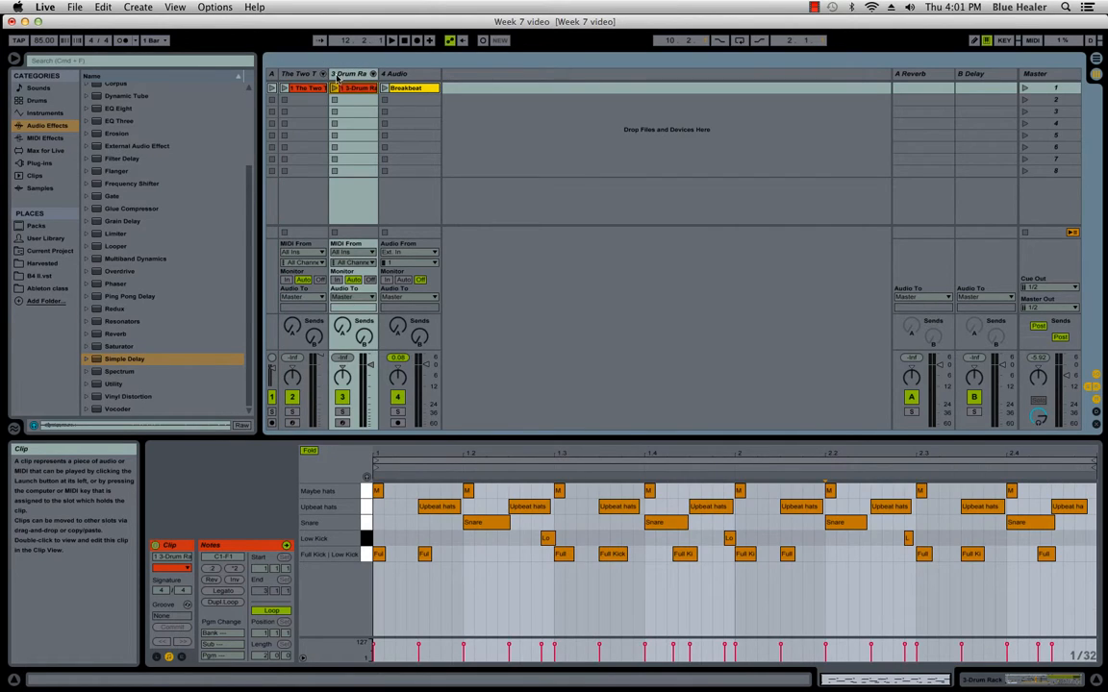
pyautogui.click(298, 74)
pyautogui.doubleClick(304, 75)
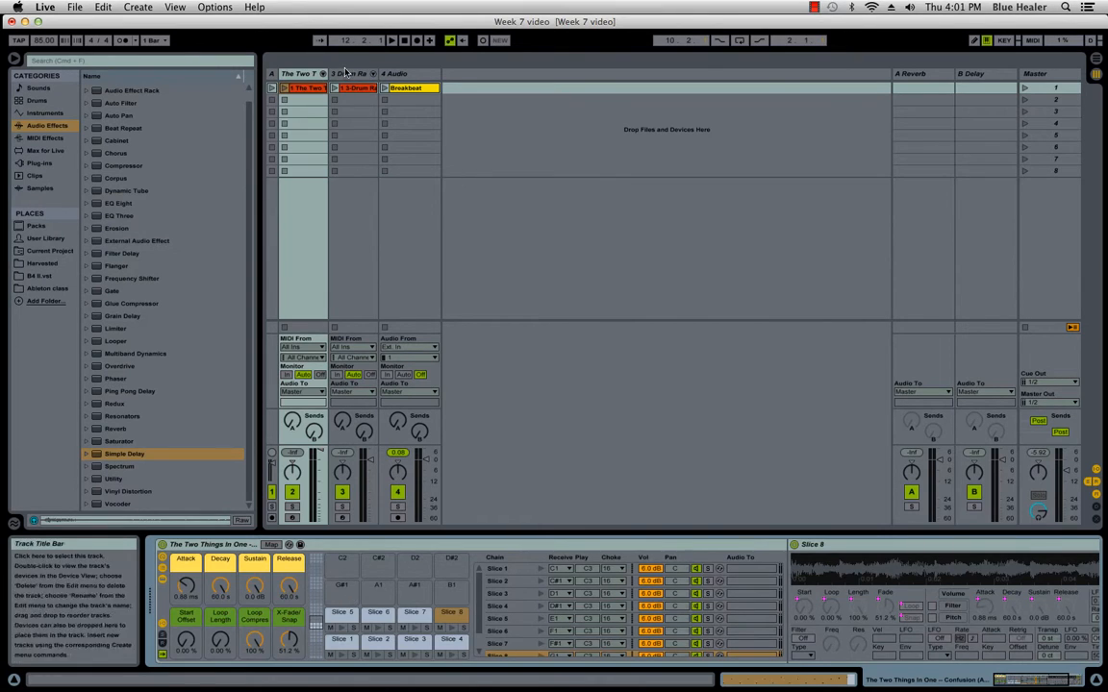
pyautogui.click(347, 73)
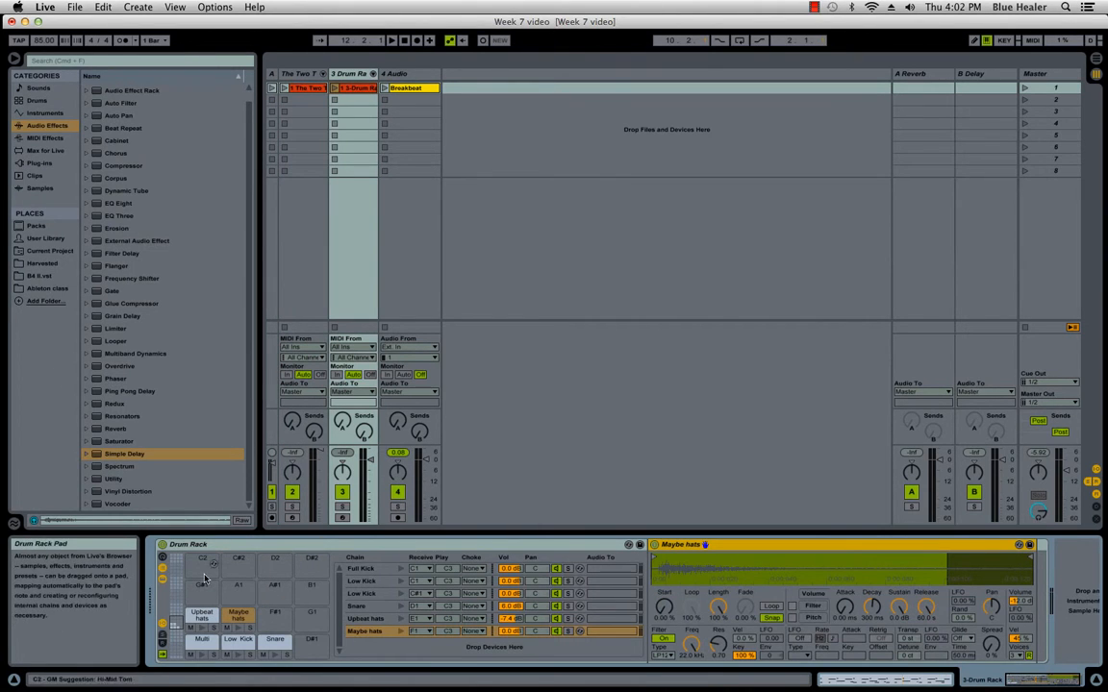
# - Add a Simple Delay effect to the 4 Audio track holding the Breakbeat clip
pyautogui.click(412, 90)
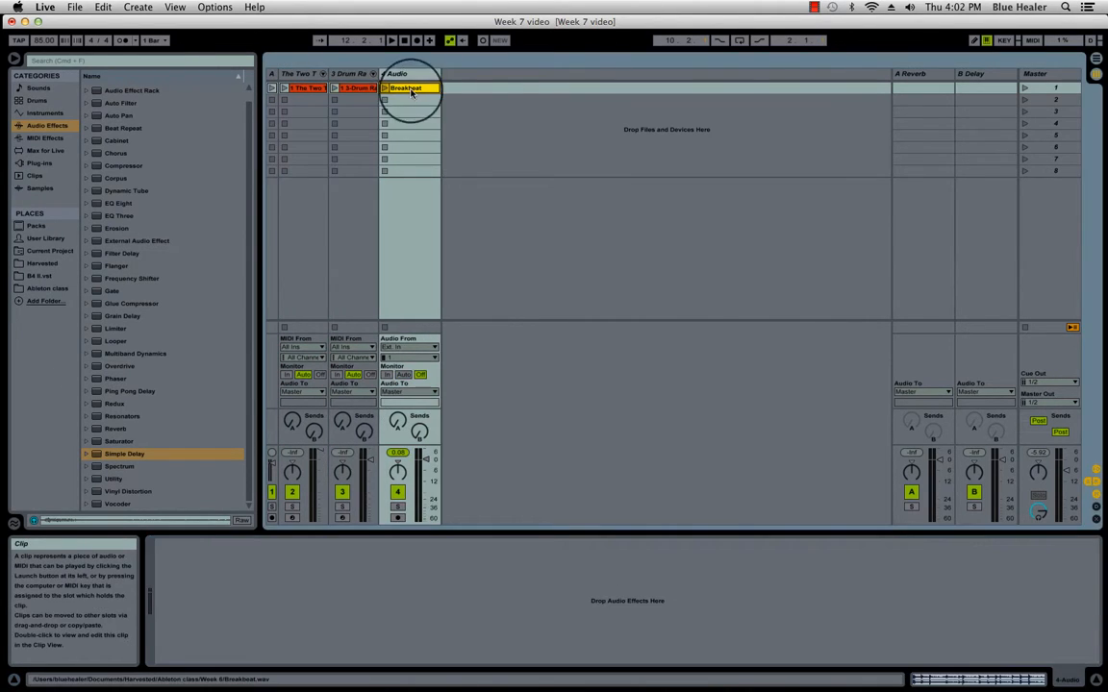
pyautogui.doubleClick(411, 89)
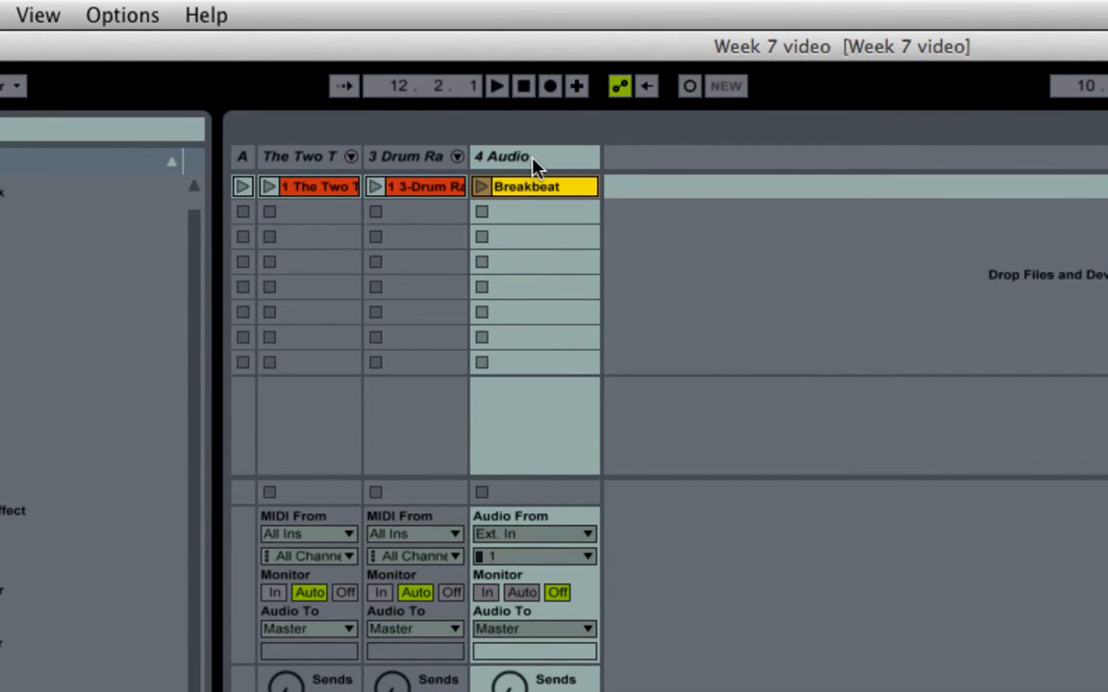
pyautogui.click(534, 165)
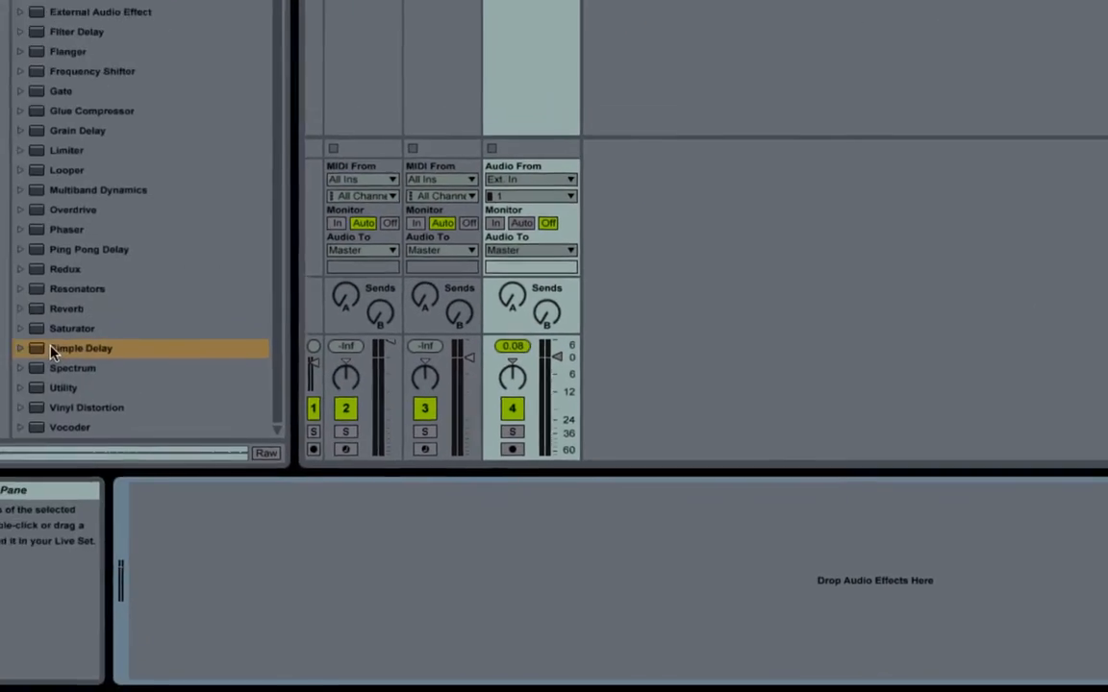
pyautogui.moveTo(139, 385); pyautogui.dragTo(355, 575)
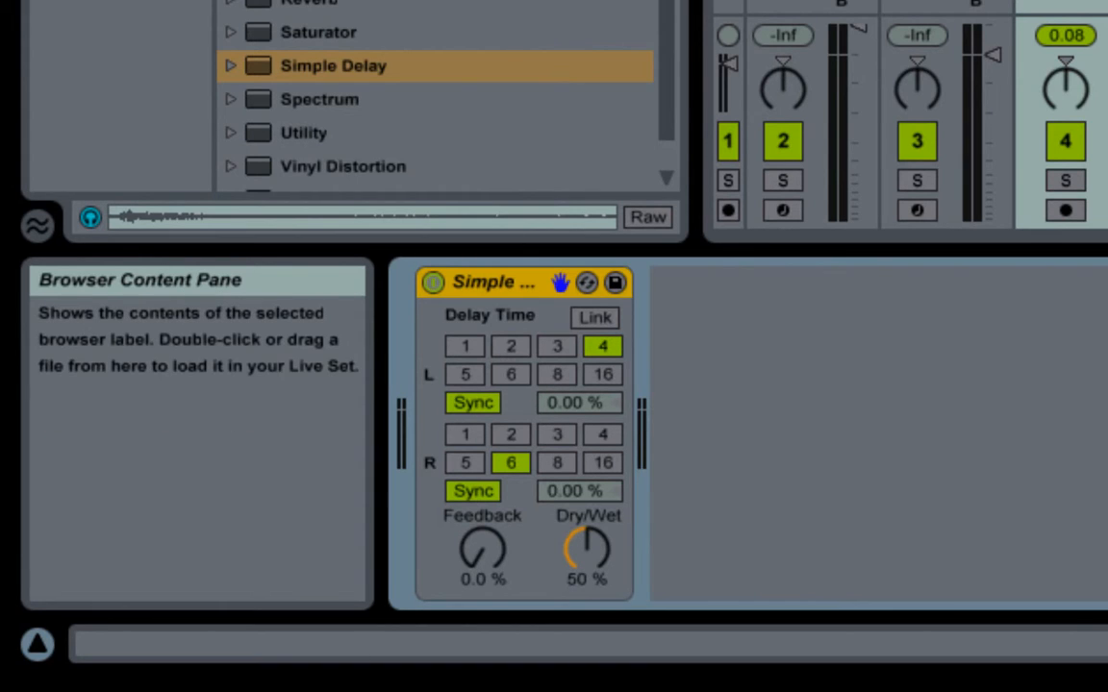
# - Set both Simple Delay channels to 2 sixteenths, Feedback to 69% and Dry/Wet to 35%, and play the Breakbeat clip
pyautogui.click(515, 350)
pyautogui.click(517, 433)
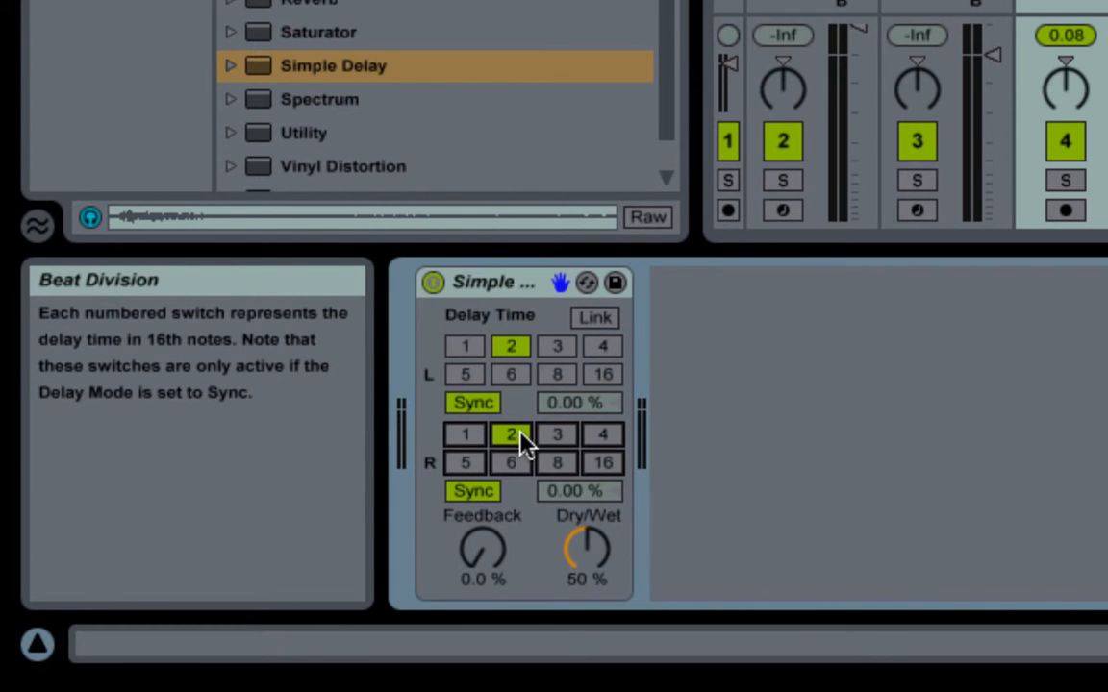
pyautogui.click(488, 559)
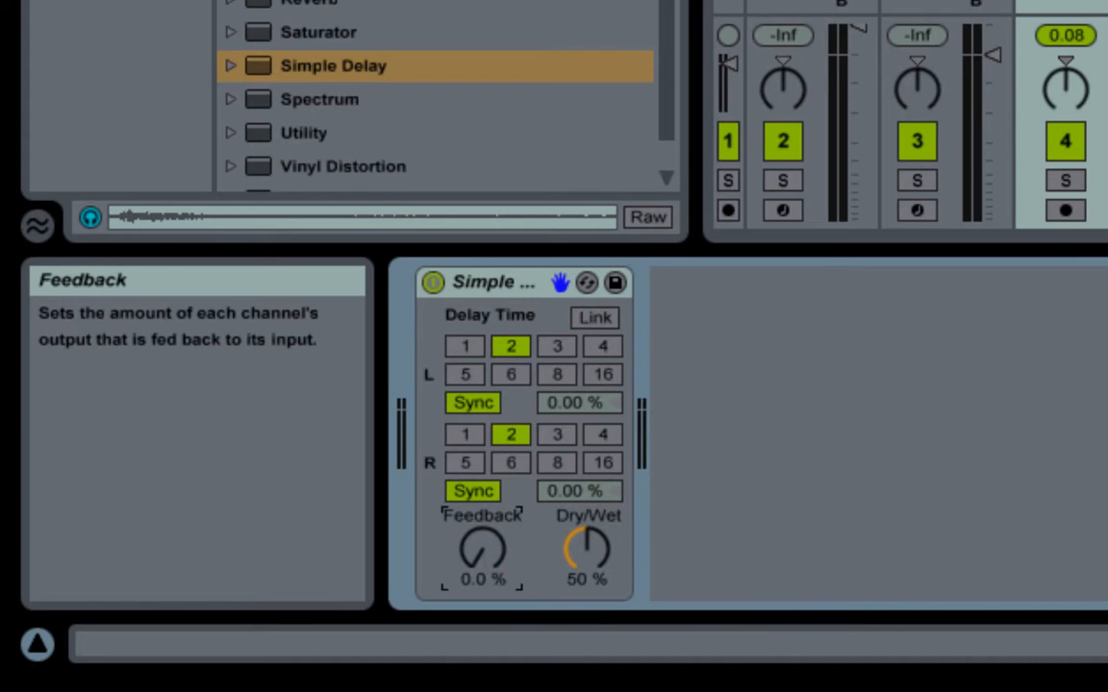
pyautogui.moveTo(481, 558); pyautogui.dragTo(482, 496)
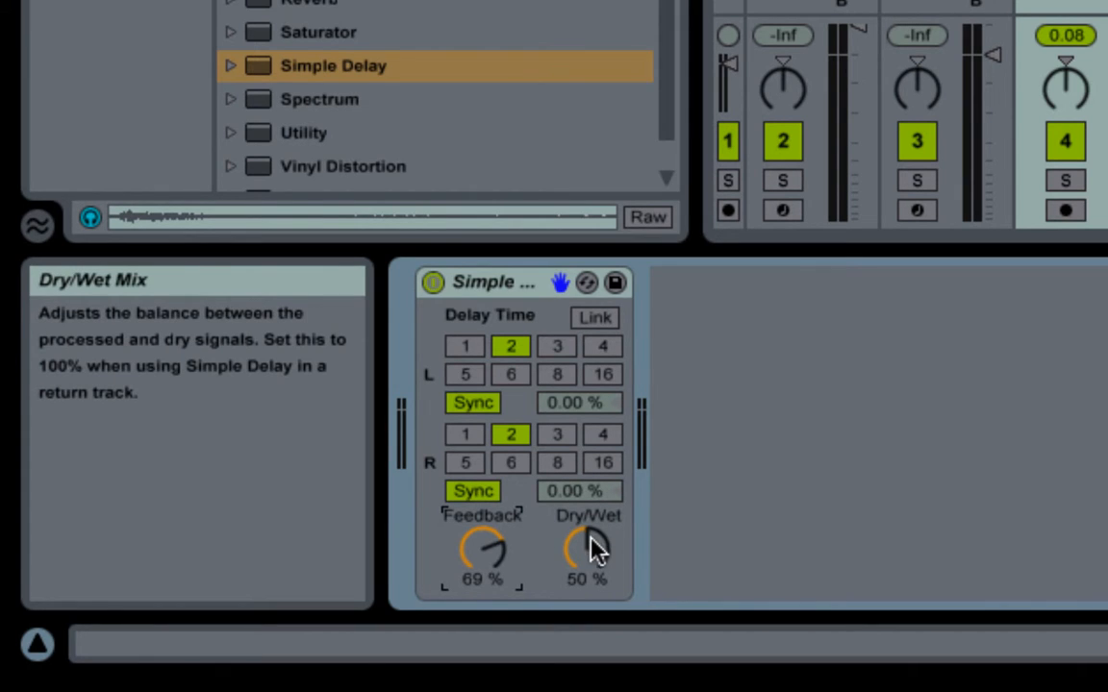
pyautogui.moveTo(590, 550); pyautogui.dragTo(591, 563)
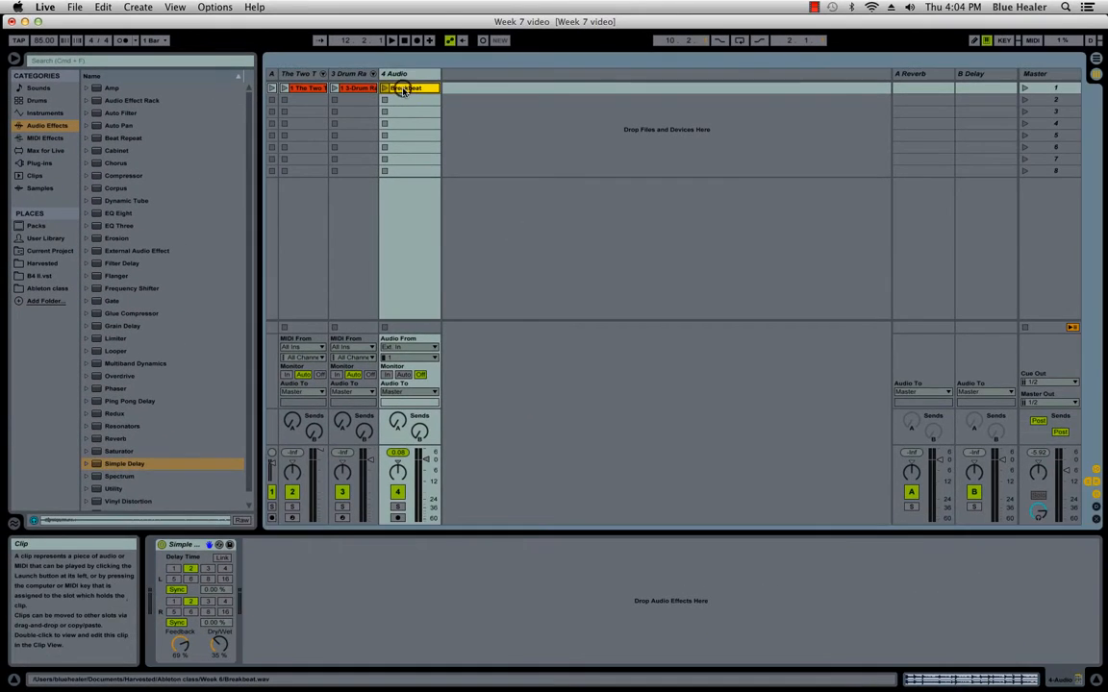
pyautogui.click(404, 88)
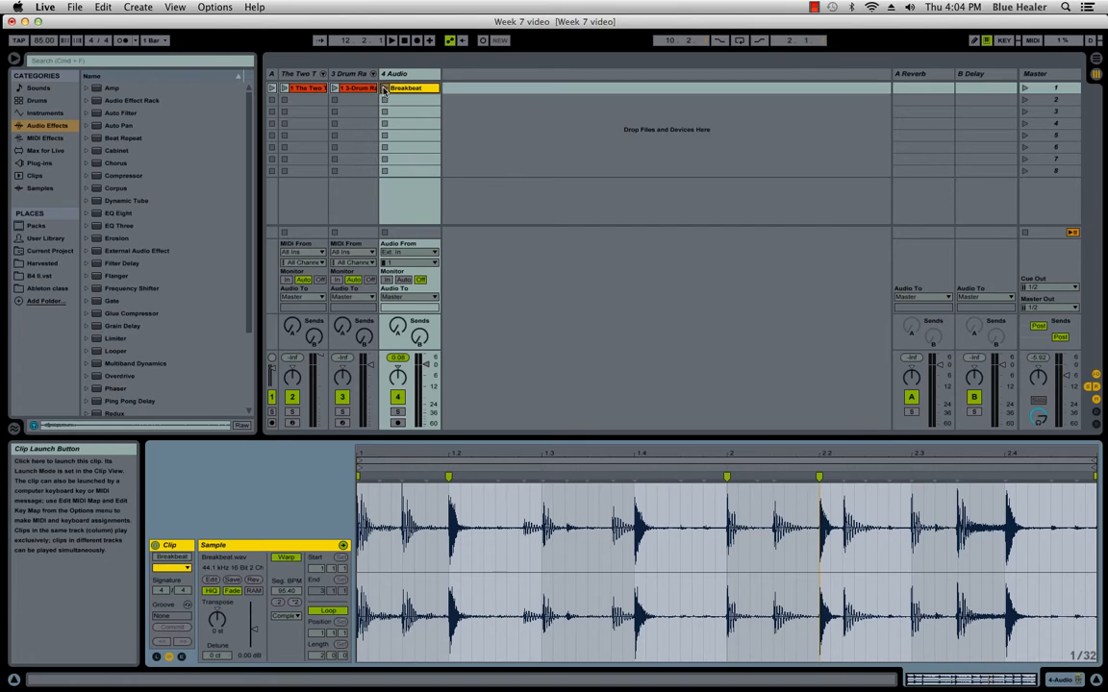
pyautogui.click(383, 87)
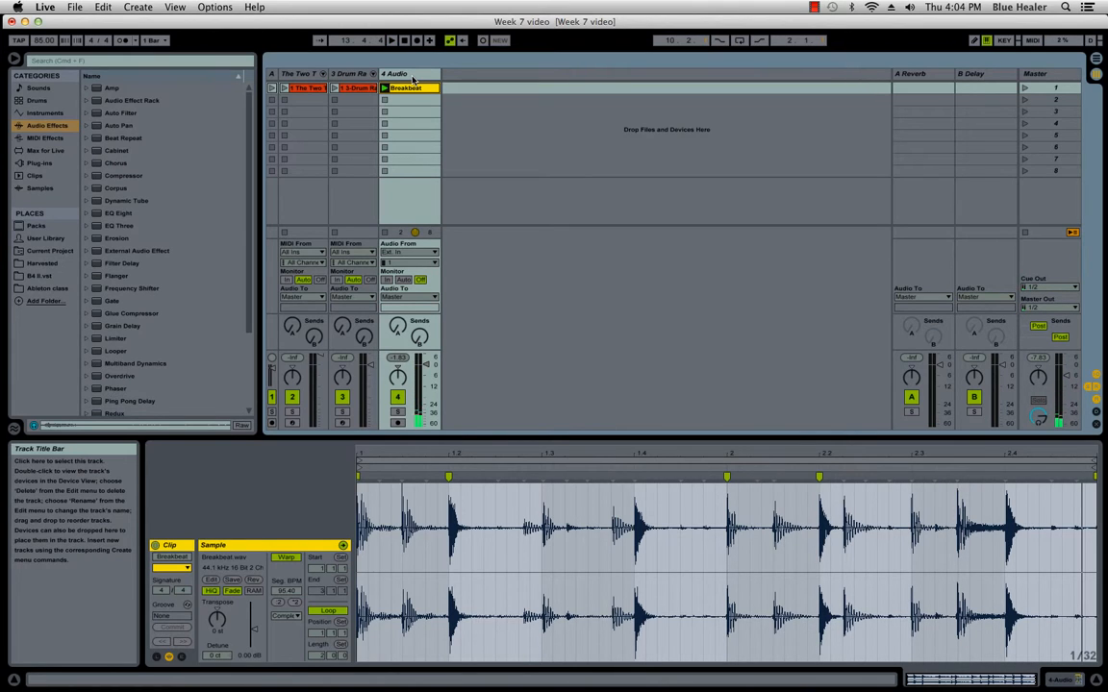
# - Set the left and right delay times to 1 sixteenth and listen to the Breakbeat clip
pyautogui.doubleClick(414, 79)
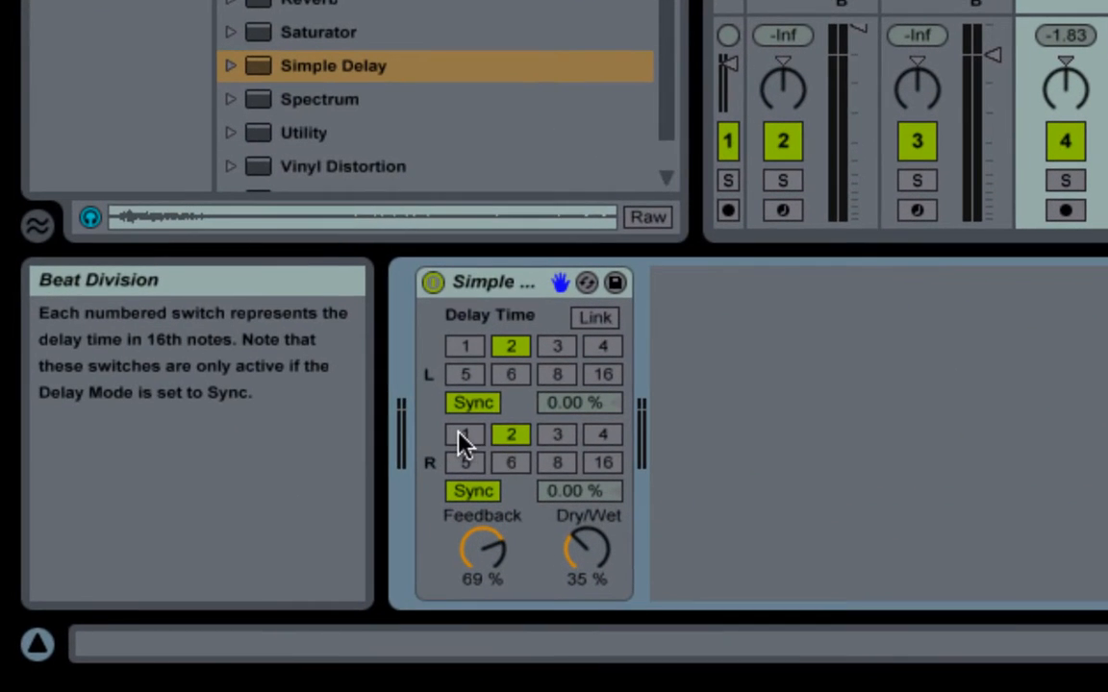
pyautogui.click(174, 600)
pyautogui.click(462, 349)
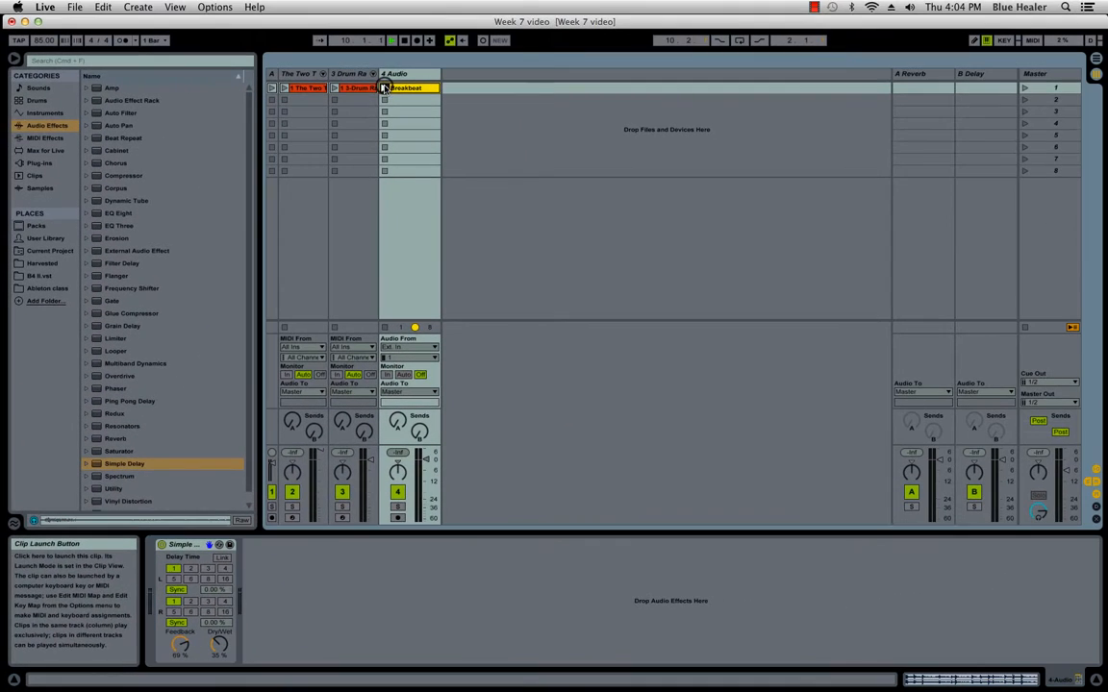
pyautogui.click(385, 88)
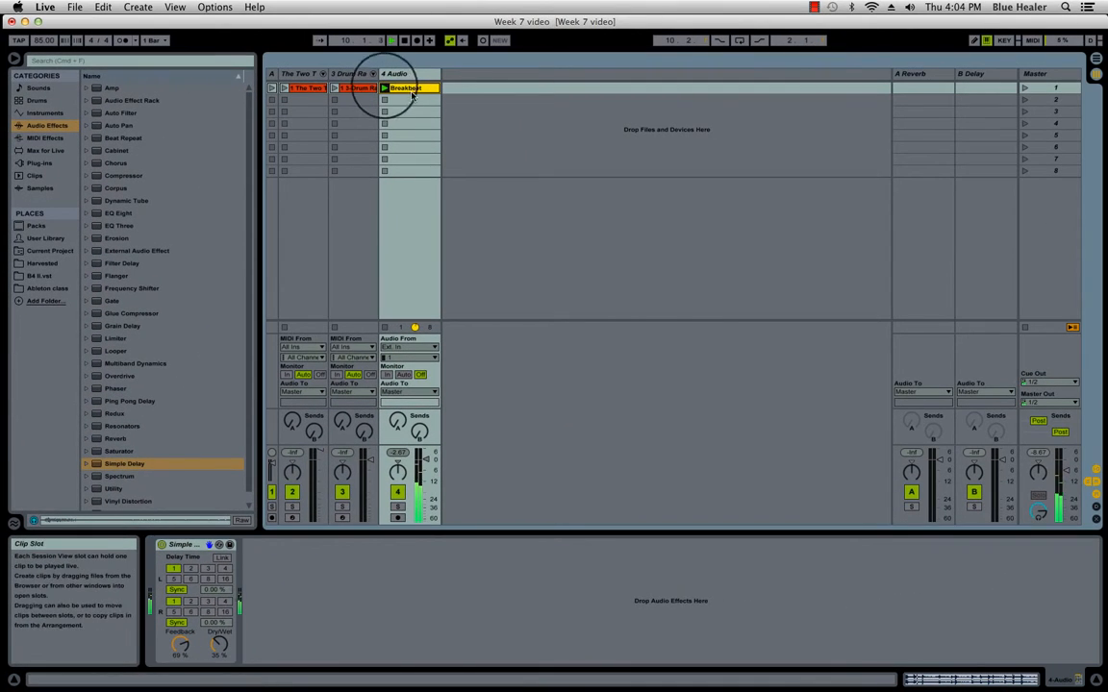
pyautogui.click(411, 90)
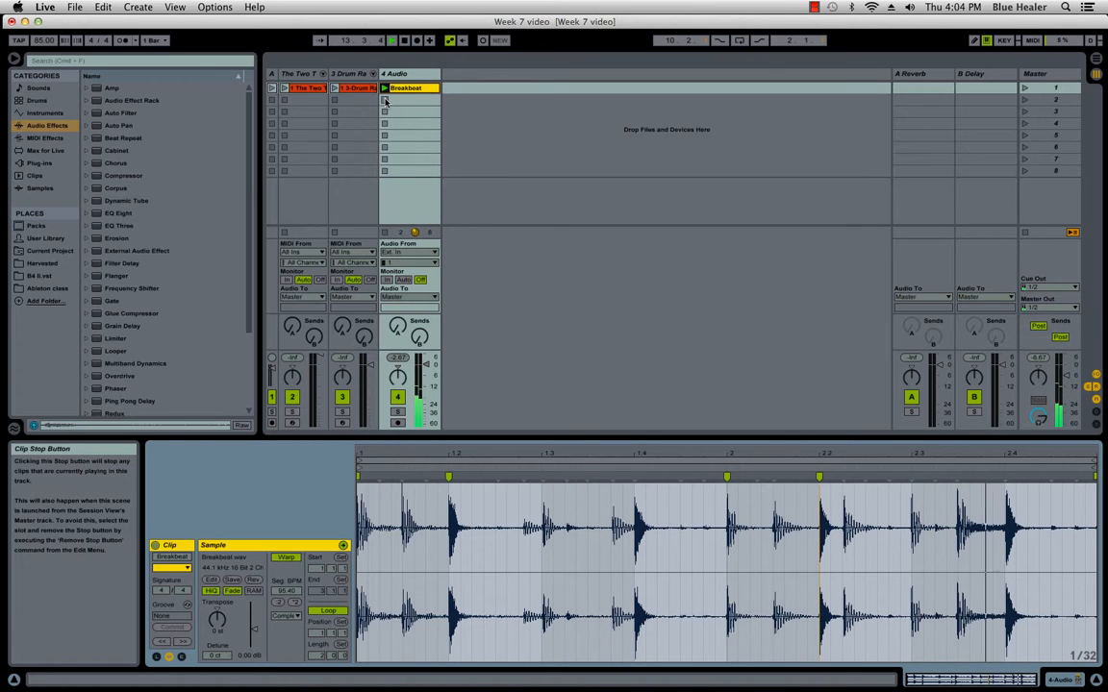
pyautogui.click(385, 101)
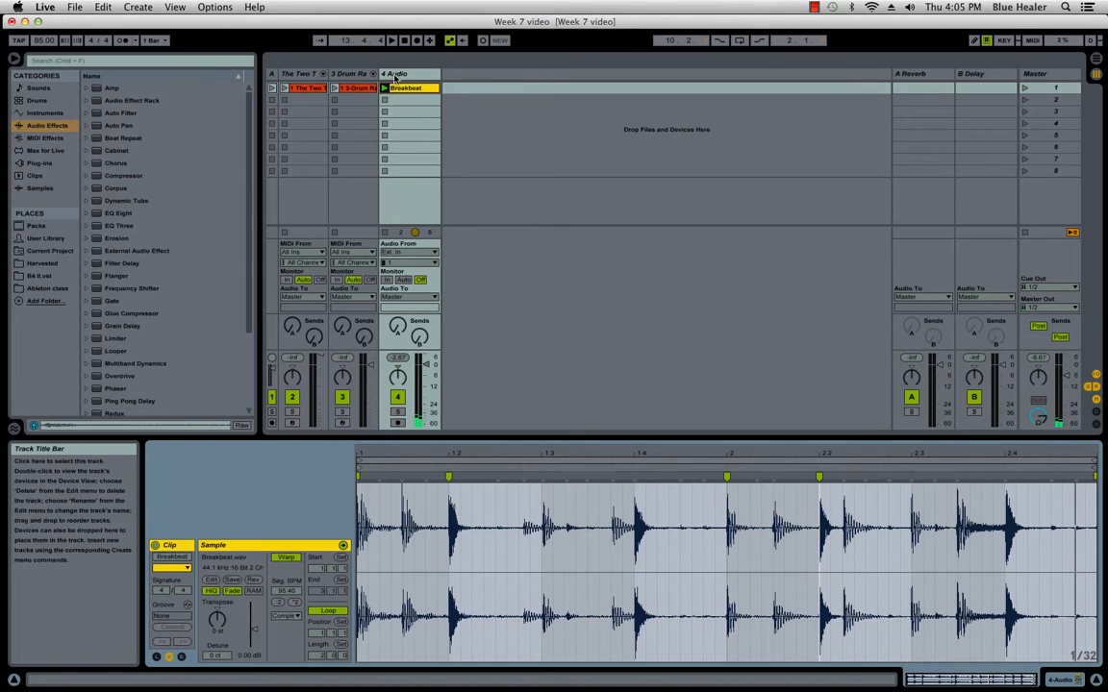
# - Set the left and right delay times of the 4 Audio track's Simple Delay to 3 sixteenths
pyautogui.doubleClick(393, 76)
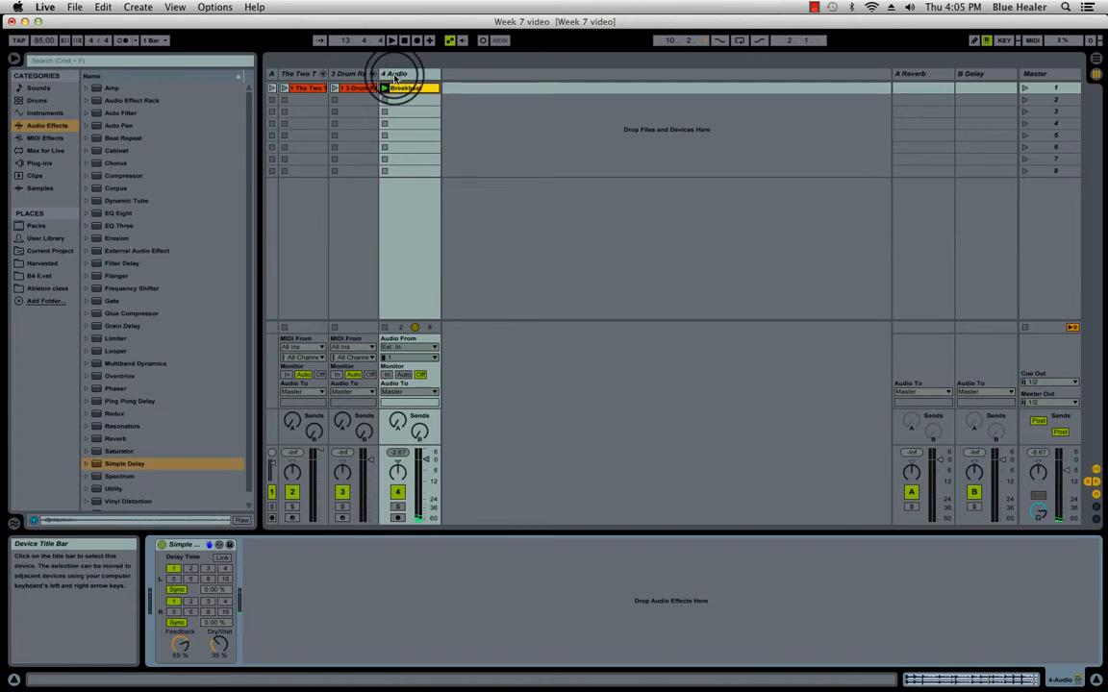
pyautogui.click(210, 569)
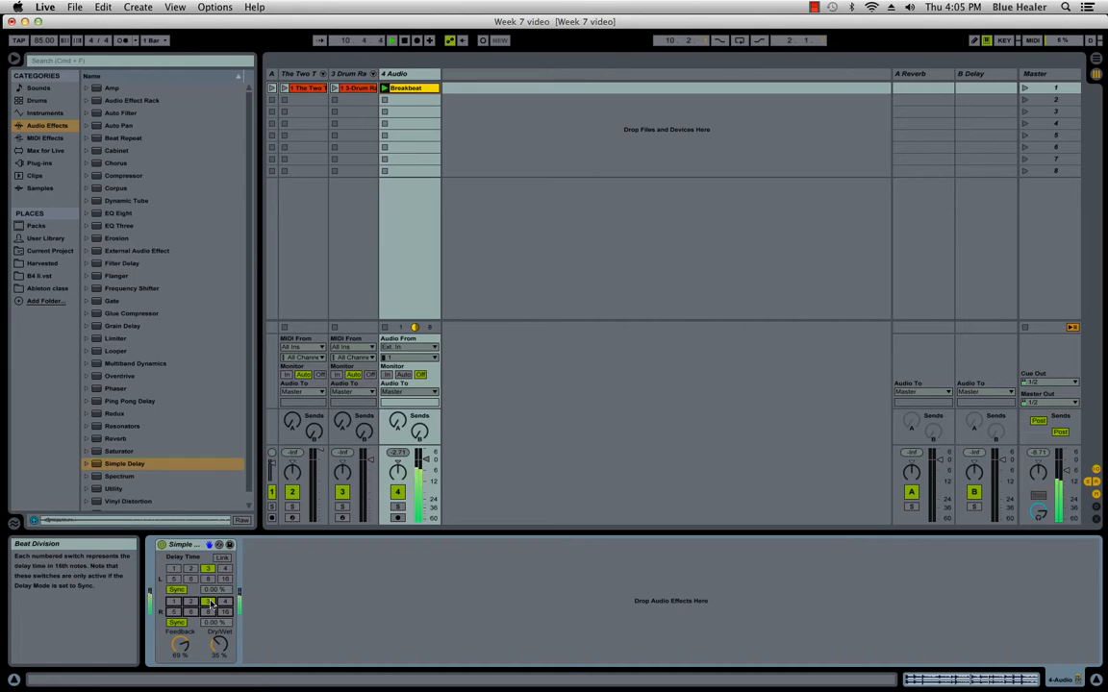
pyautogui.click(211, 604)
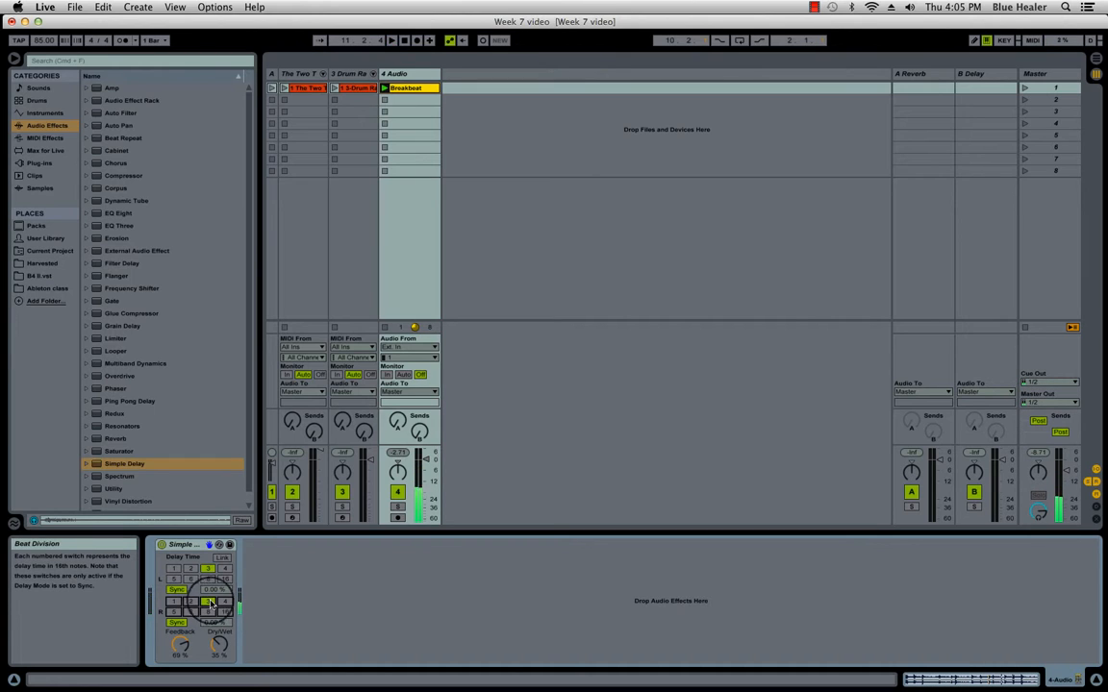
# - Set both Simple Delay channels to 2 sixteenths and cut the effect from the 4 Audio track
pyautogui.click(191, 601)
pyautogui.click(190, 570)
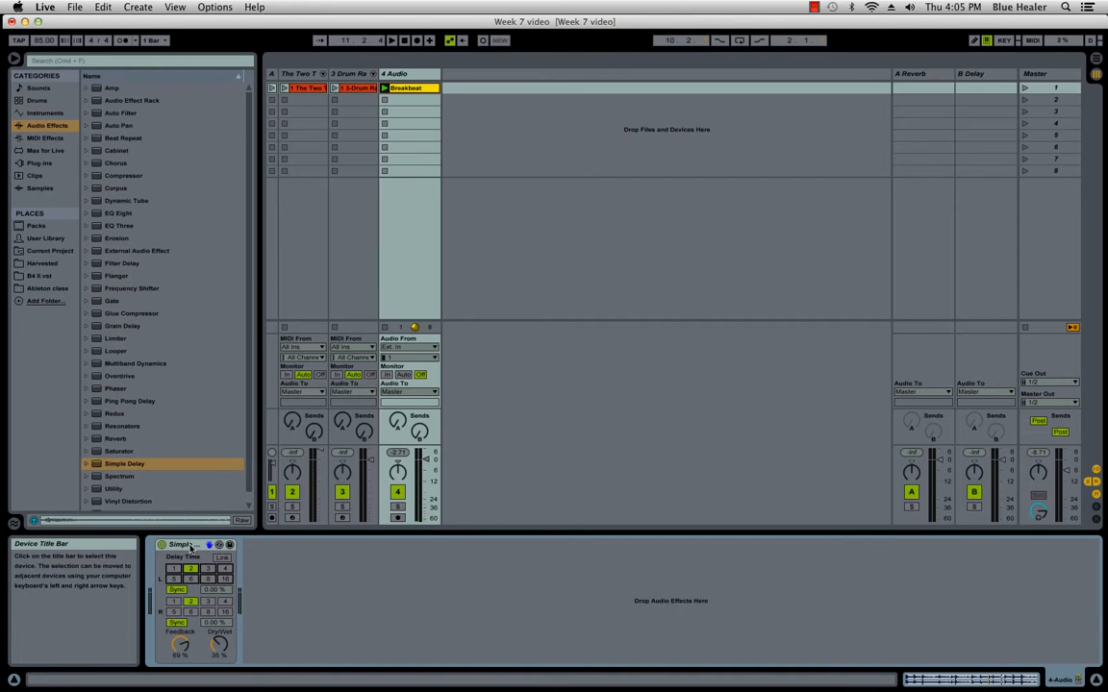
pyautogui.rightClick(191, 546)
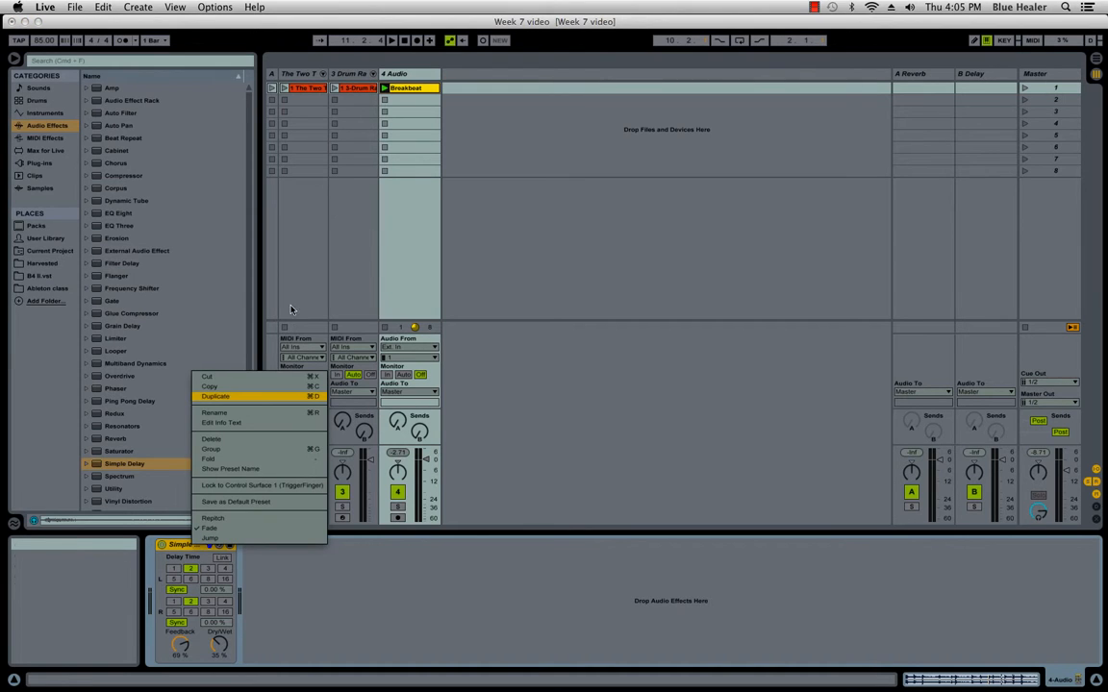
pyautogui.click(259, 375)
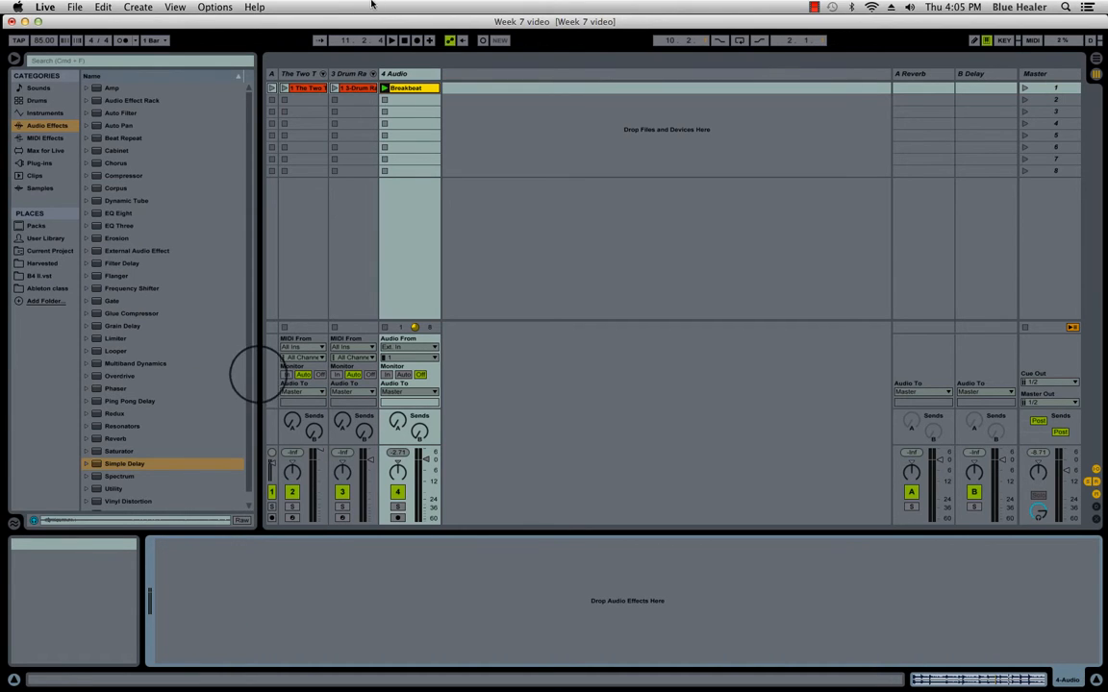
# - Show the 3 Drum Rack track's devices and add a Simple Delay at the end of the chain, after the whole Drum Rack
pyautogui.click(360, 77)
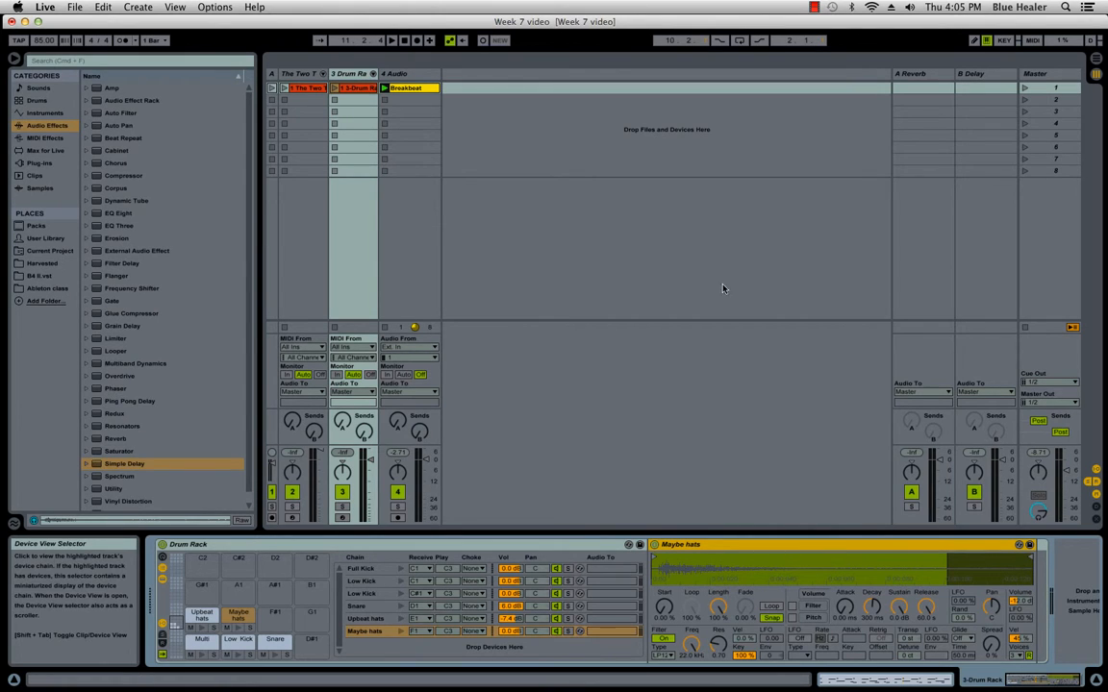
pyautogui.click(412, 89)
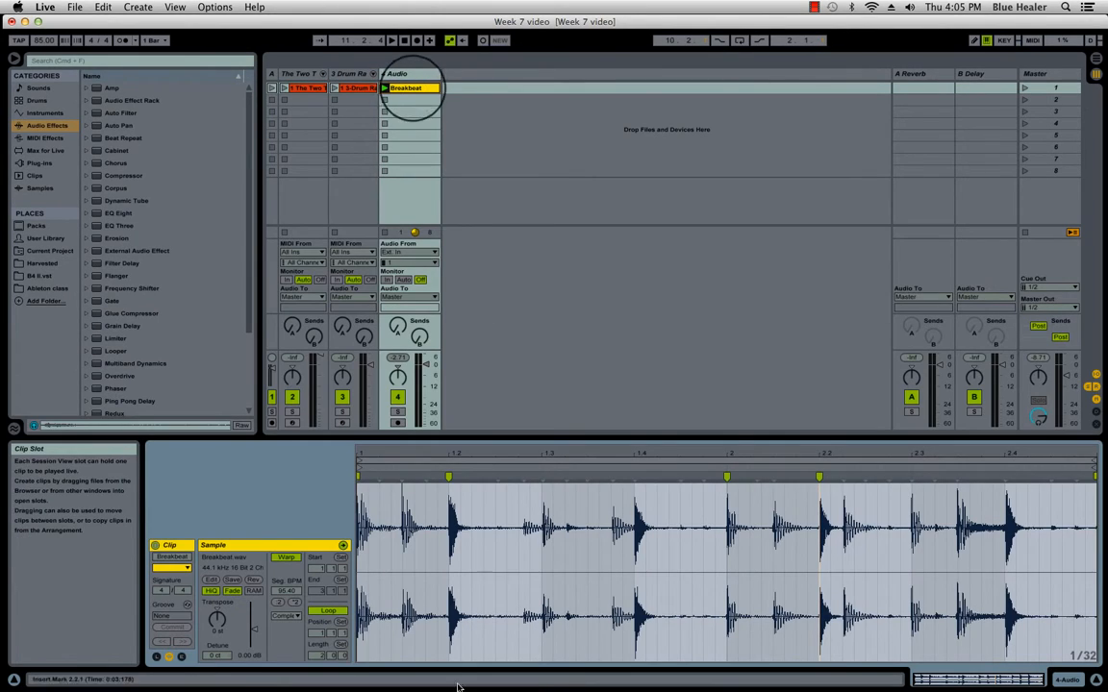
pyautogui.click(351, 75)
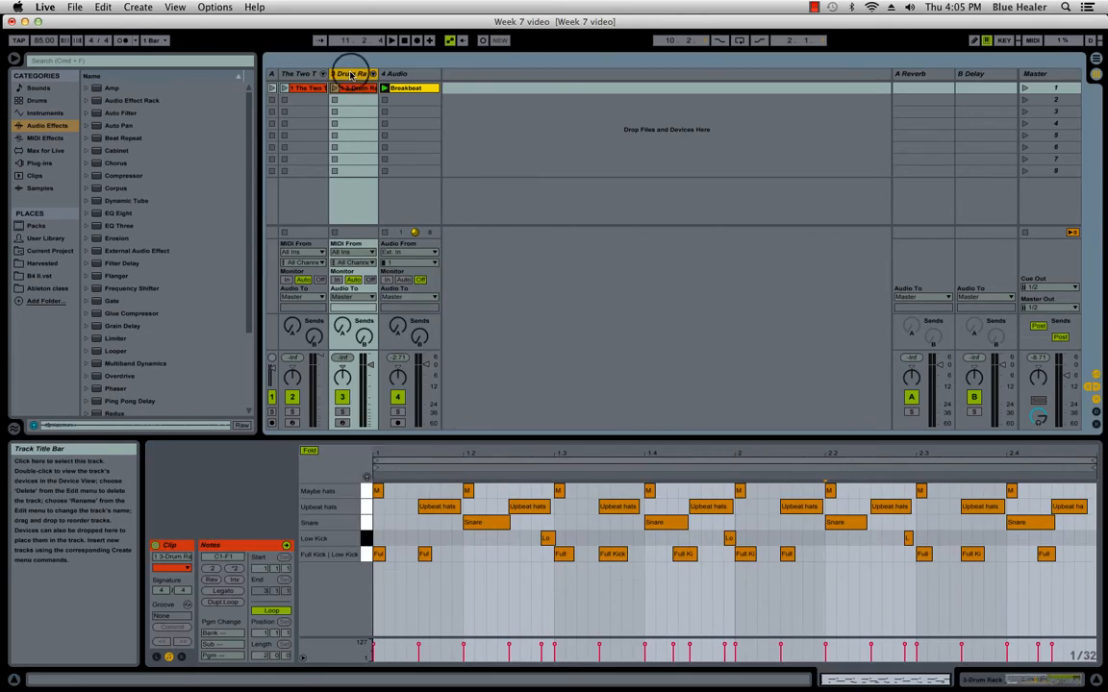
pyautogui.doubleClick(351, 75)
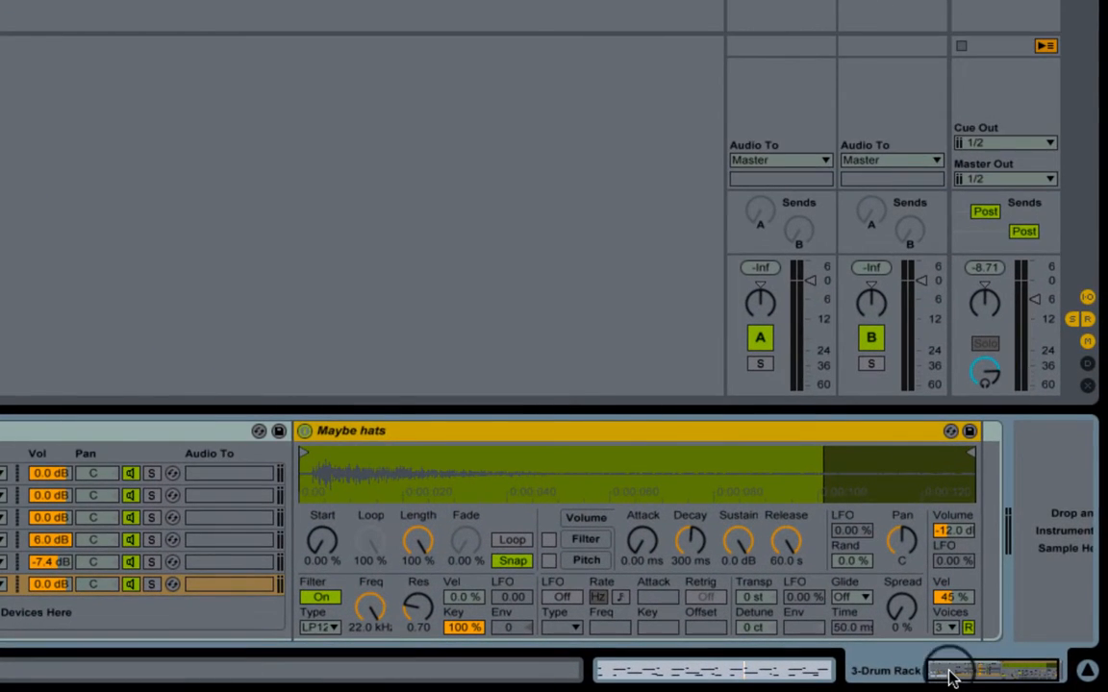
pyautogui.moveTo(962, 677); pyautogui.dragTo(1104, 681)
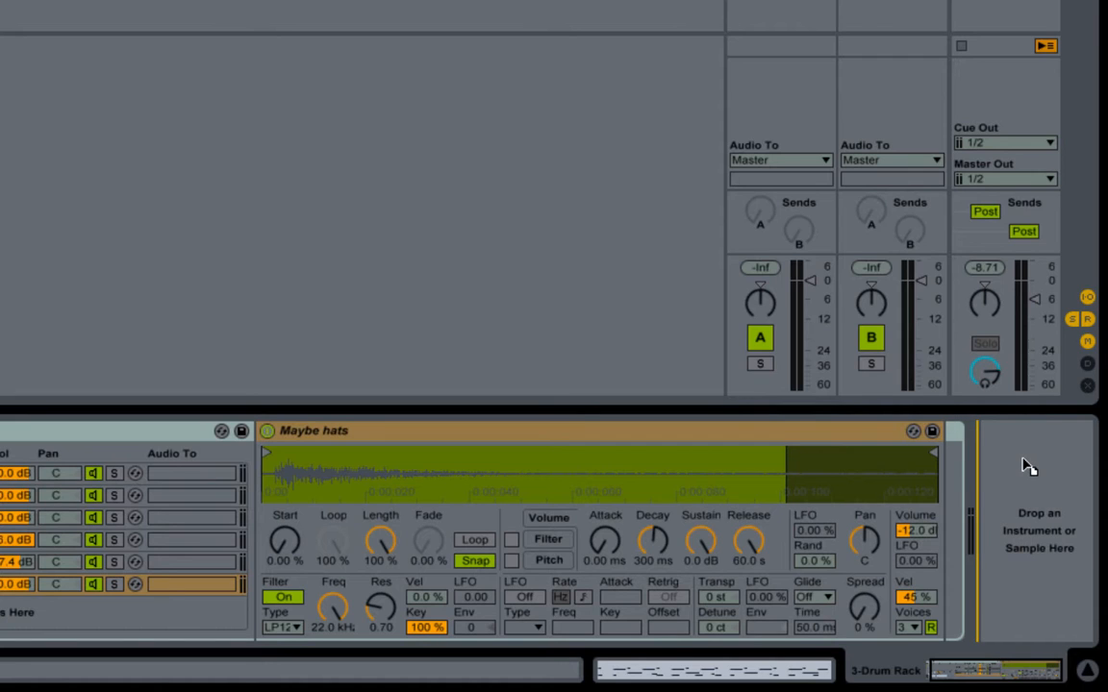
pyautogui.moveTo(1023, 460); pyautogui.dragTo(1039, 492)
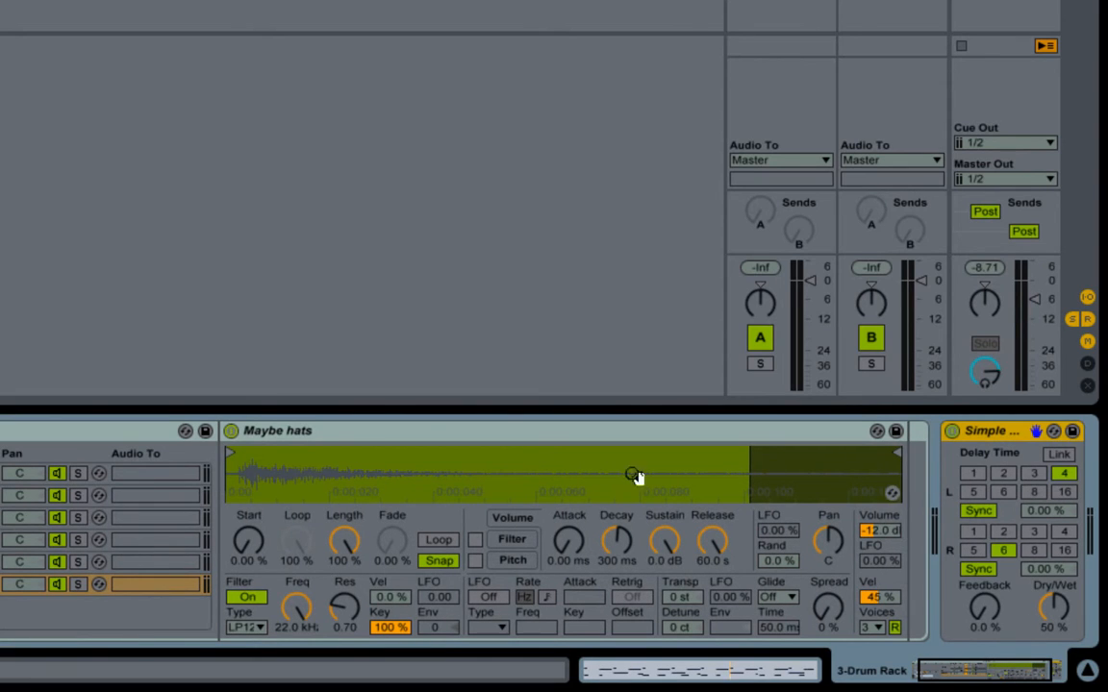
# - Set both delay times to 2 sixteenths, Feedback to 69% and Dry/Wet to 34%, and play the drum clip instead of the Breakbeat
pyautogui.click(1002, 531)
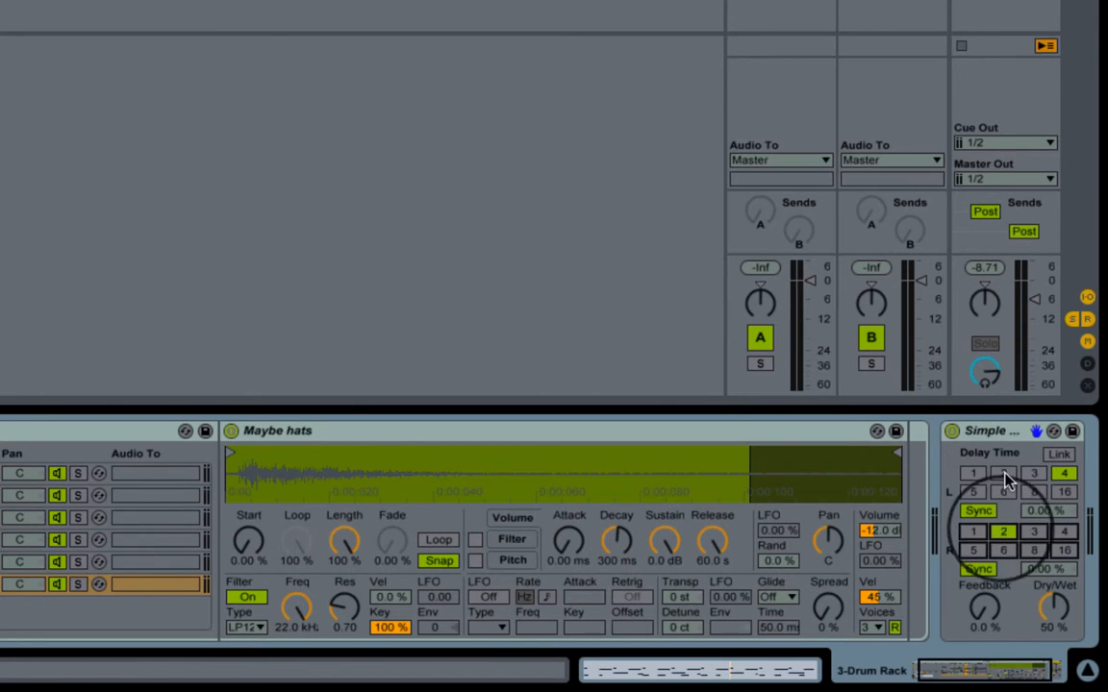
pyautogui.click(1003, 473)
pyautogui.moveTo(983, 606); pyautogui.dragTo(984, 568)
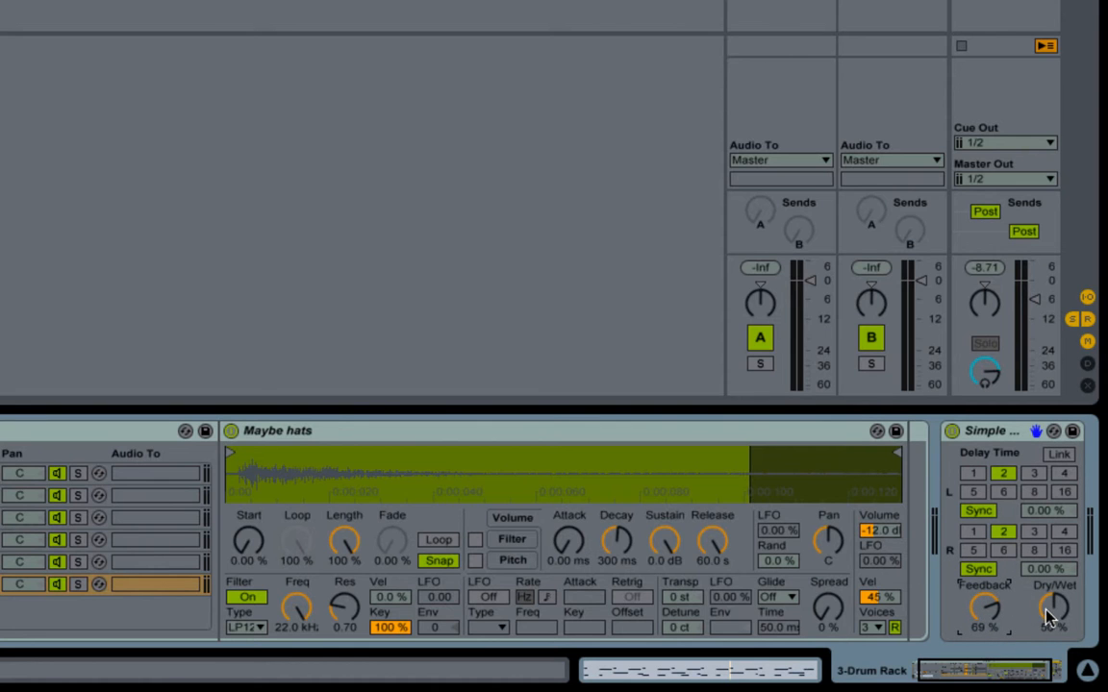
pyautogui.moveTo(1047, 611); pyautogui.dragTo(1047, 631)
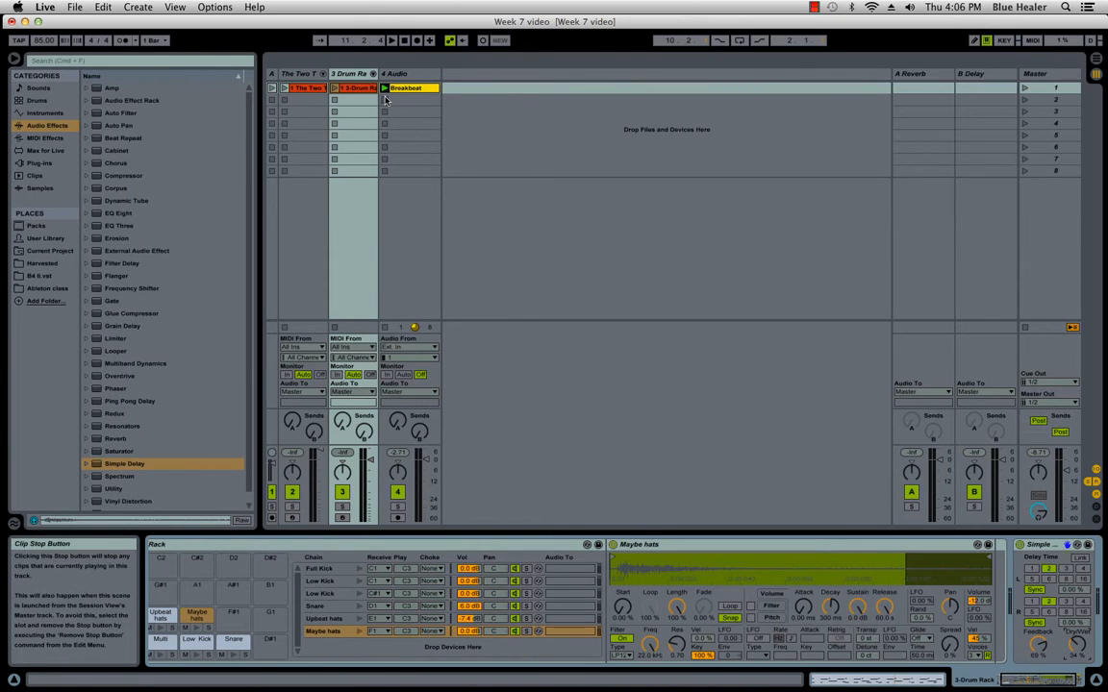
pyautogui.click(385, 99)
pyautogui.click(335, 89)
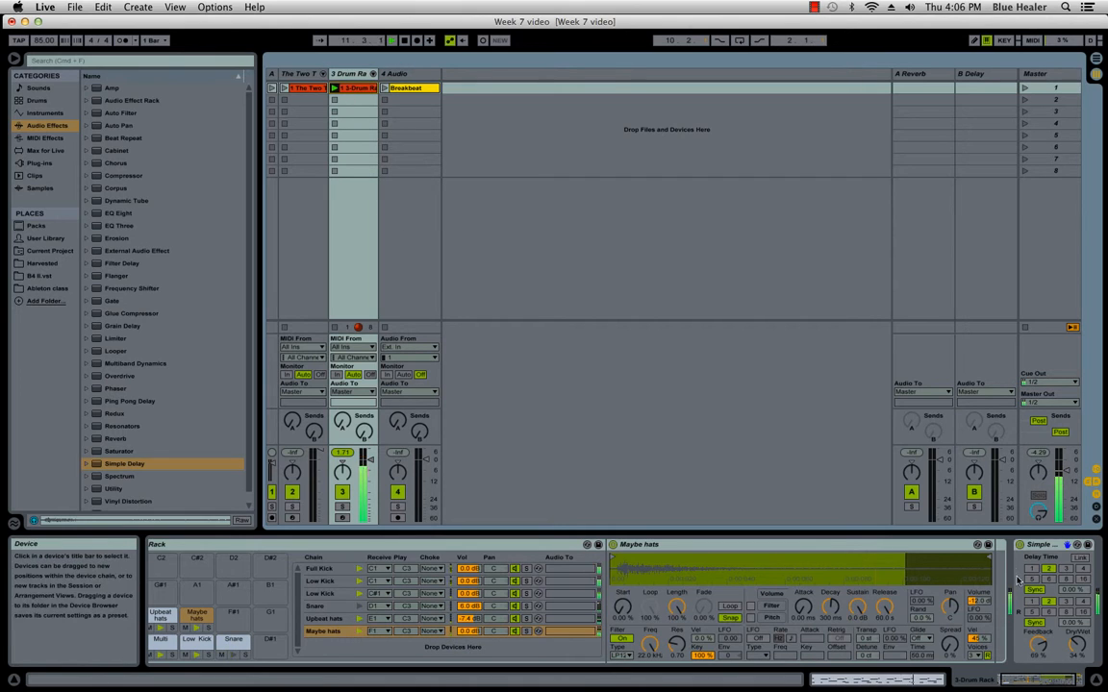
# - Listen with both delay times set to 1 sixteenth, and cut the Simple Delay from the 3 Drum Rack track
pyautogui.click(1032, 601)
pyautogui.click(1030, 569)
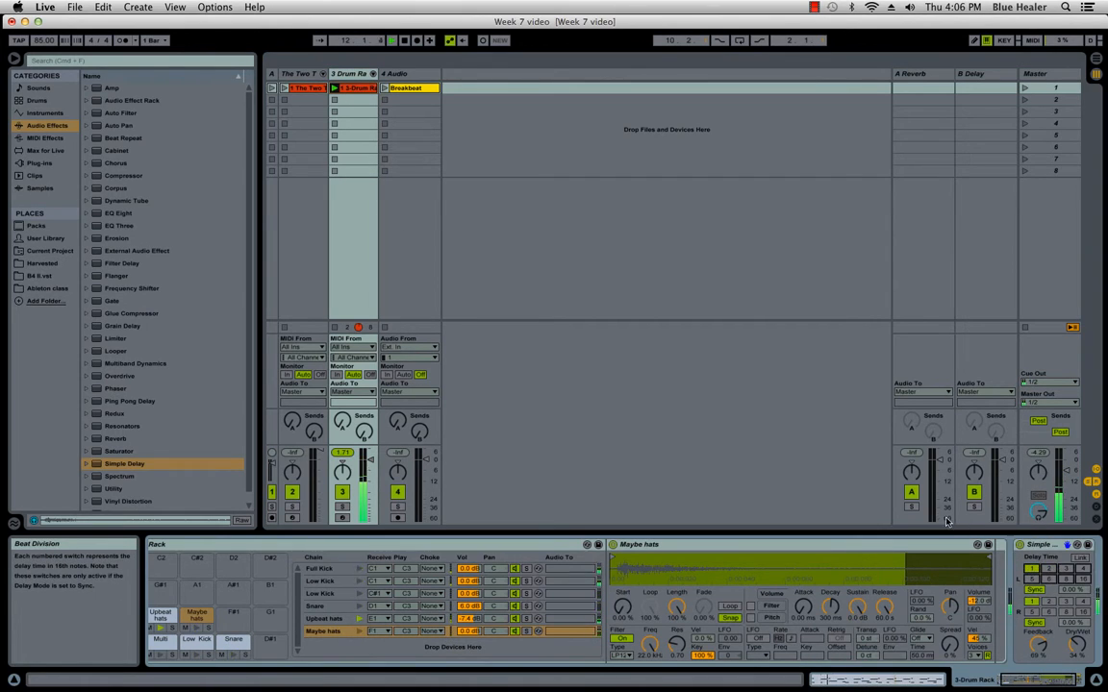
pyautogui.rightClick(1046, 547)
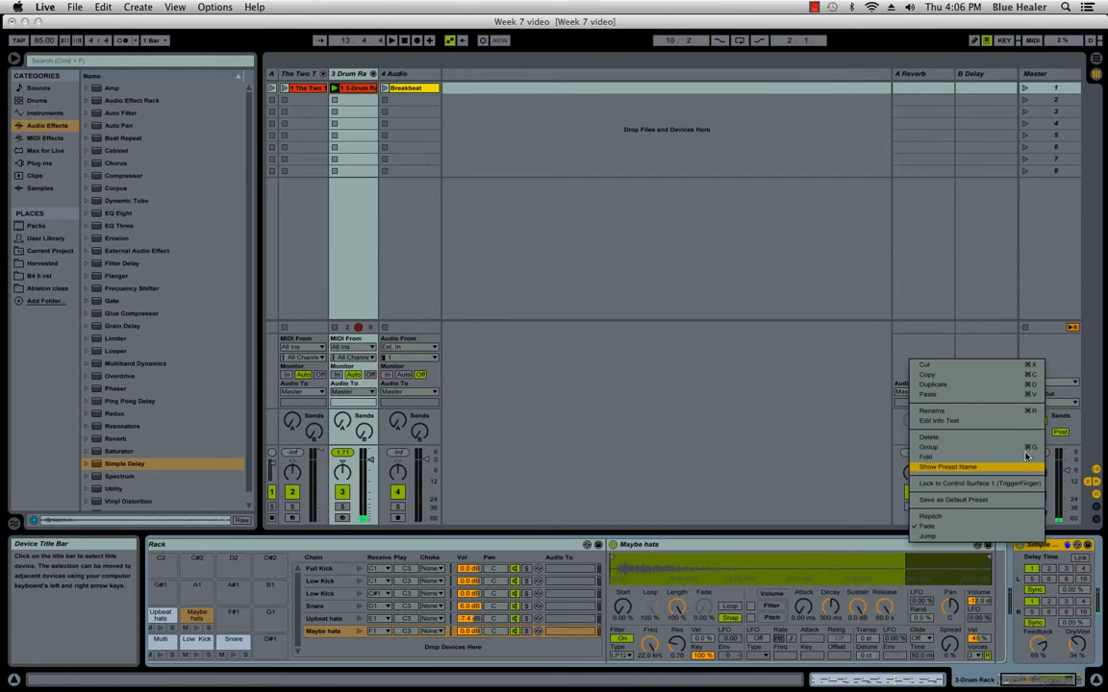
pyautogui.click(960, 365)
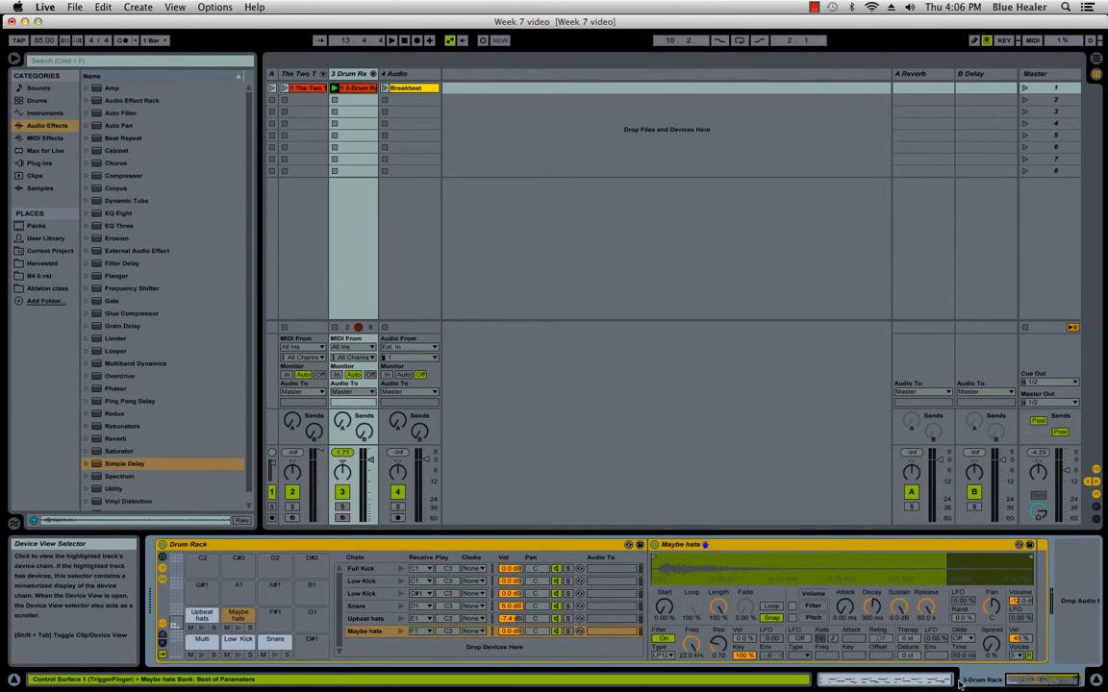
# - Preview the Snare chain in the Drum Rack and add a Simple Delay to that chain only
pyautogui.click(322, 544)
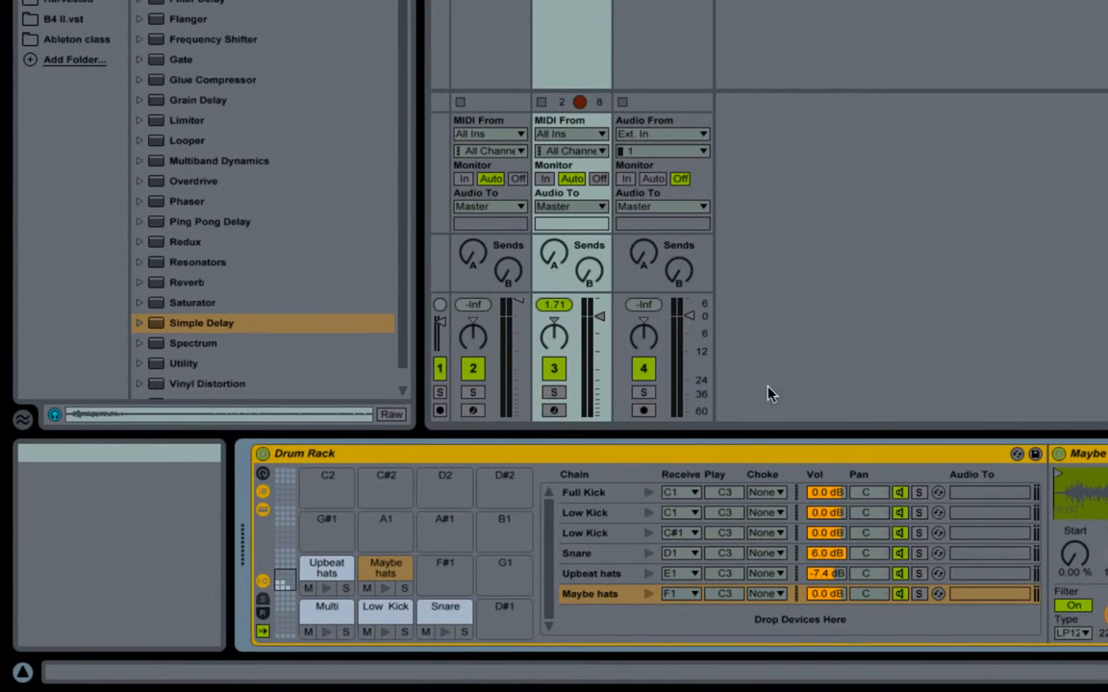
pyautogui.click(598, 553)
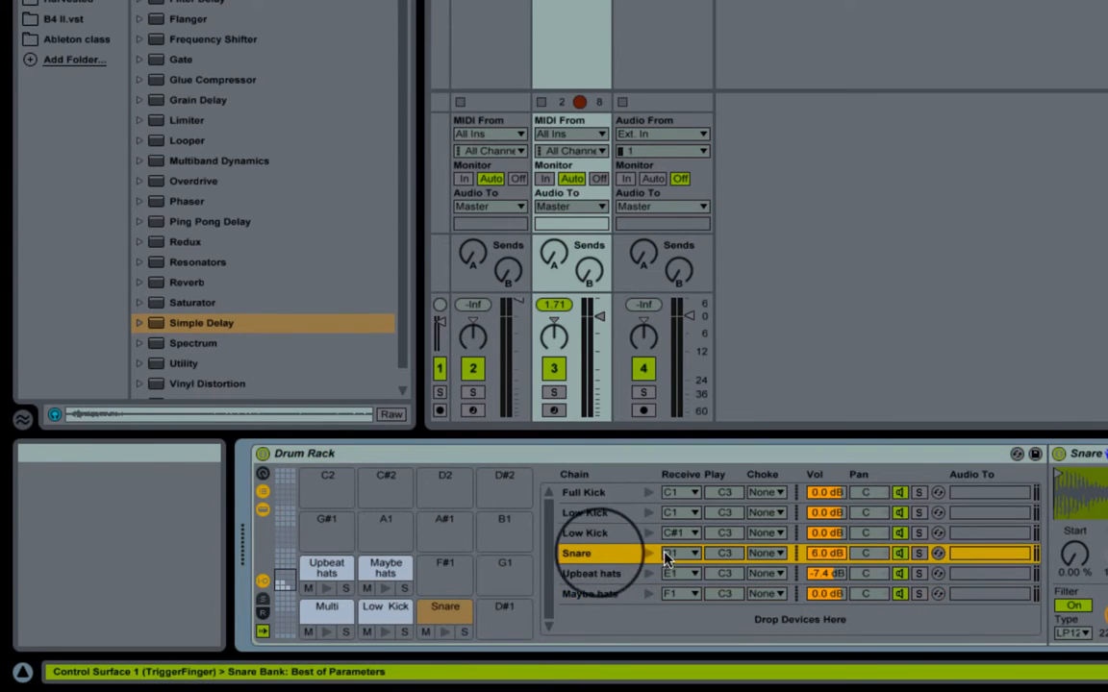
pyautogui.click(644, 556)
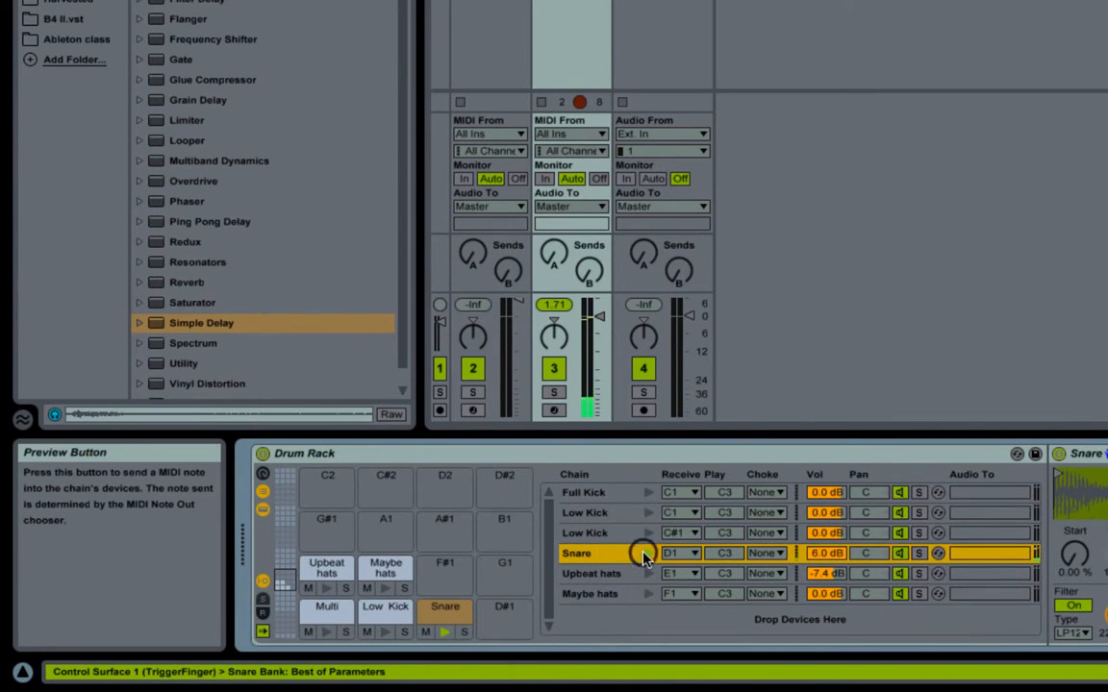
pyautogui.click(154, 327)
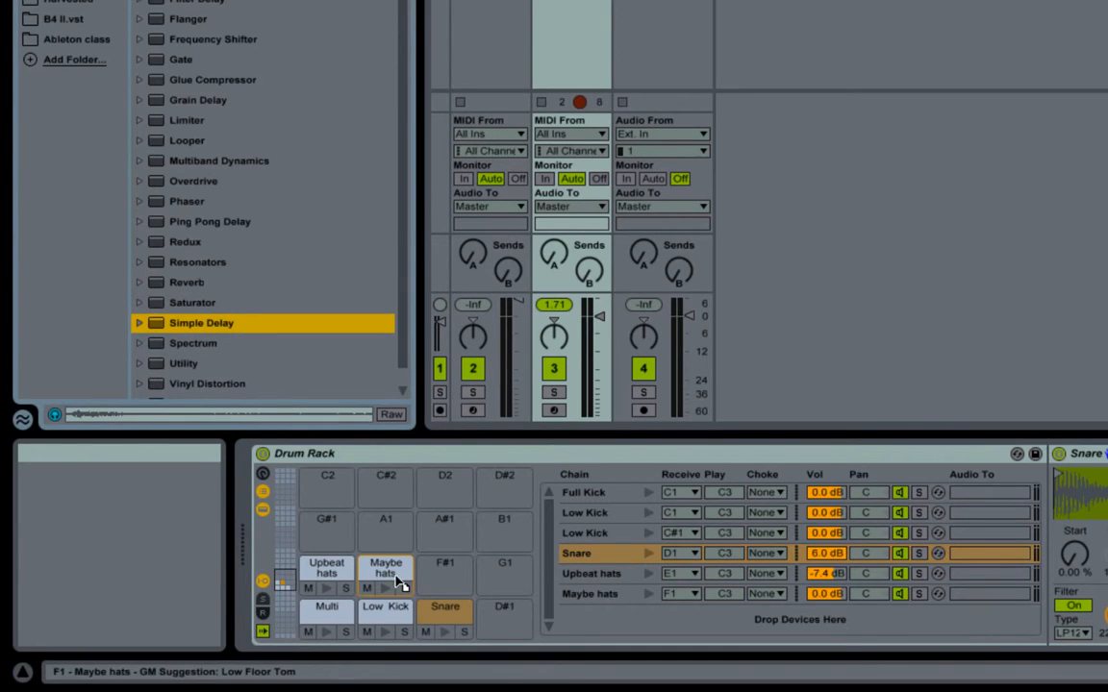
pyautogui.click(606, 556)
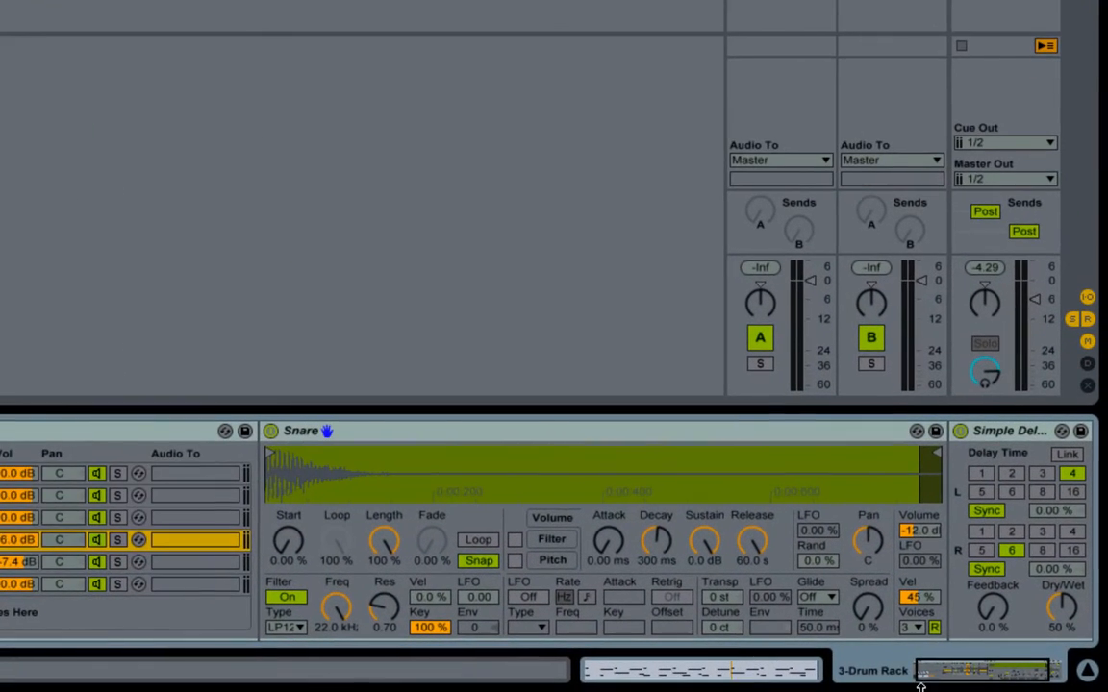
# - Compare the device chains of the Full Kick, Low Kick and Snare sounds in the Drum Rack
pyautogui.click(931, 680)
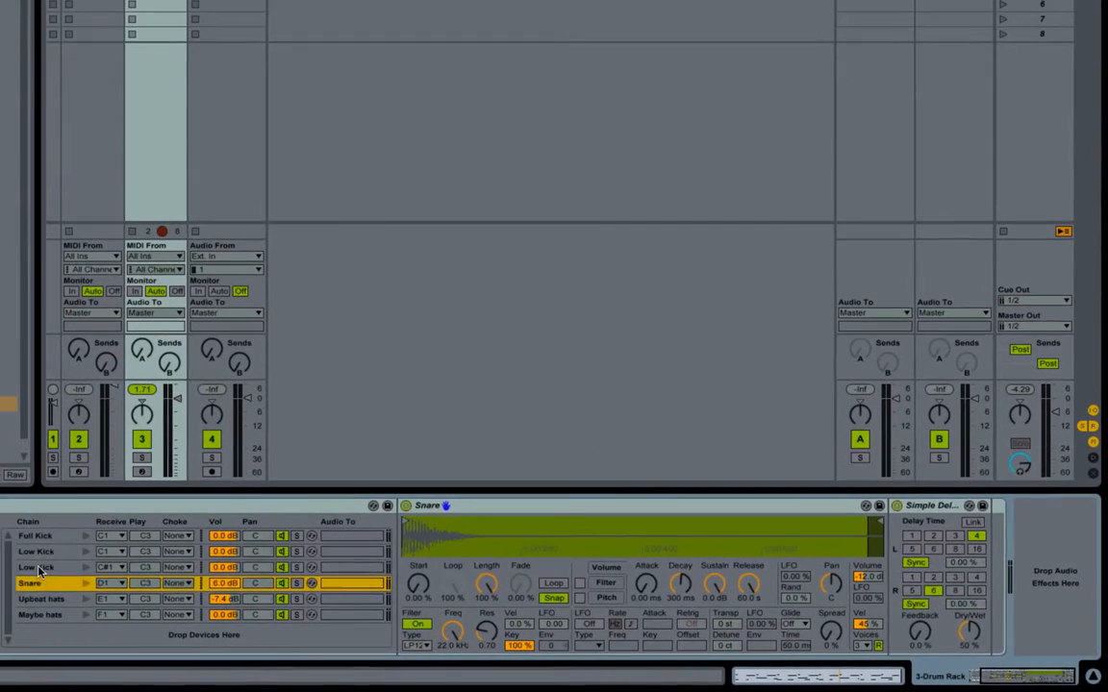
pyautogui.click(37, 553)
pyautogui.click(36, 536)
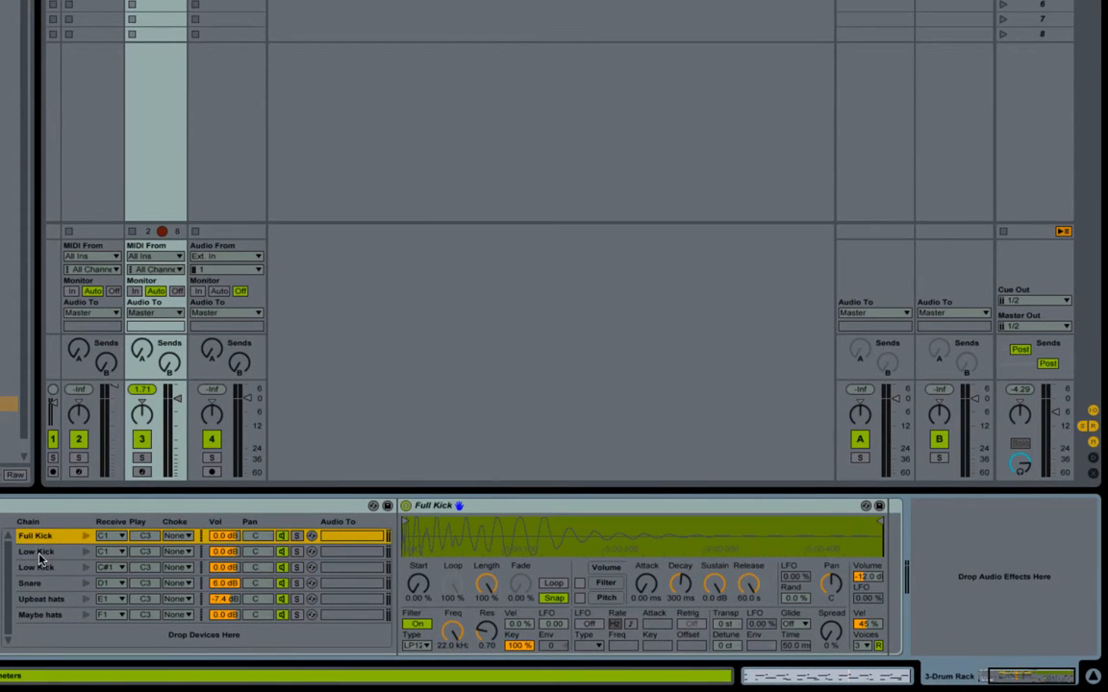
pyautogui.click(36, 552)
pyautogui.click(36, 567)
pyautogui.click(40, 584)
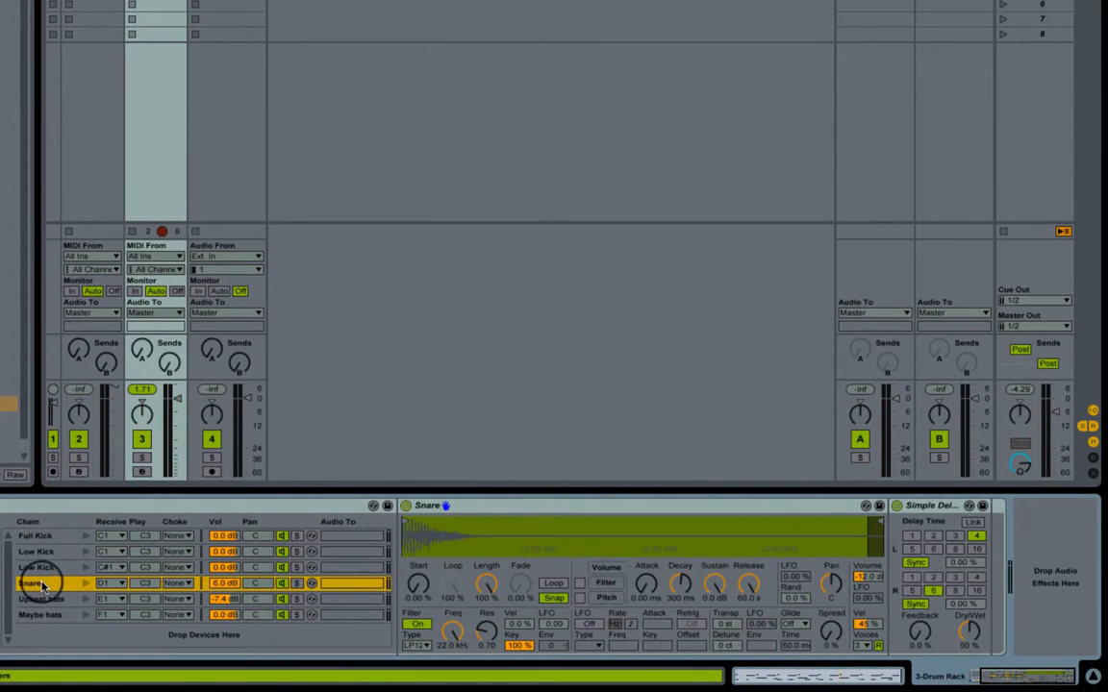
# - Set both channels of the Snare's Simple Delay to 2 sixteenths, Feedback to 69% and Dry/Wet to 37%, and preview the snare
pyautogui.click(933, 577)
pyautogui.click(932, 536)
pyautogui.click(921, 630)
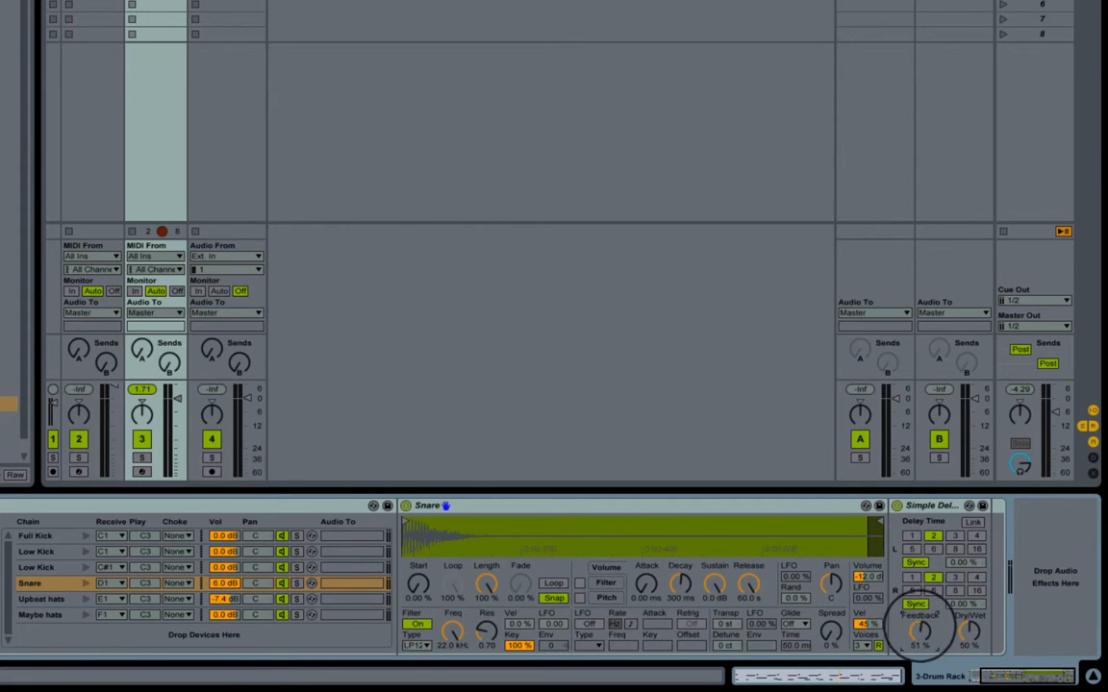
pyautogui.moveTo(920, 630); pyautogui.dragTo(966, 640)
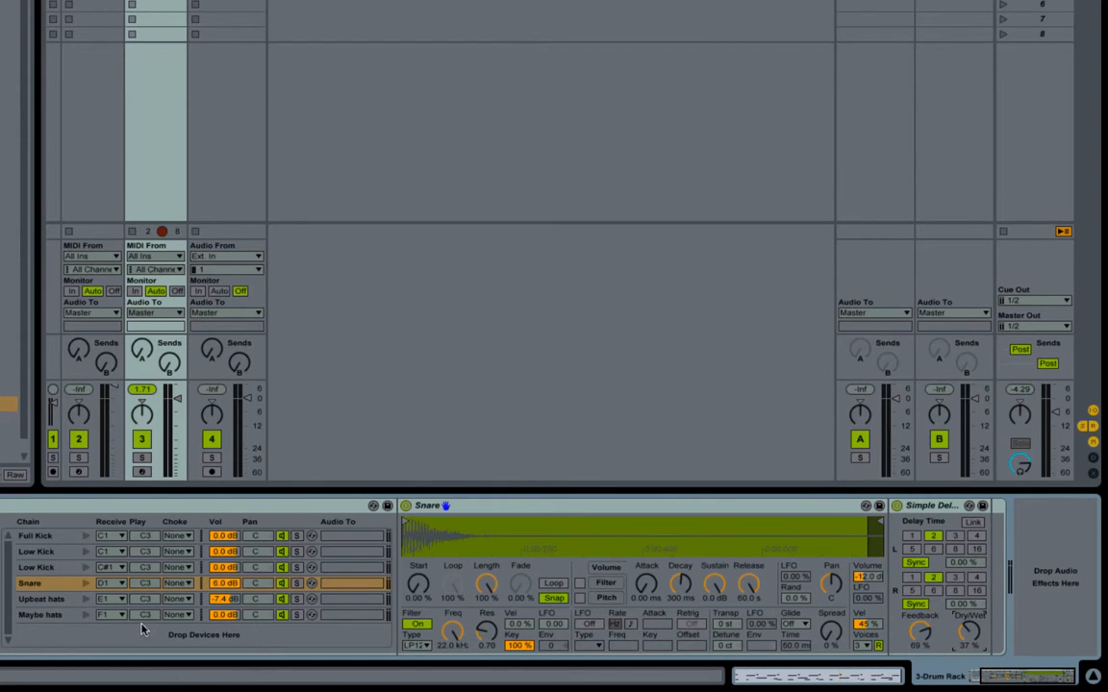
pyautogui.click(84, 584)
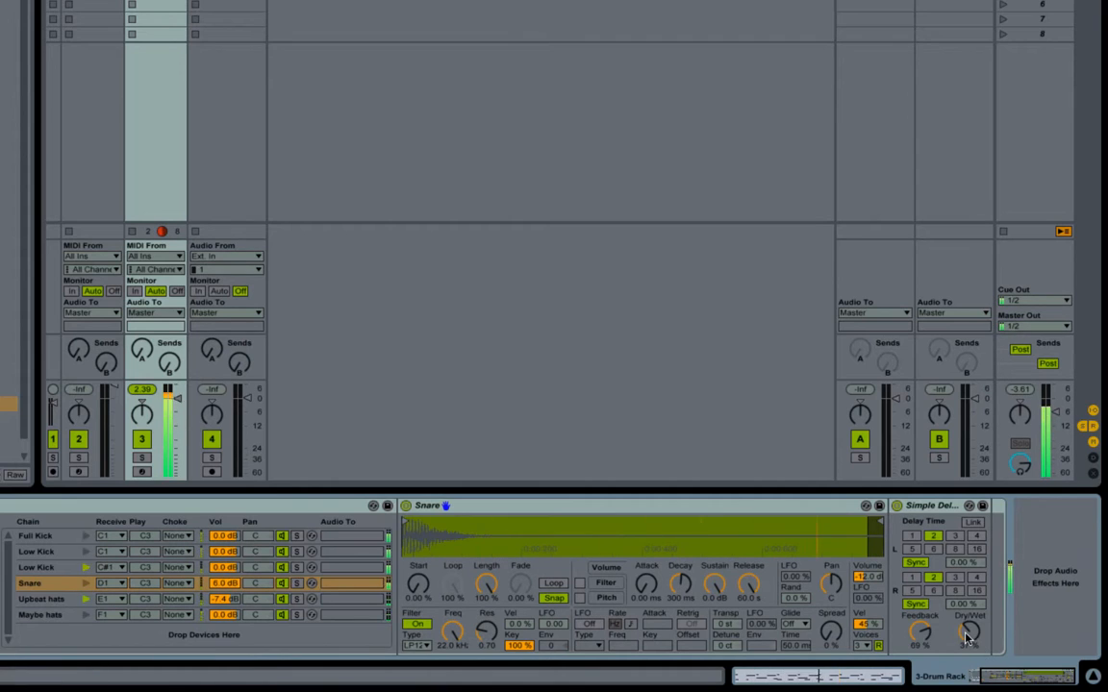
# - Try Dry/Wet at 21% and 29% on the Snare's Simple Delay while the drum clip plays, and cut the effect from the chain
pyautogui.moveTo(968, 632); pyautogui.dragTo(969, 642)
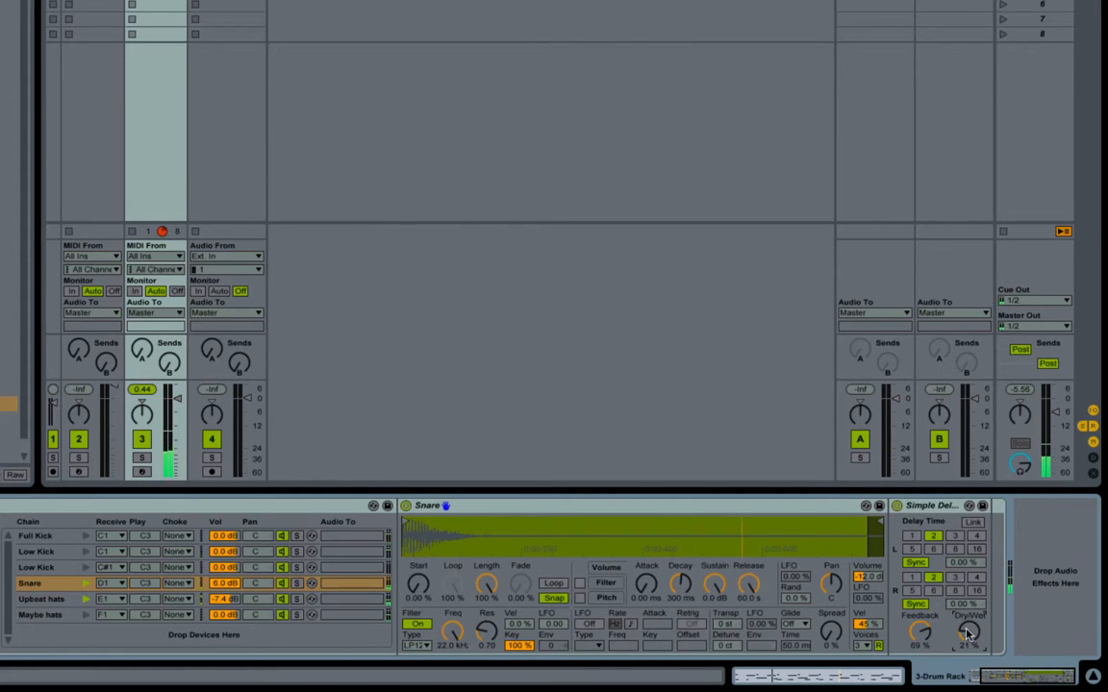
pyautogui.moveTo(968, 634); pyautogui.dragTo(969, 630)
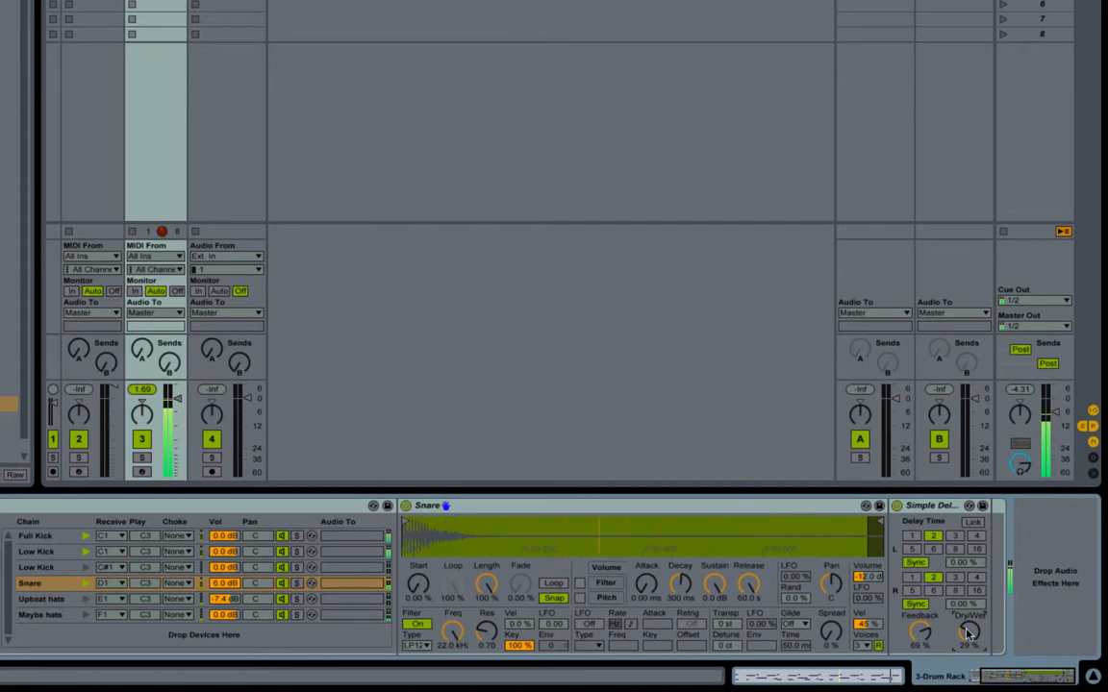
pyautogui.rightClick(933, 511)
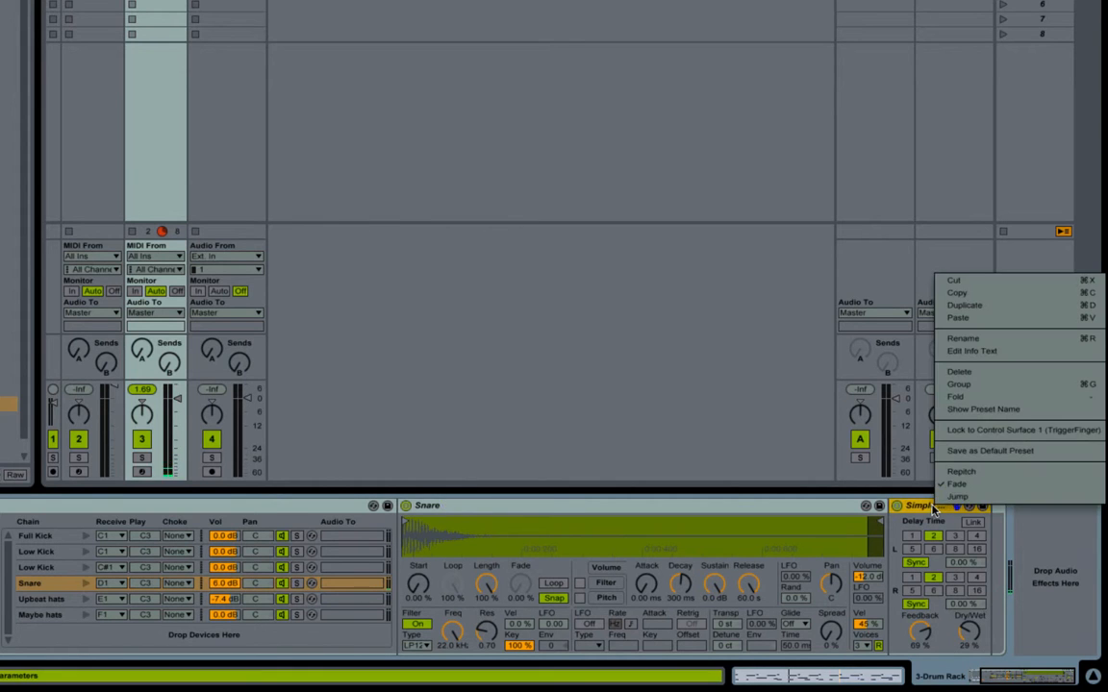
pyautogui.click(1002, 282)
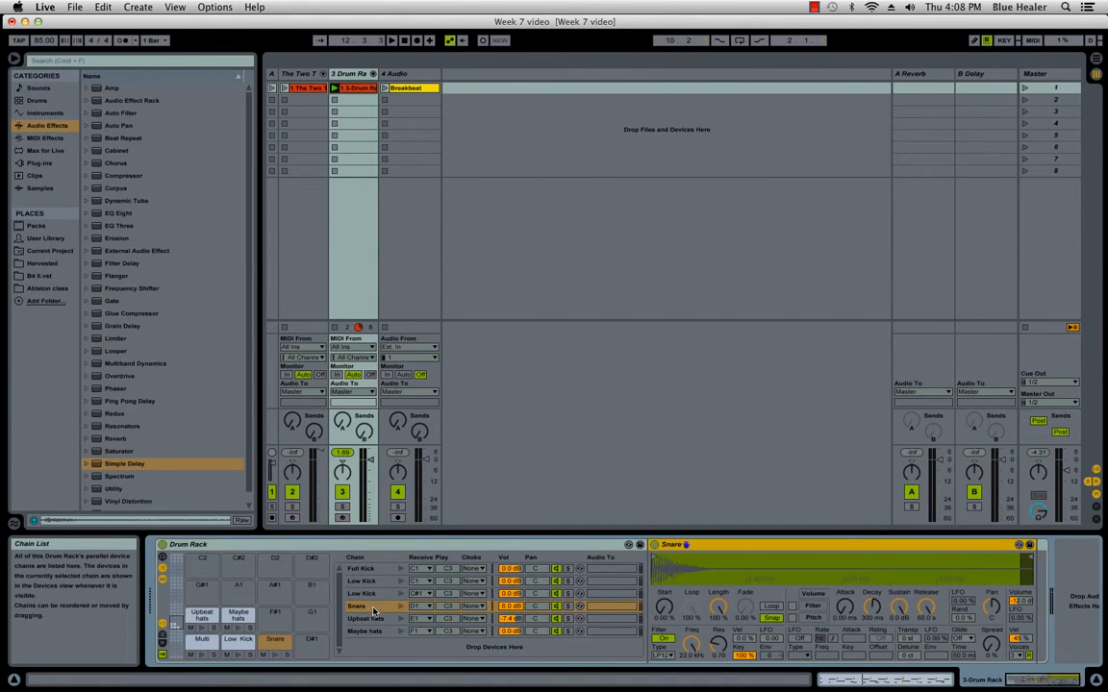
# - Open the drum clip's notes, select the Maybe hats row and audition its sound
pyautogui.click(361, 93)
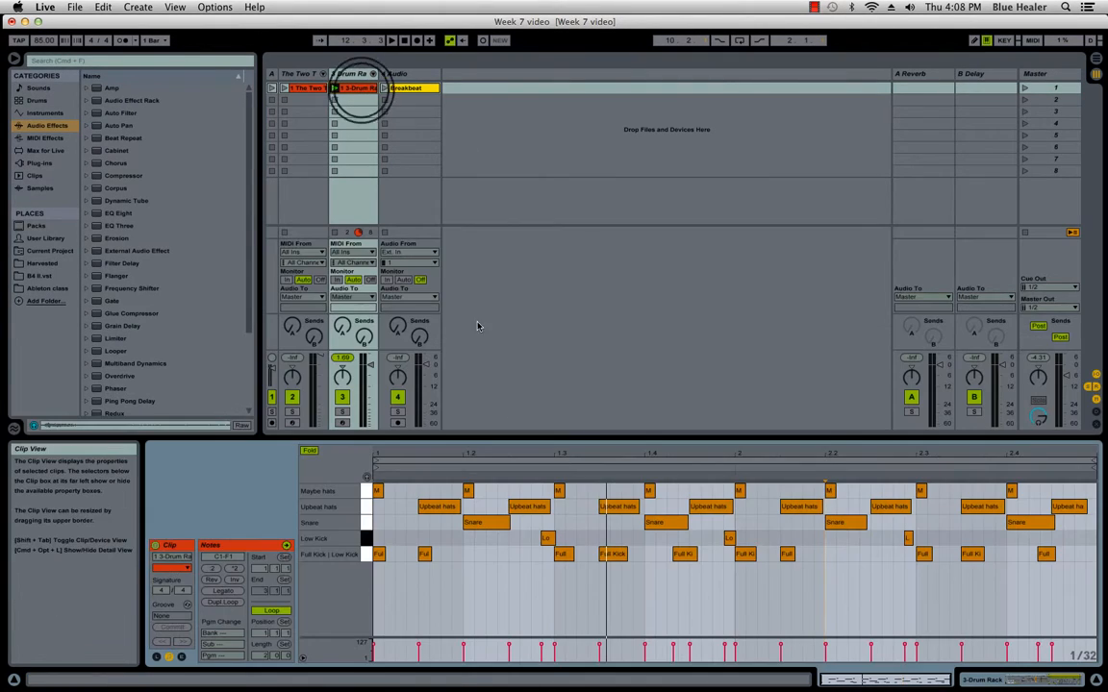
pyautogui.click(364, 492)
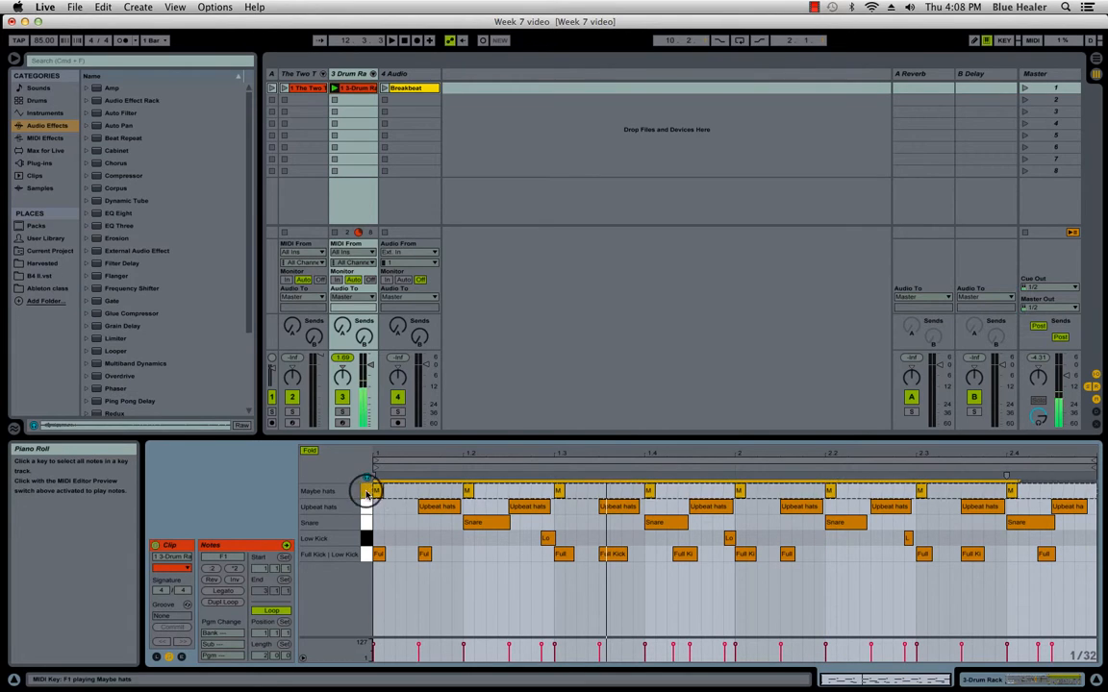
pyautogui.click(366, 493)
pyautogui.click(366, 494)
pyautogui.click(366, 494)
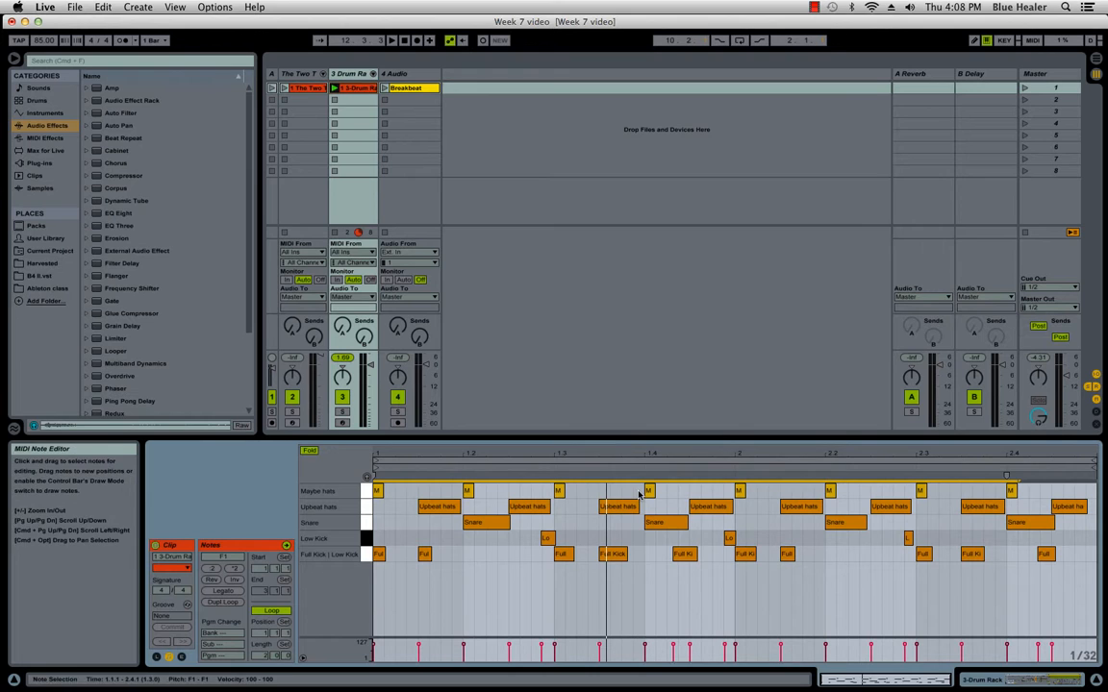
# - Add Simple Delay to the Maybe hats chain, set both channels to 1 sixteenth, raise the Feedback and set Dry/Wet to 33%
pyautogui.click(349, 74)
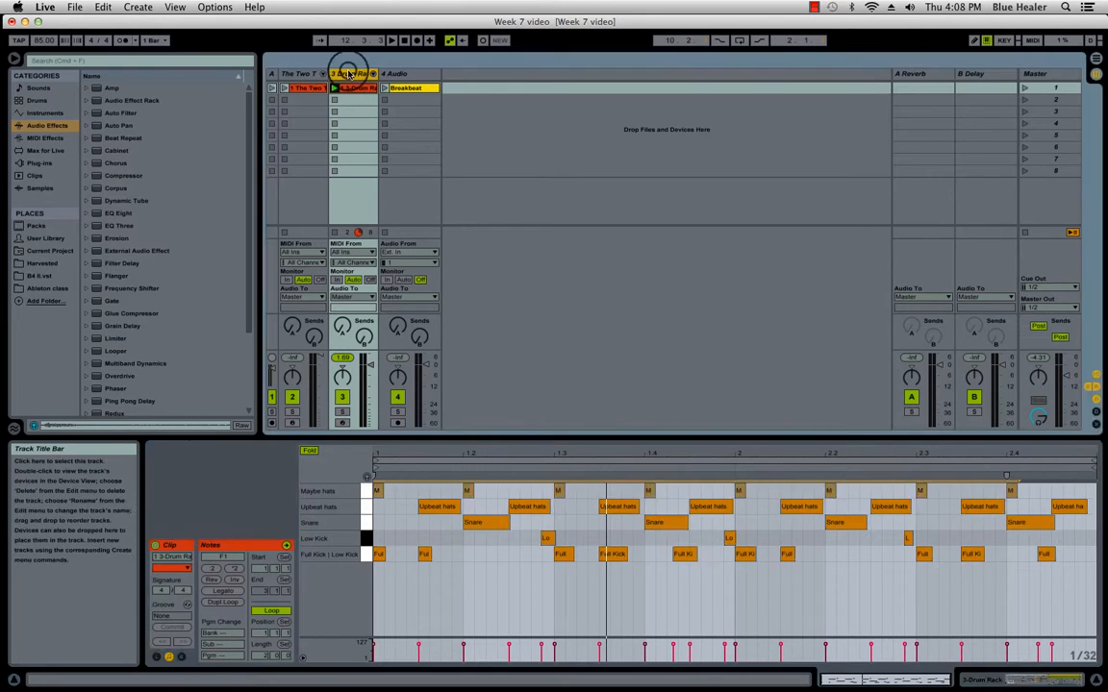
pyautogui.doubleClick(349, 74)
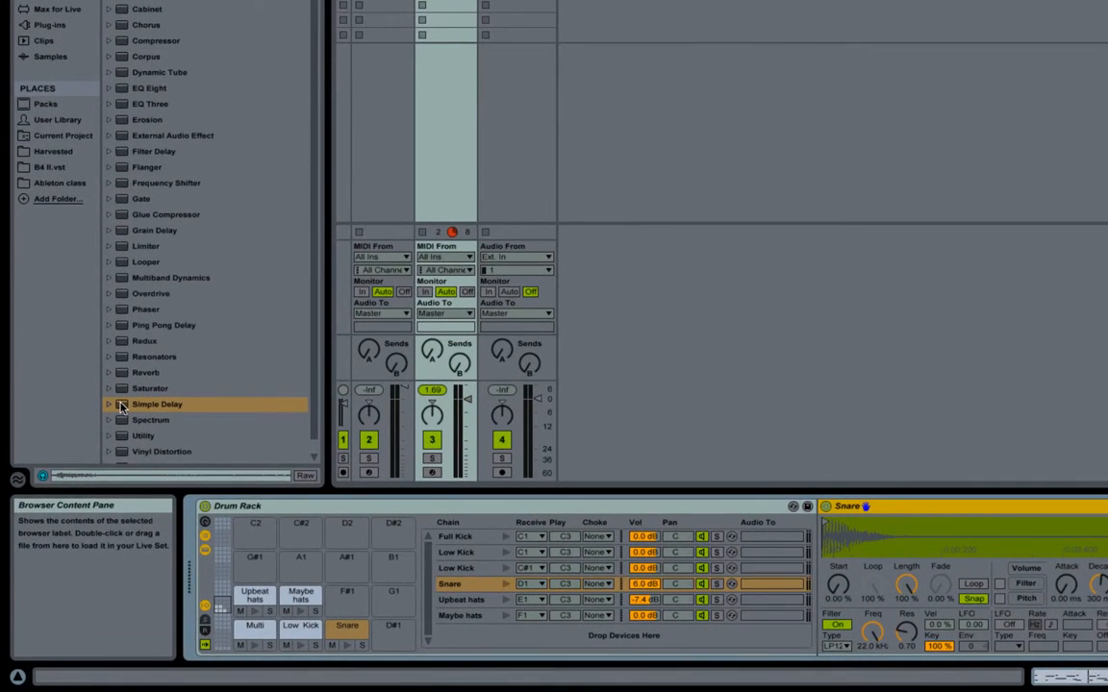
pyautogui.moveTo(123, 407); pyautogui.dragTo(464, 616)
pyautogui.moveTo(1058, 678); pyautogui.dragTo(1068, 678)
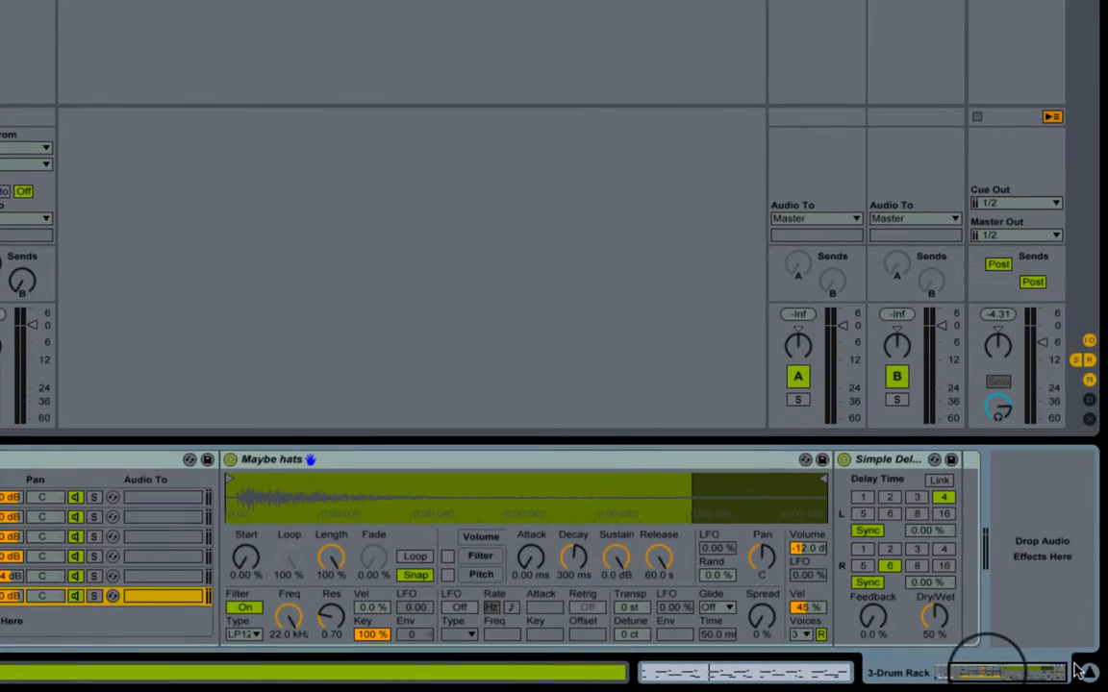
pyautogui.click(863, 550)
pyautogui.click(862, 496)
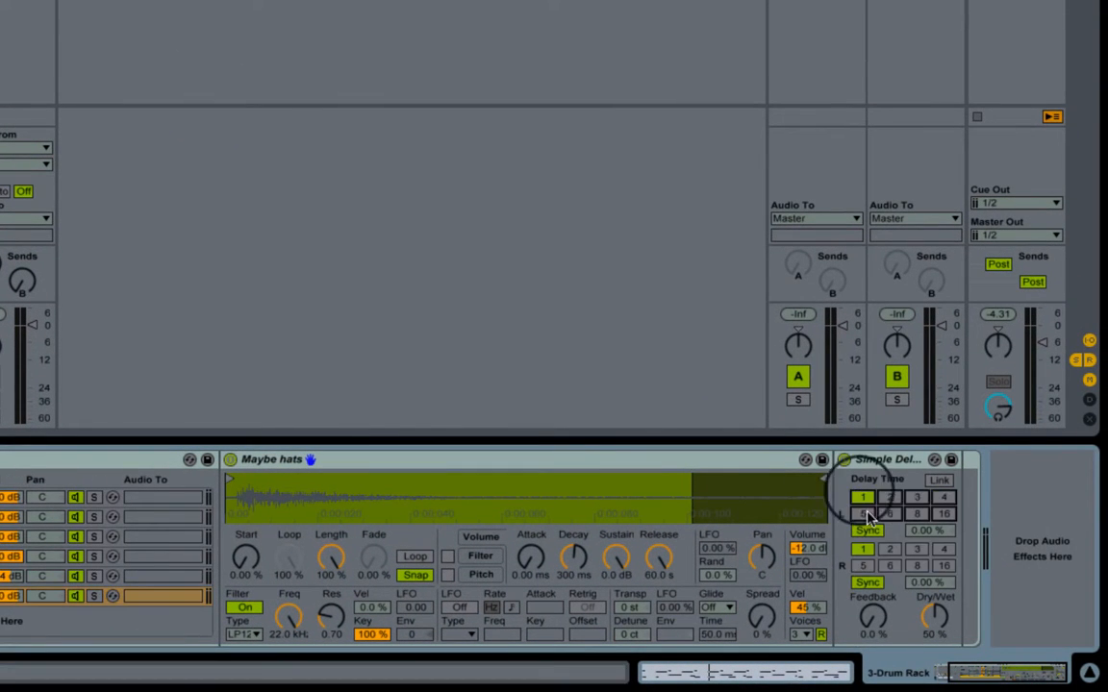
pyautogui.moveTo(936, 612); pyautogui.dragTo(870, 588)
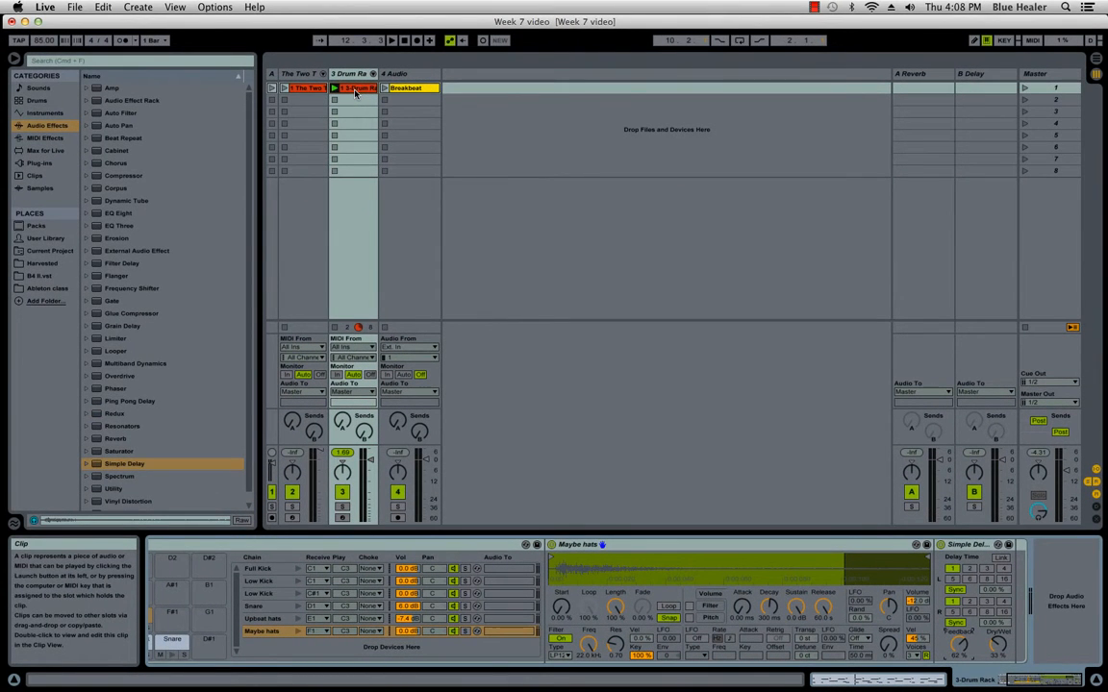
# - Audition the Maybe hats delay within the drum clip and soloed, unsolo the chain and remove its Simple Delay
pyautogui.click(355, 89)
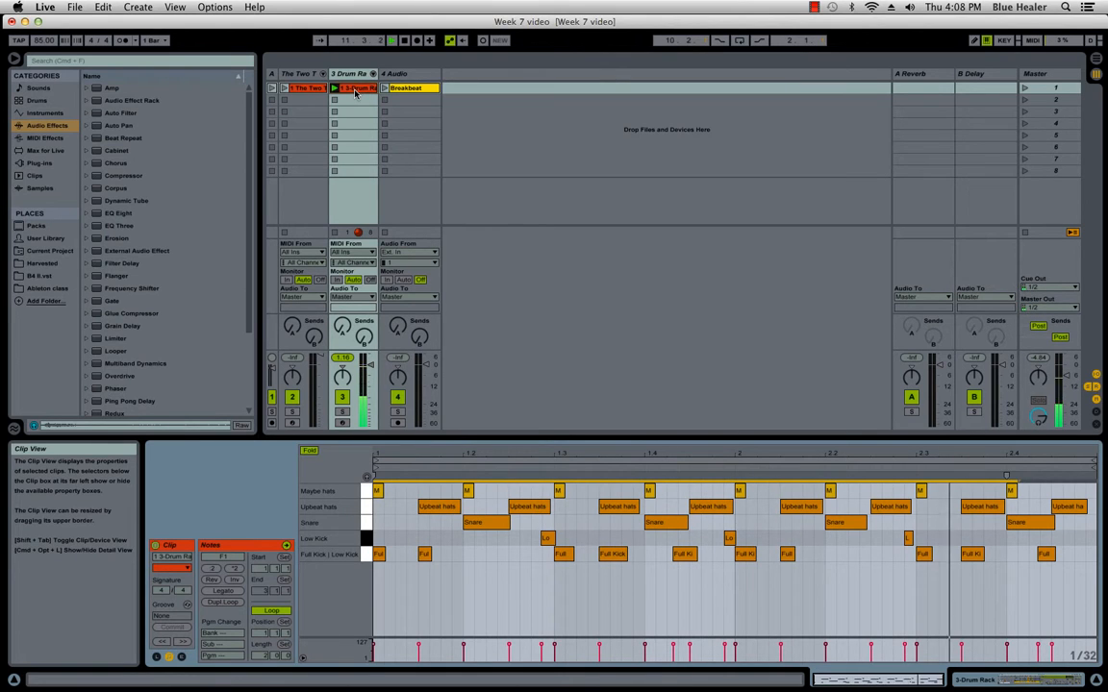
pyautogui.doubleClick(352, 75)
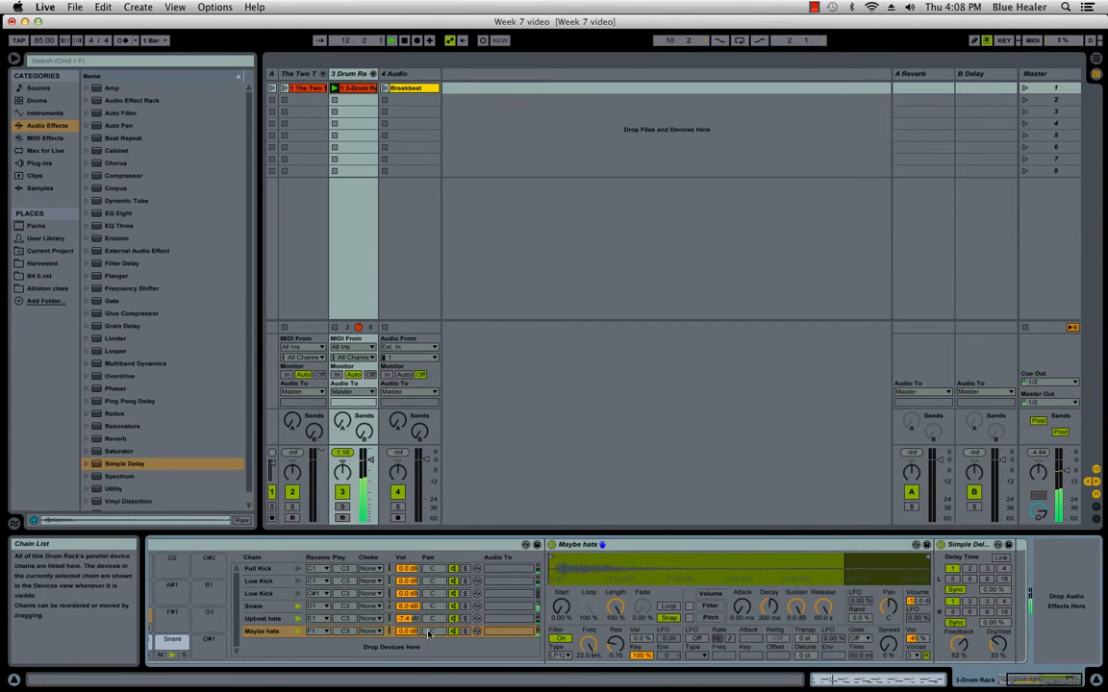
pyautogui.click(465, 631)
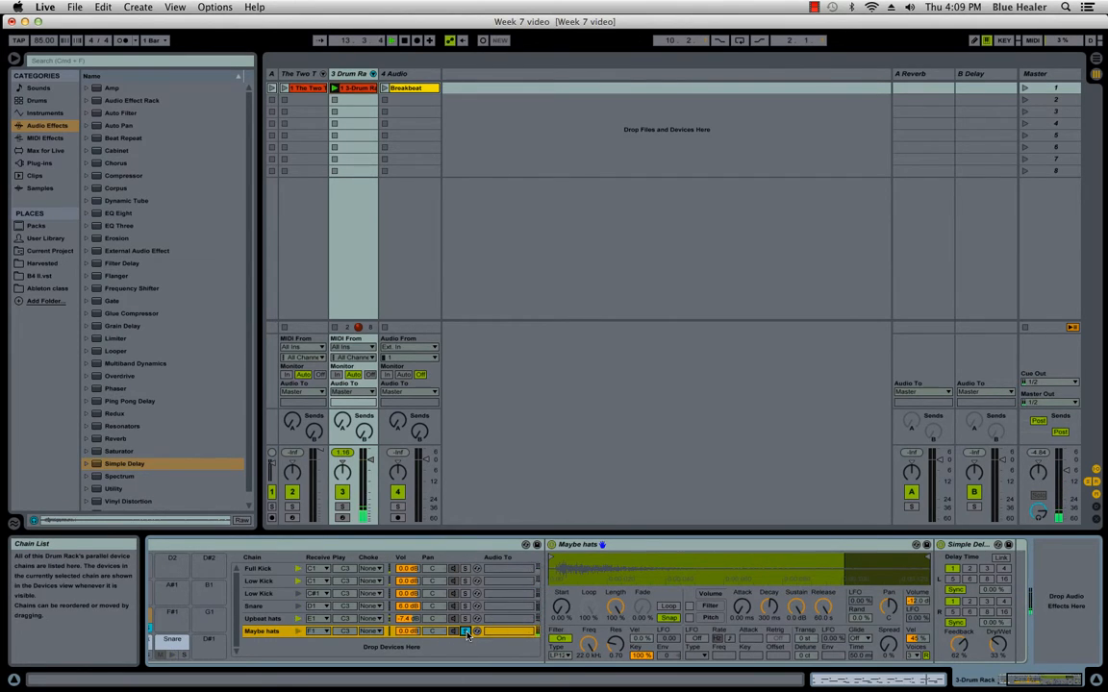
pyautogui.click(465, 631)
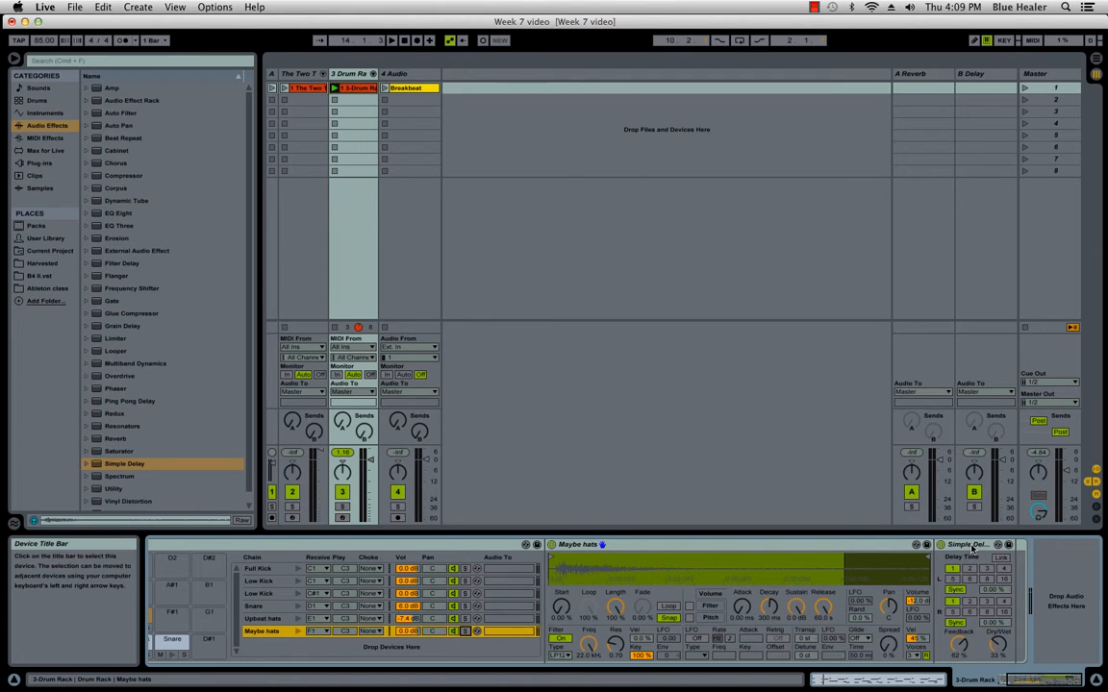
pyautogui.rightClick(971, 548)
pyautogui.click(990, 403)
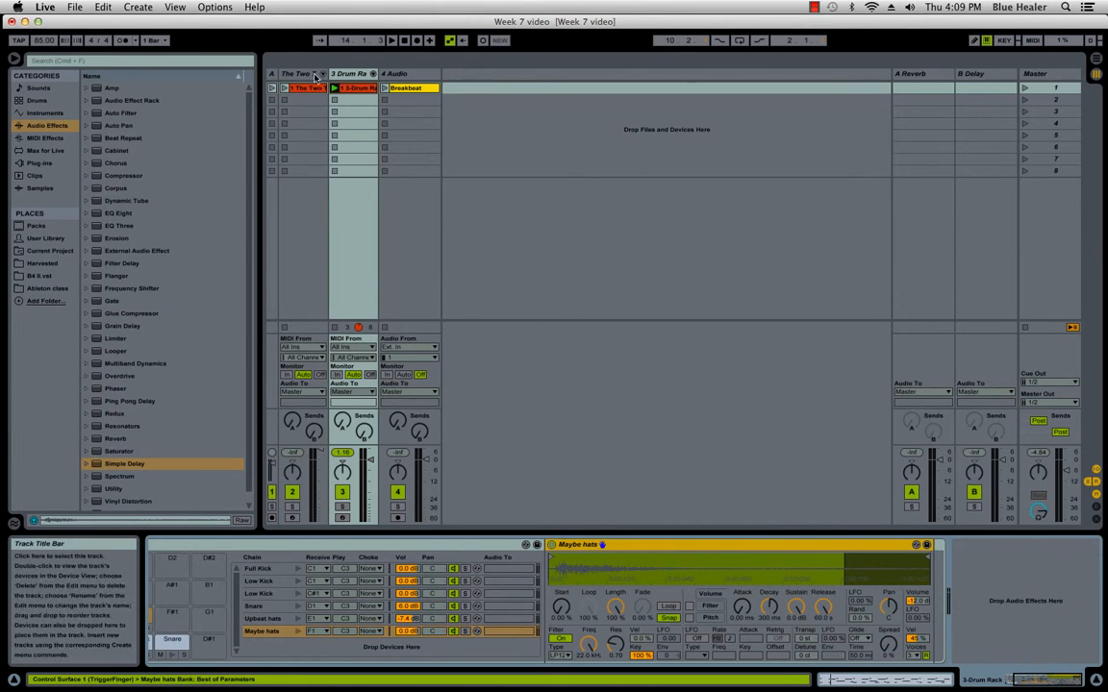
# - Open the notes of the sliced-loop clip on The Two Things track and play the clip
pyautogui.click(301, 75)
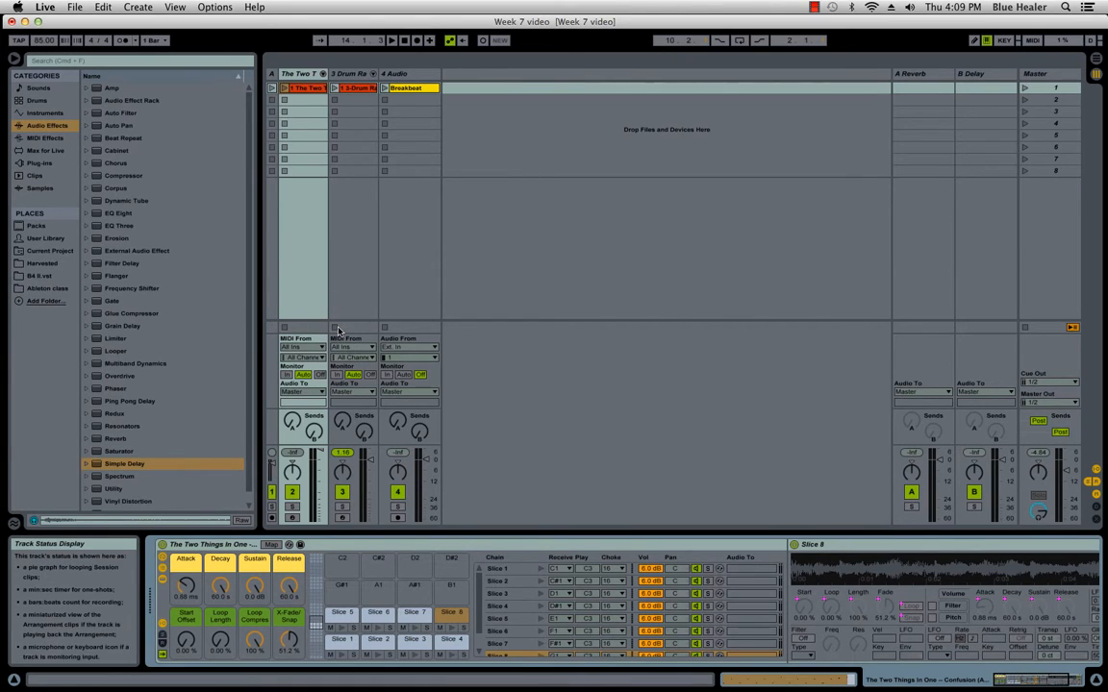
pyautogui.doubleClick(308, 89)
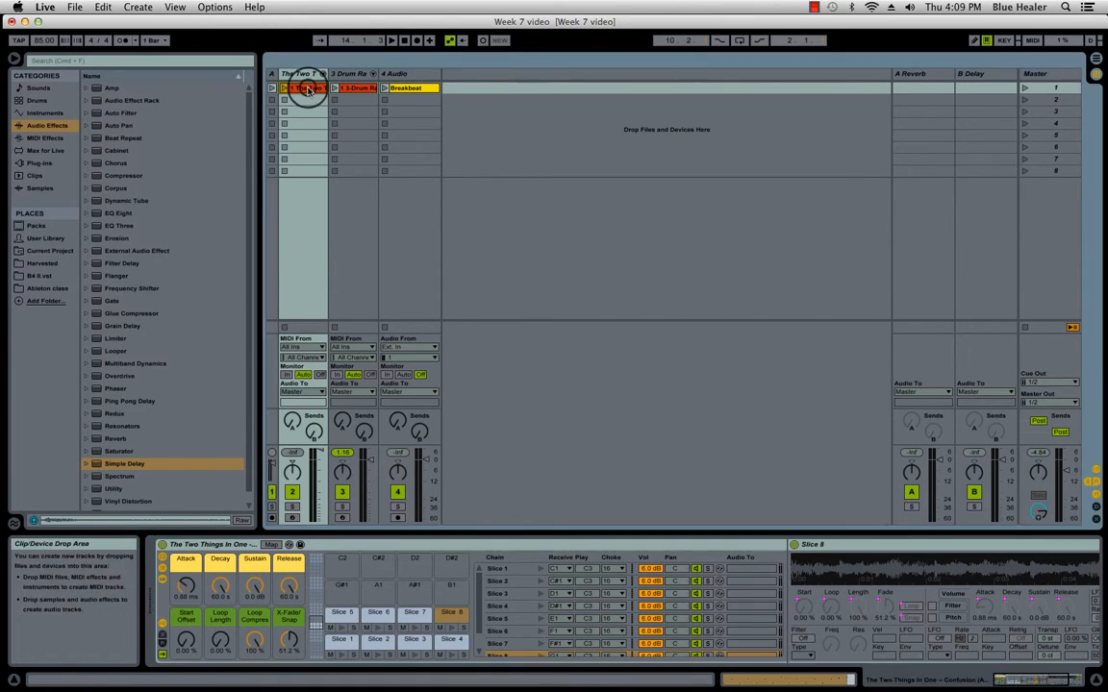
pyautogui.click(701, 502)
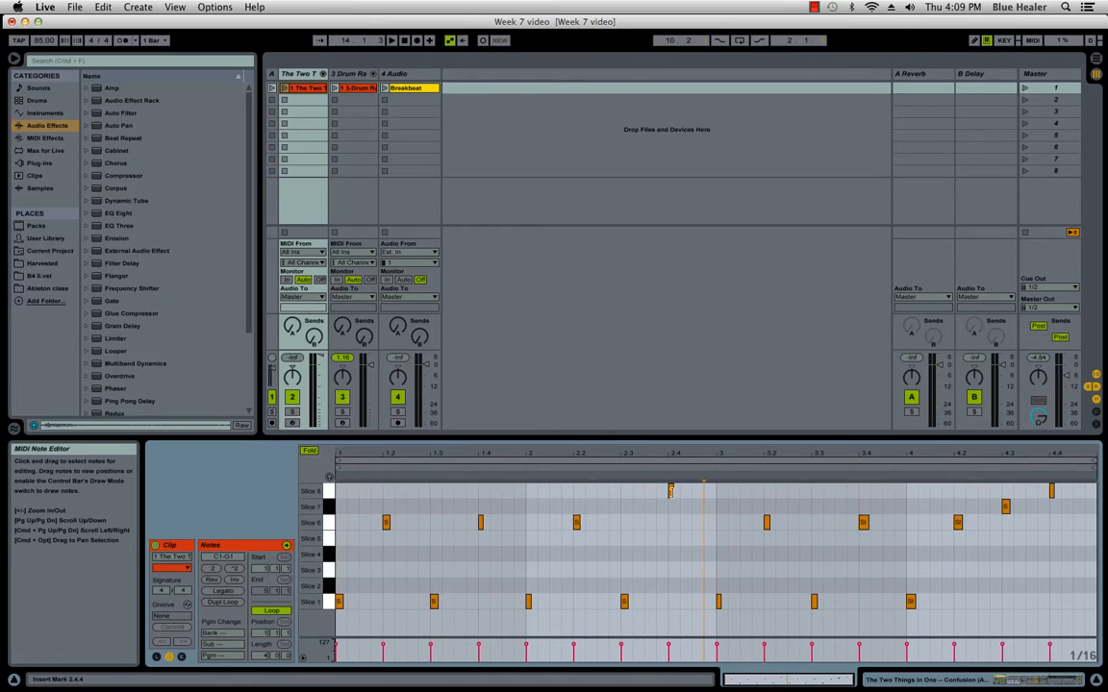
pyautogui.click(285, 88)
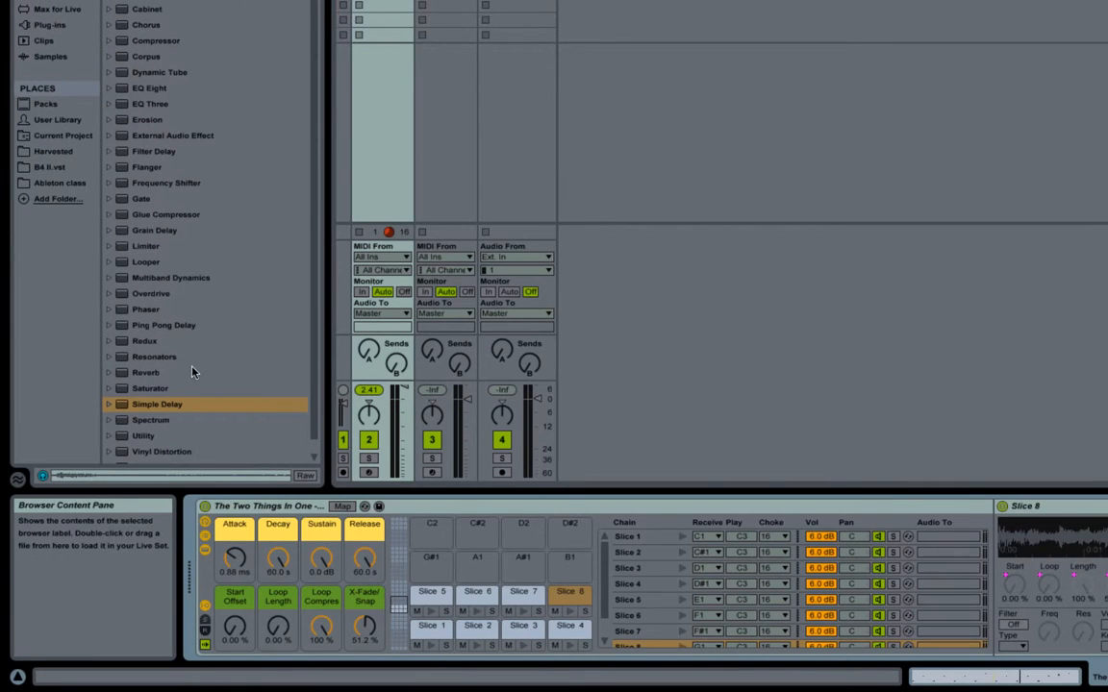
# - Add Simple Delay to the Slice 8 chain with both channels at 2 sixteenths, Feedback 63% and Dry/Wet 38%
pyautogui.moveTo(121, 408); pyautogui.dragTo(653, 625)
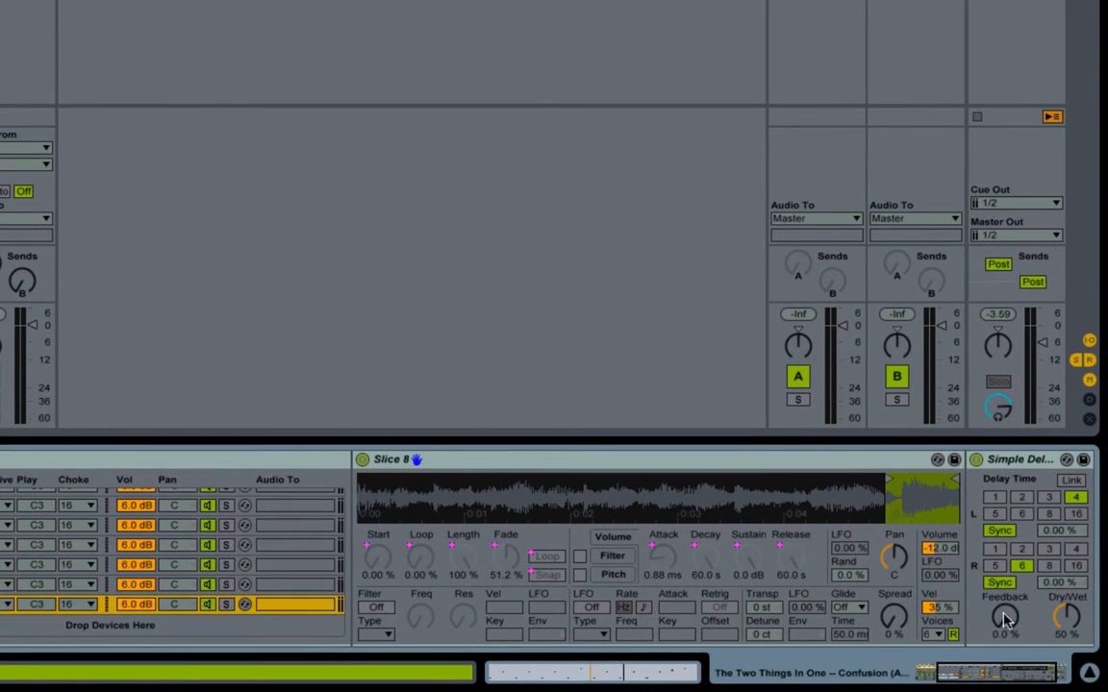
pyautogui.moveTo(1004, 621); pyautogui.dragTo(1004, 562)
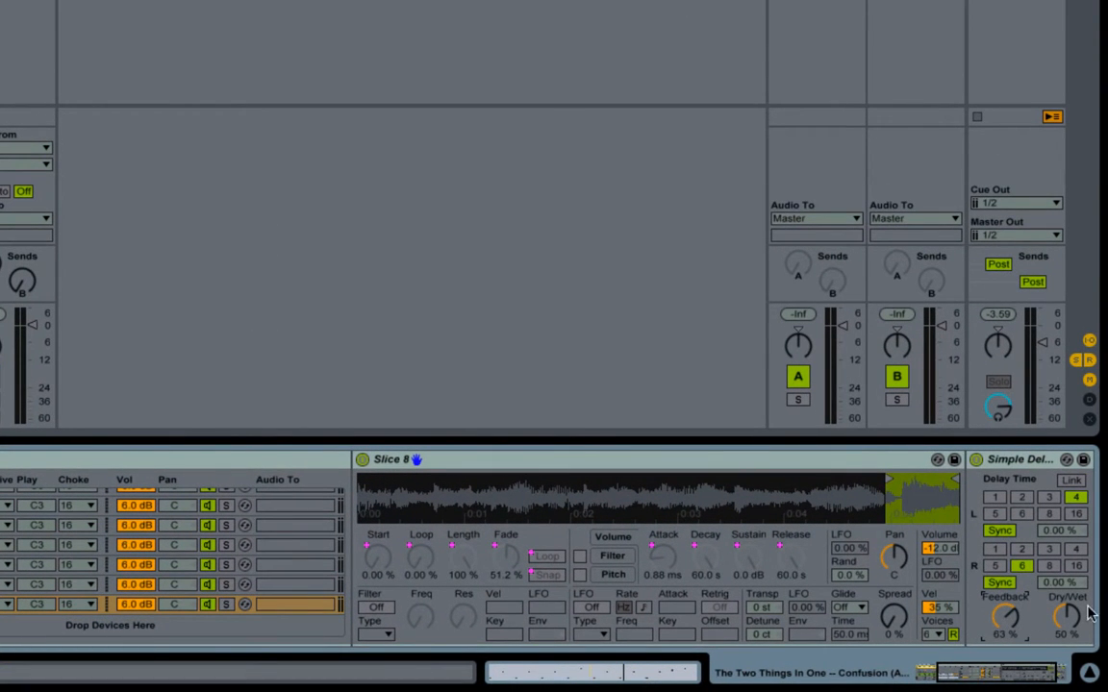
pyautogui.moveTo(1089, 612); pyautogui.dragTo(1089, 639)
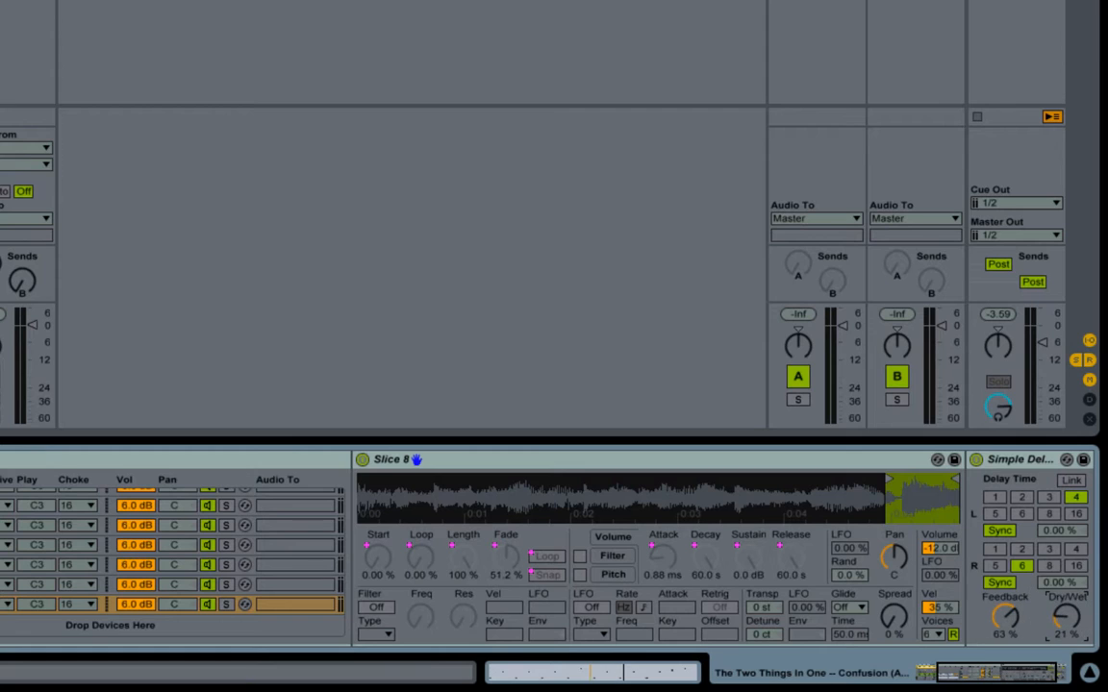
pyautogui.click(1022, 550)
pyautogui.click(1022, 499)
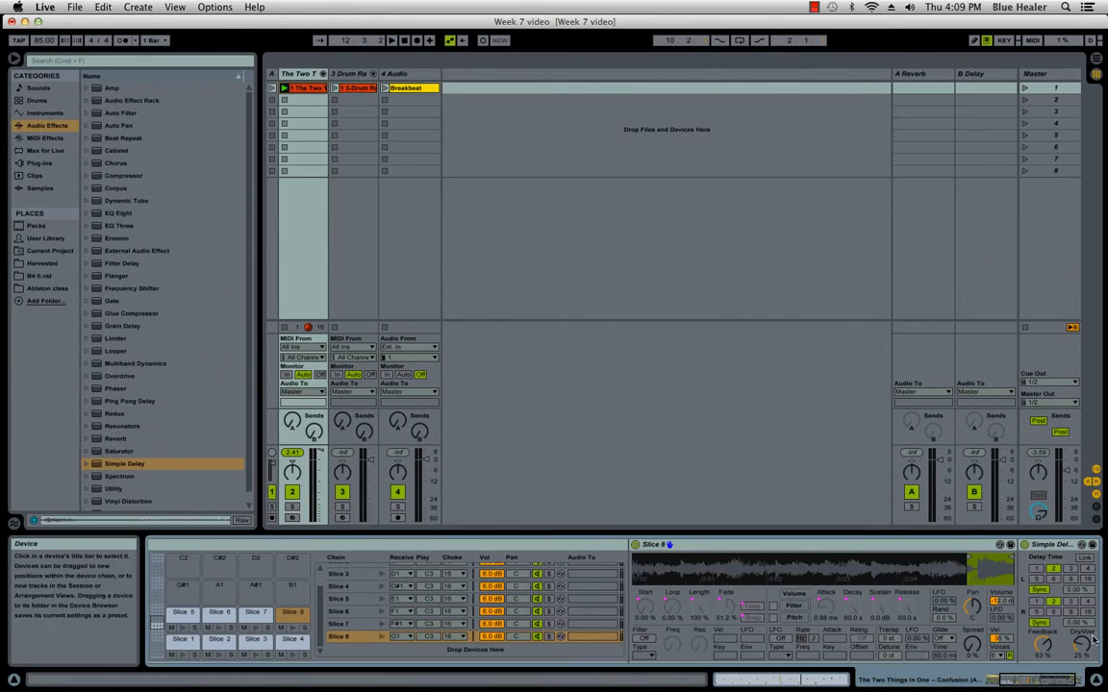
pyautogui.moveTo(1083, 644); pyautogui.dragTo(1082, 631)
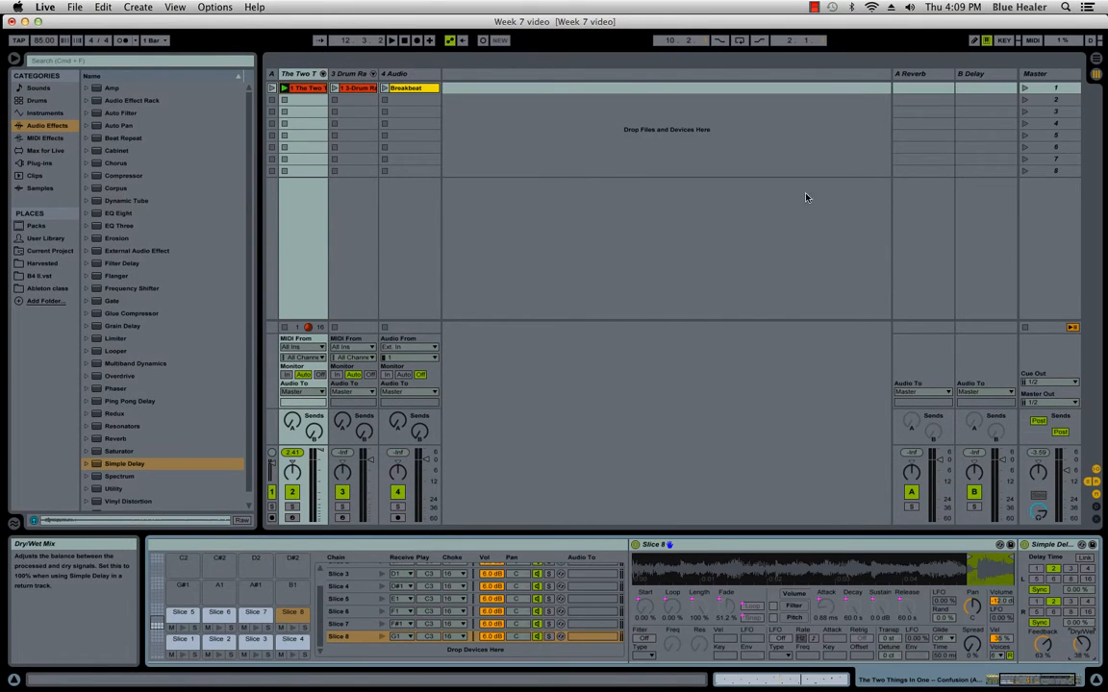
# - Audition the sliced-loop clip with its notes shown, remove the Simple Delay from the Slice 8 chain, and stop the track
pyautogui.doubleClick(302, 88)
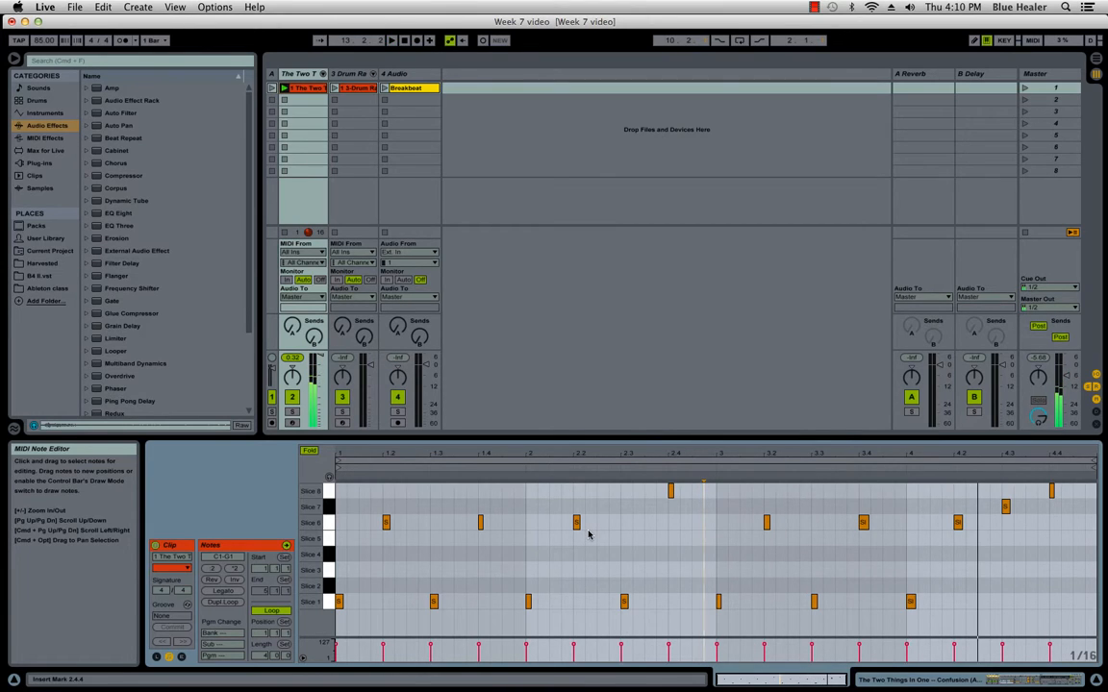
pyautogui.doubleClick(307, 77)
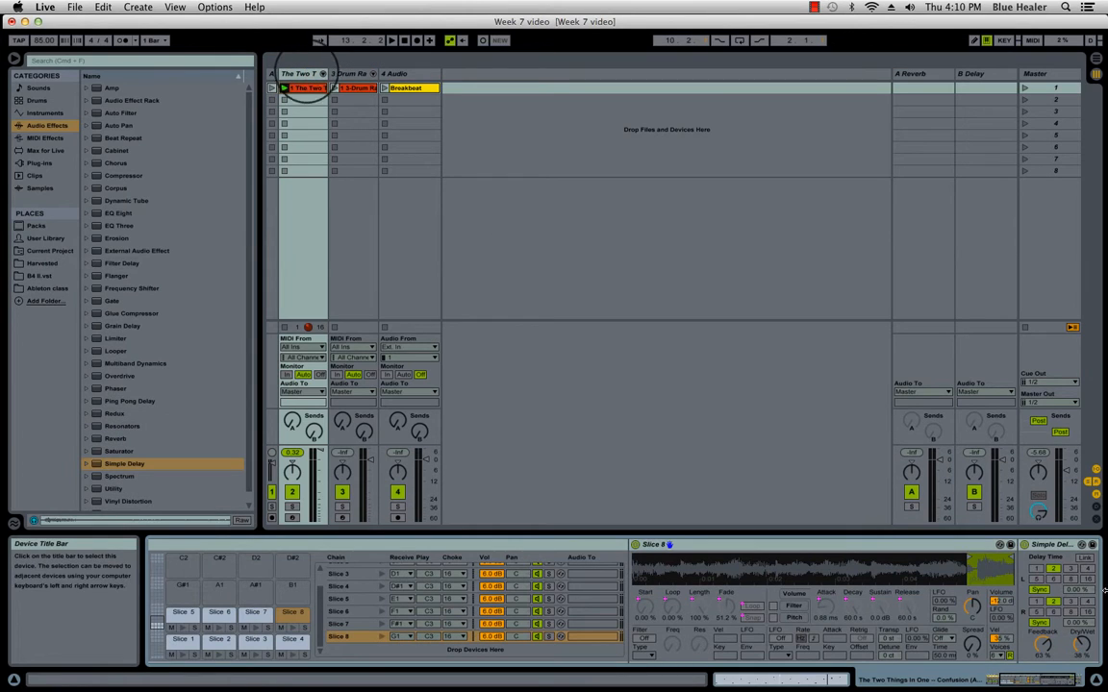
pyautogui.rightClick(1051, 546)
pyautogui.click(974, 370)
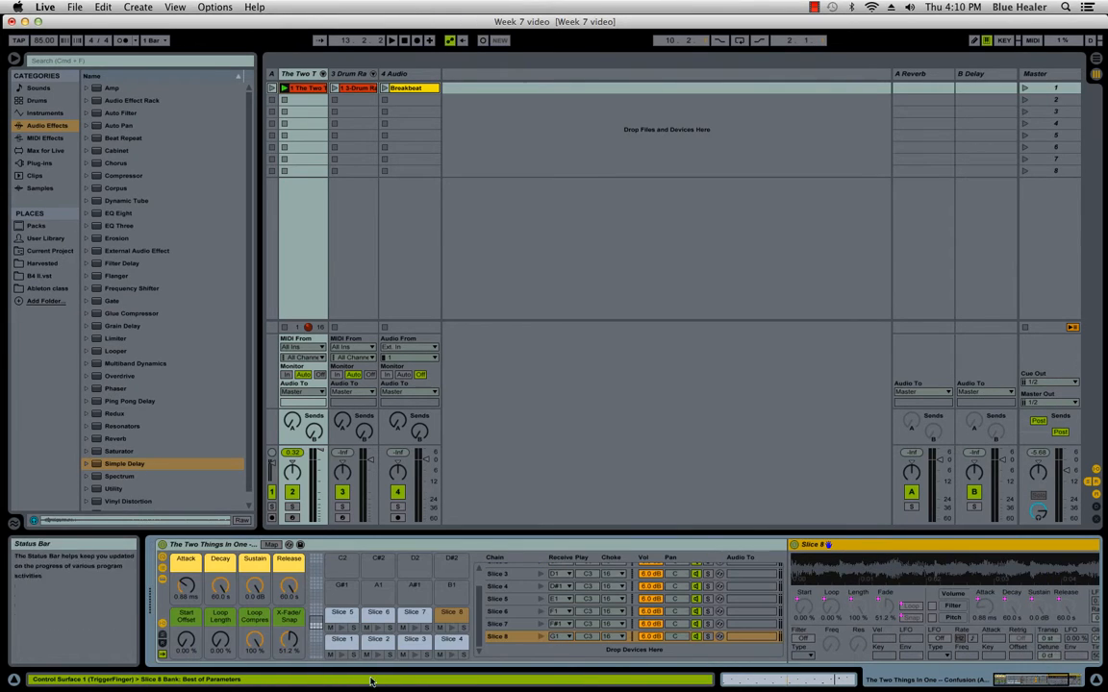
pyautogui.click(497, 638)
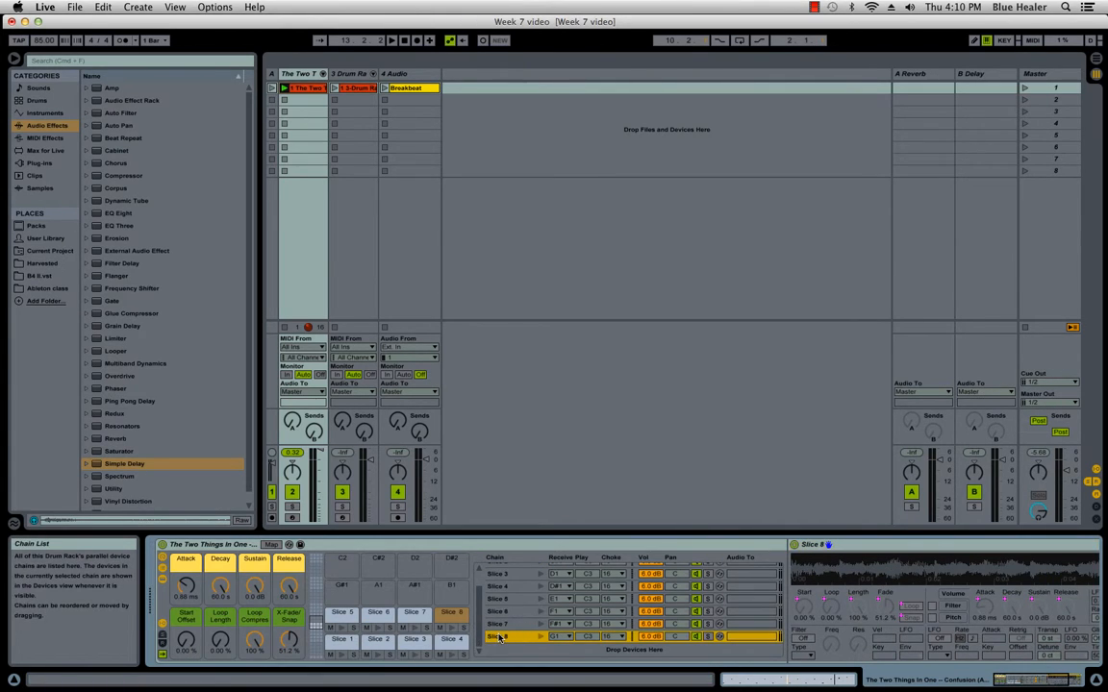
pyautogui.click(285, 329)
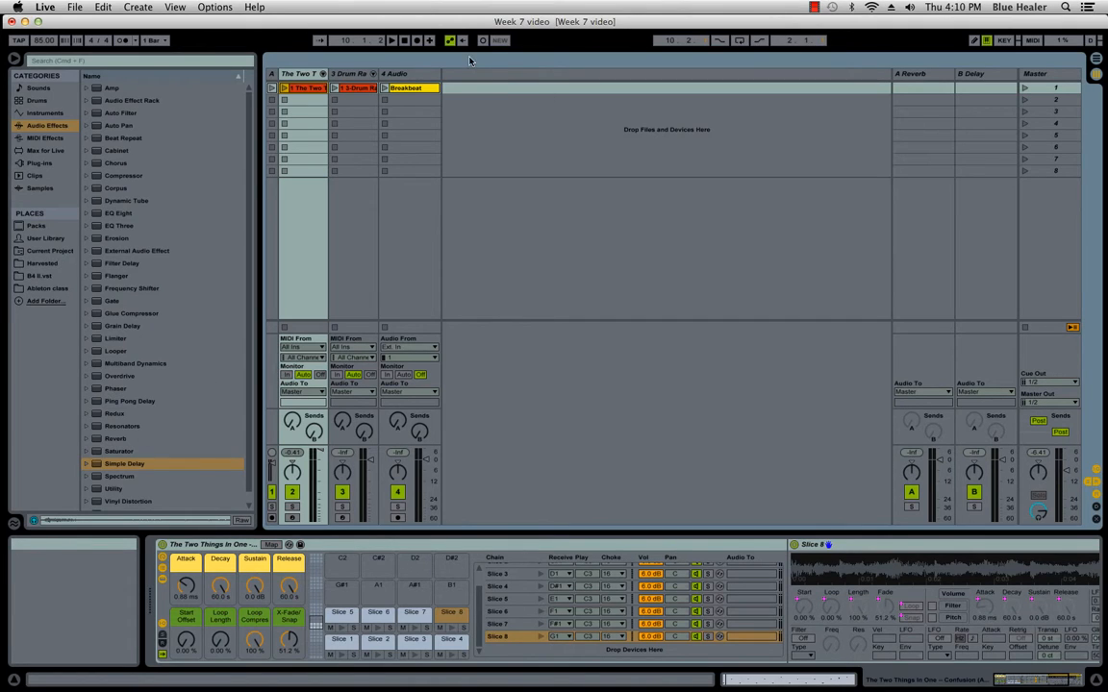
# - Add a Reverb to the Breakbeat audio track and play its clip
pyautogui.click(410, 75)
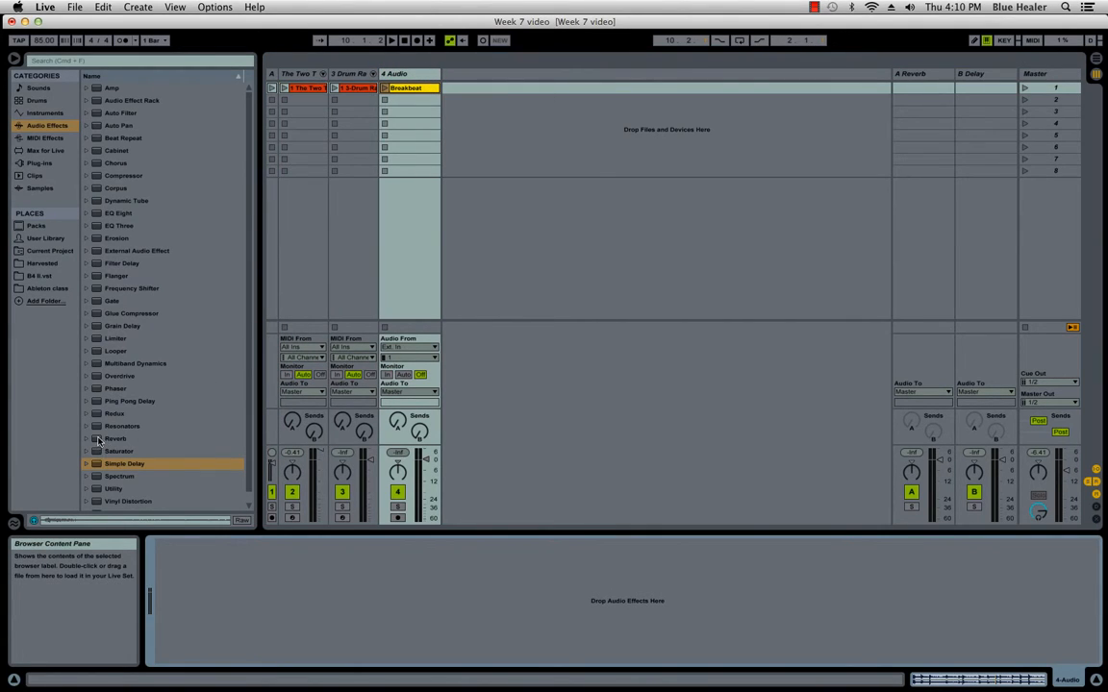
pyautogui.moveTo(93, 441); pyautogui.dragTo(337, 613)
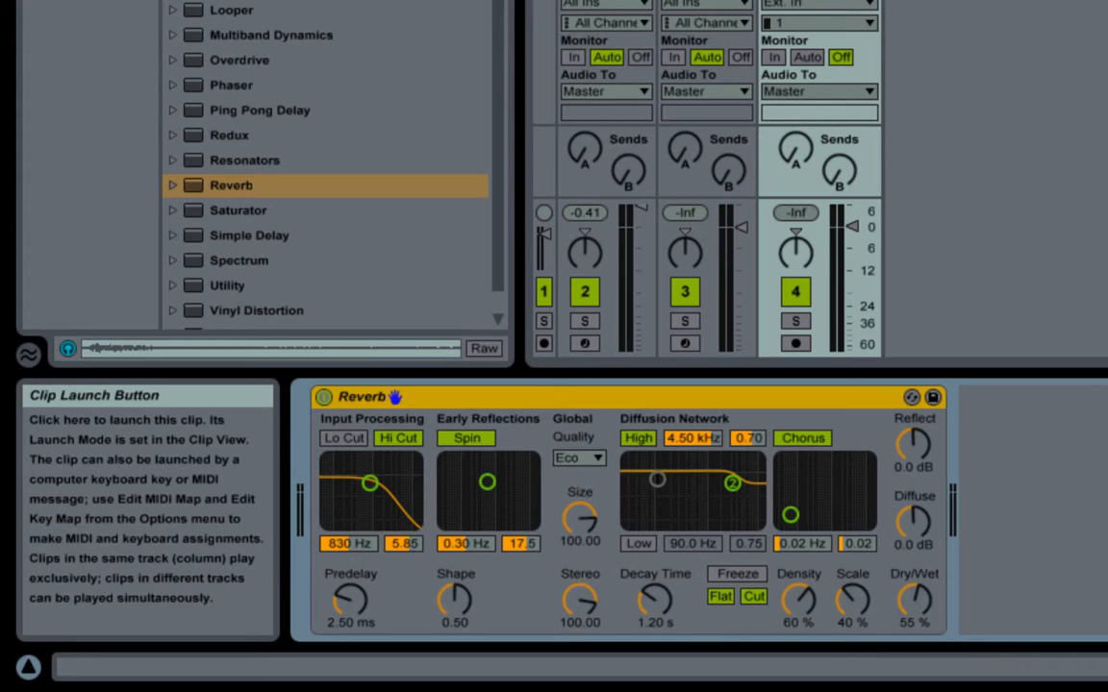
pyautogui.click(768, 2)
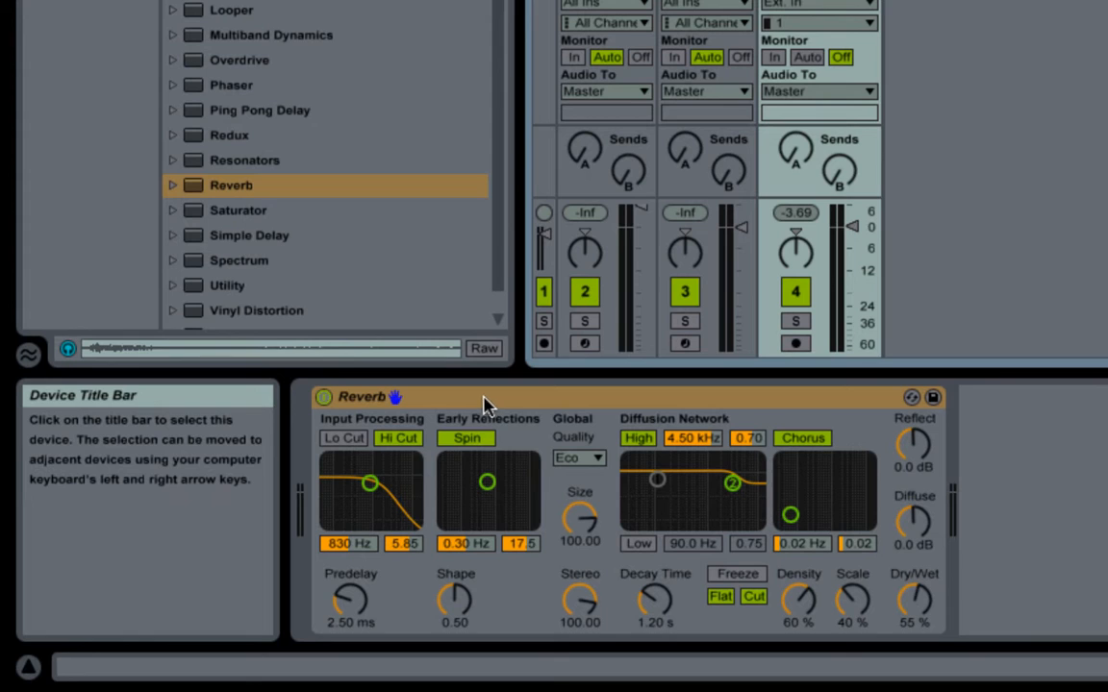
# - Toggle the Reverb's Hi Cut filter off and on, try a 250 ms Predelay and bring it down to 2.67 ms
pyautogui.click(402, 441)
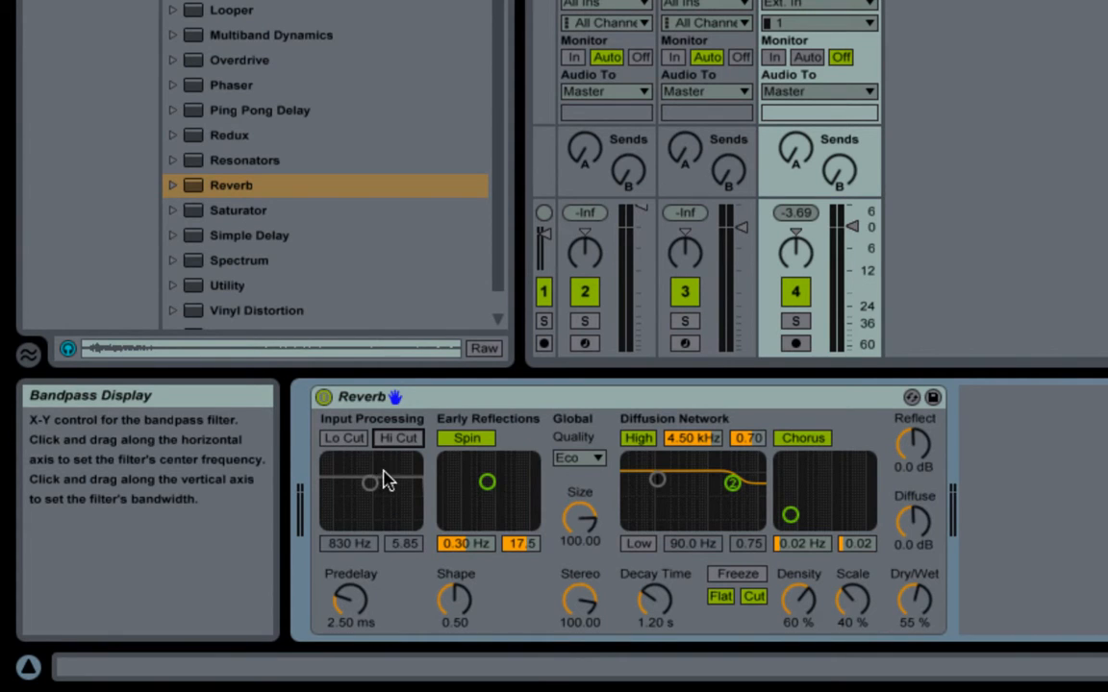
pyautogui.click(395, 439)
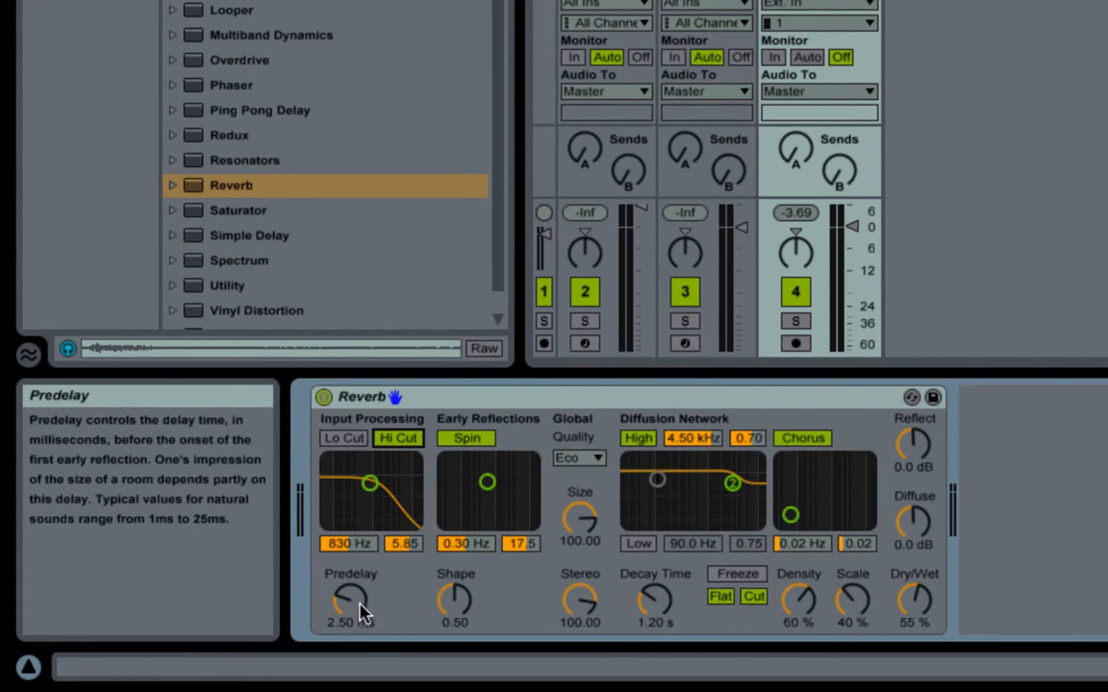
pyautogui.moveTo(348, 601); pyautogui.dragTo(348, 495)
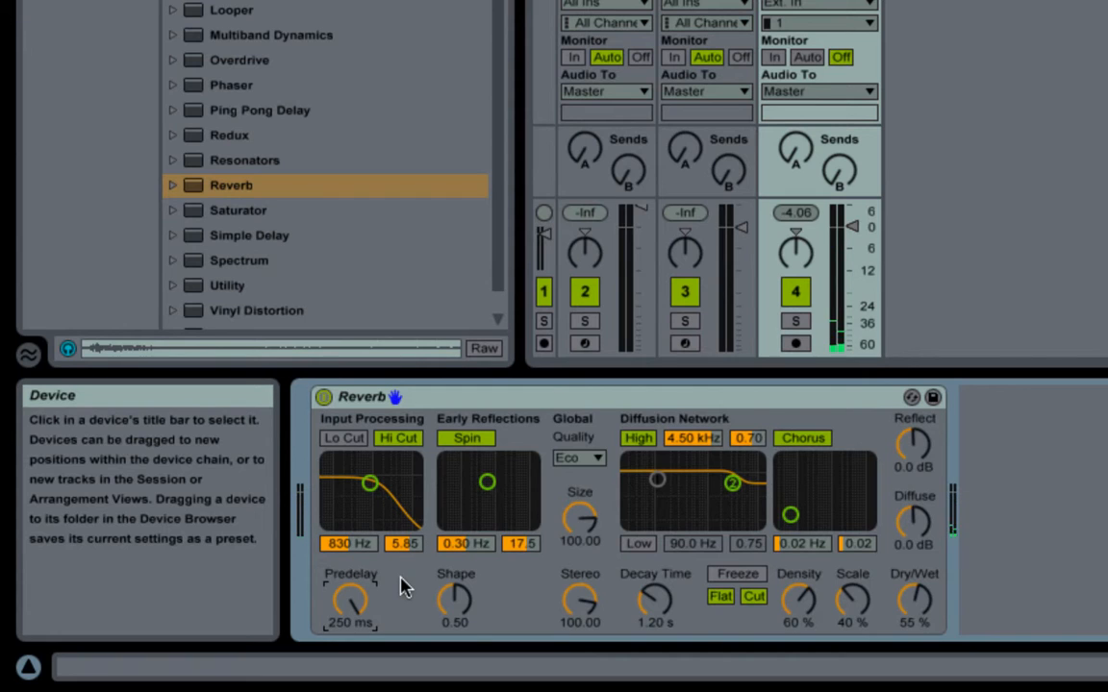
pyautogui.moveTo(360, 594)
pyautogui.moveTo(350, 600); pyautogui.dragTo(350, 670)
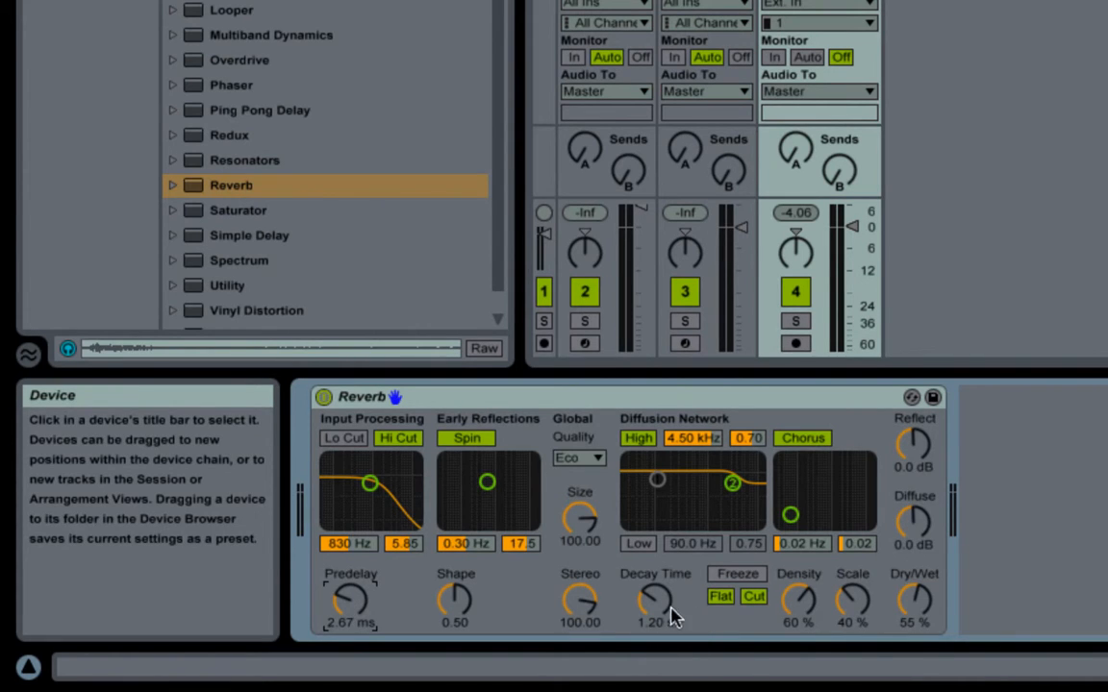
# - Try Reverb Decay Times of 7.15 s and 1.47 s, raise it to 60 s, and deactivate the Reverb
pyautogui.moveTo(654, 610); pyautogui.dragTo(654, 572)
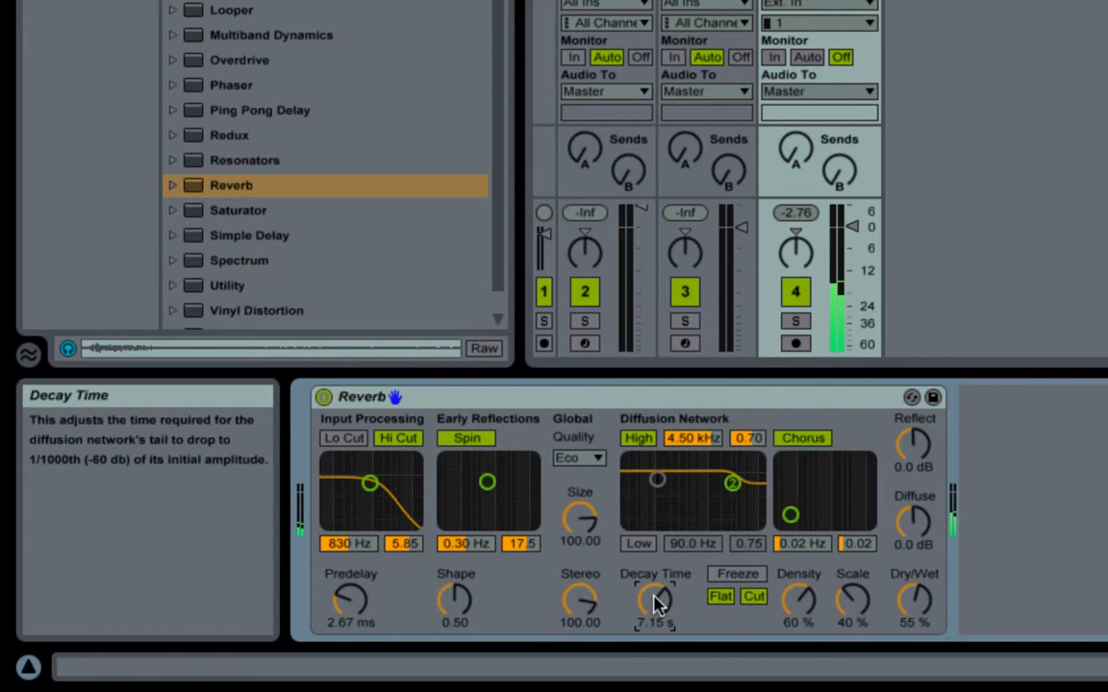
pyautogui.moveTo(657, 601)
pyautogui.mouseDown()
pyautogui.moveTo(656, 654)
pyautogui.moveTo(657, 603)
pyautogui.mouseUp()
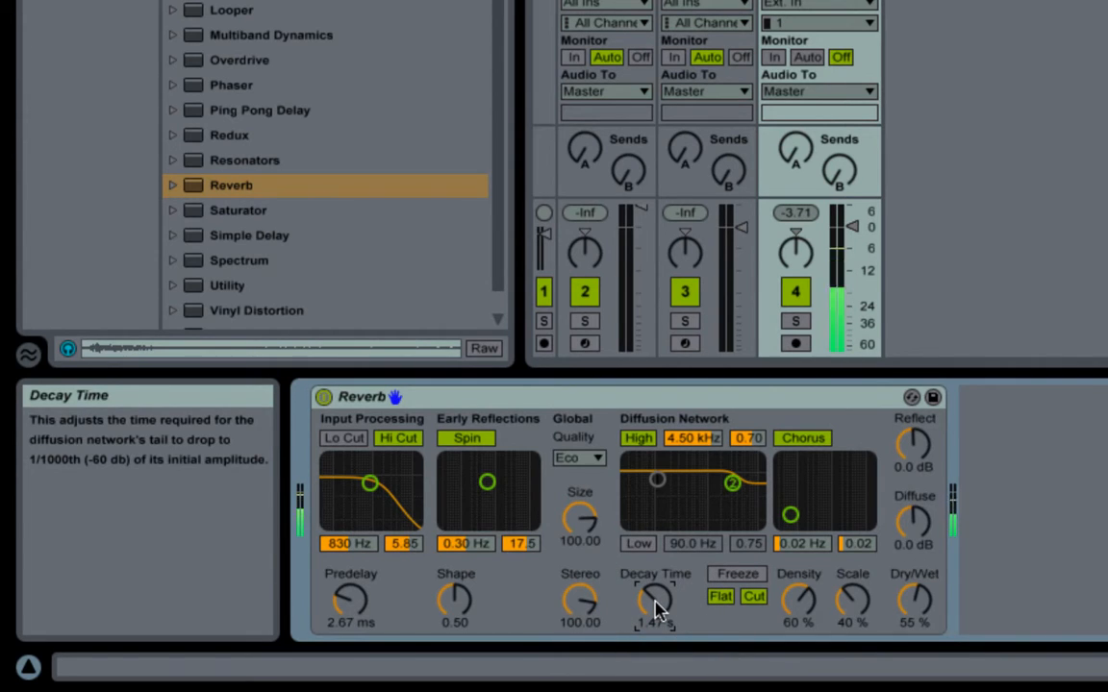
pyautogui.moveTo(656, 608)
pyautogui.mouseDown()
pyautogui.moveTo(657, 548)
pyautogui.moveTo(660, 596)
pyautogui.mouseUp()
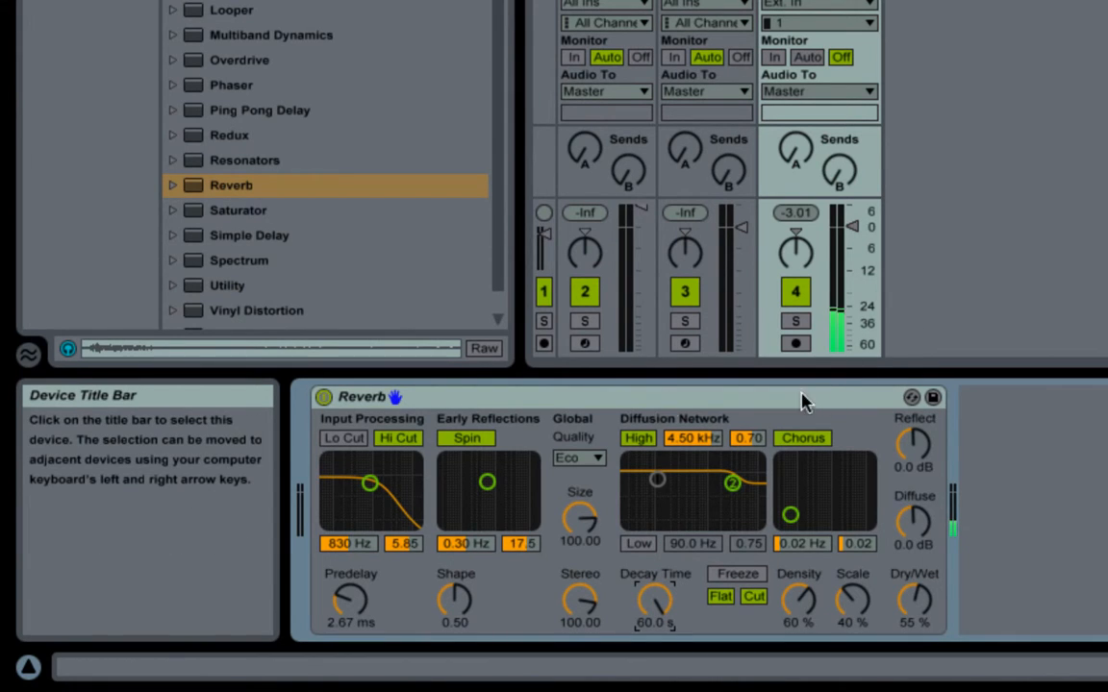
pyautogui.click(324, 398)
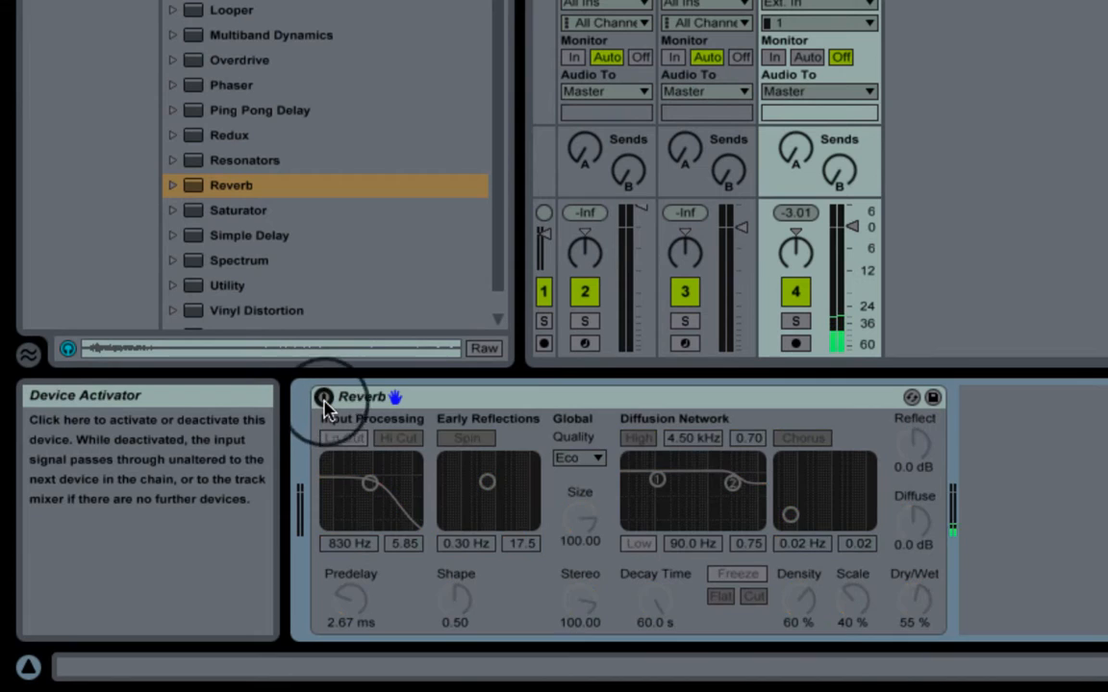
# - Reactivate the Reverb, lower its Decay Time to 2.11 s, and compare the sound with the device off and on
pyautogui.click(324, 398)
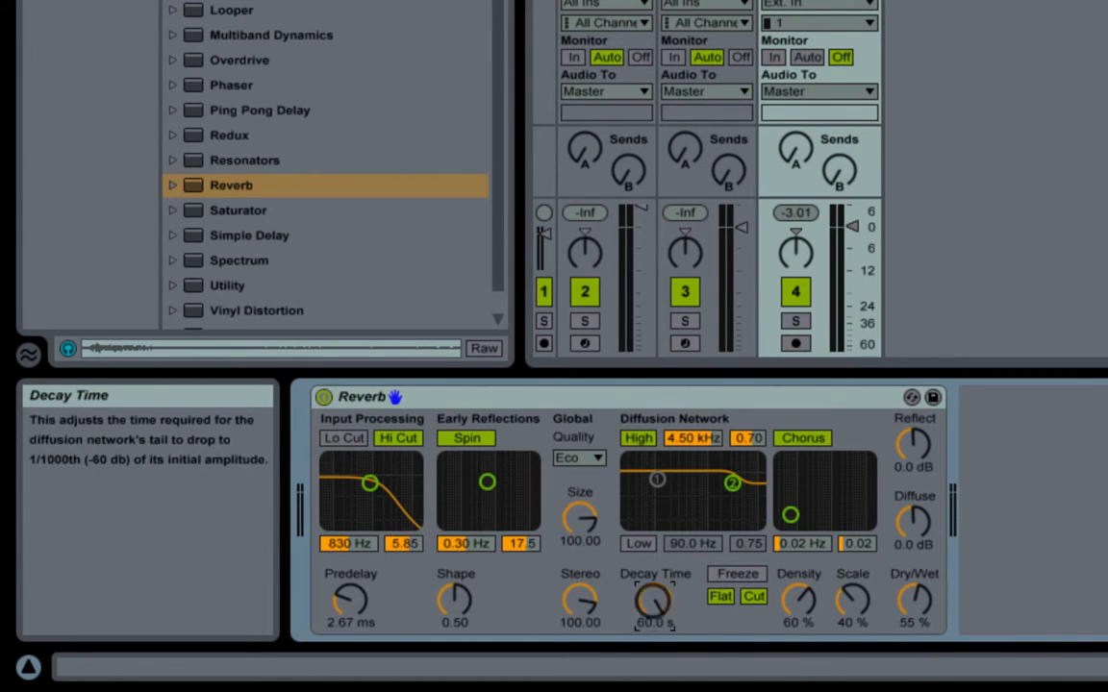
pyautogui.moveTo(654, 600); pyautogui.dragTo(655, 646)
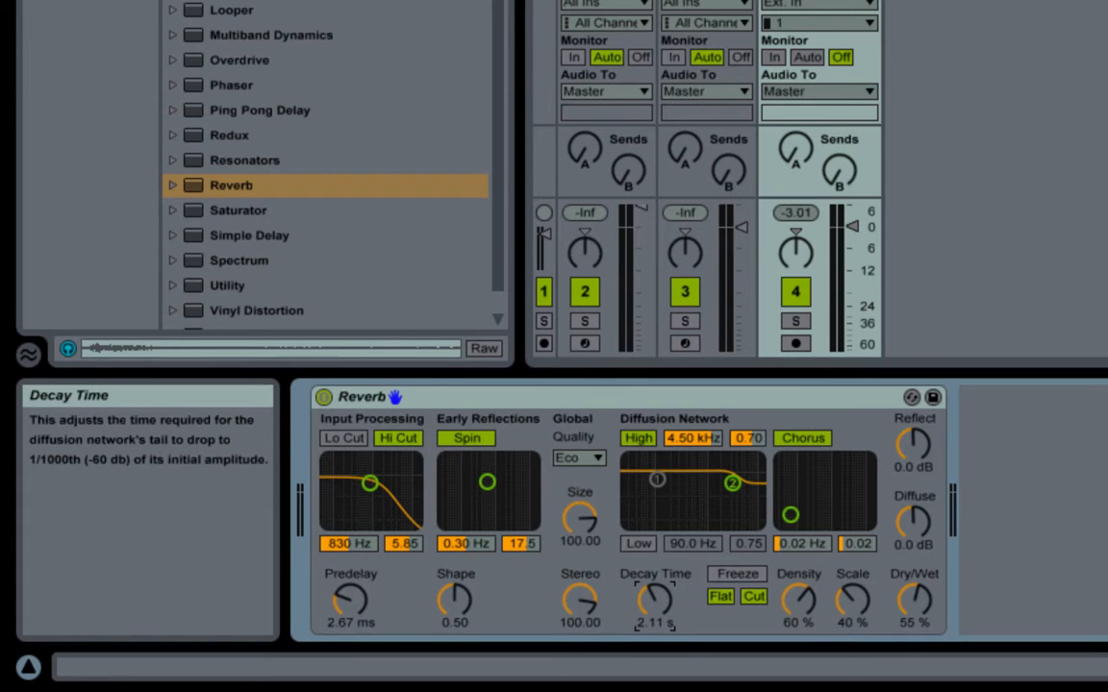
pyautogui.click(920, 603)
pyautogui.click(323, 396)
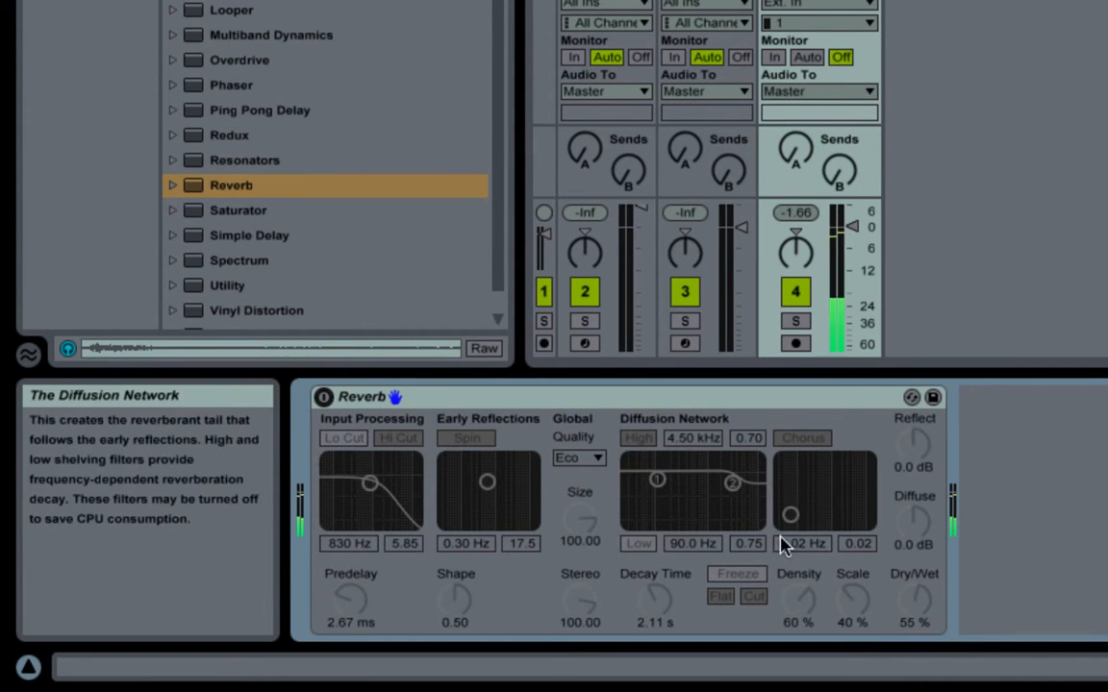
pyautogui.click(323, 397)
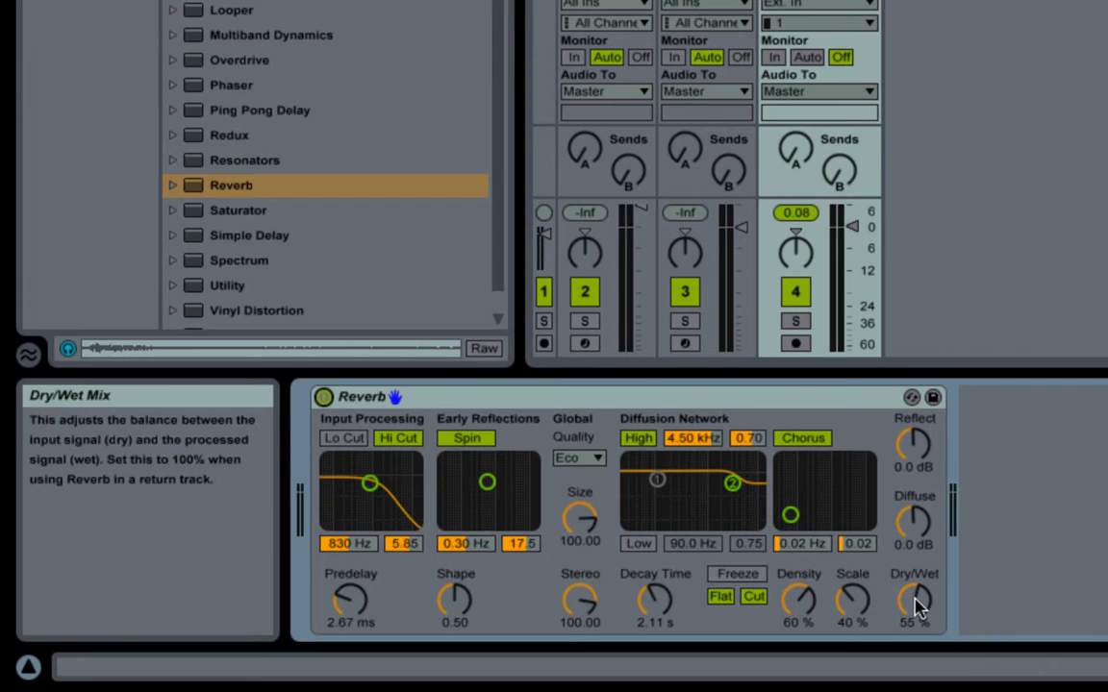
# - Try the Reverb's Dry/Wet at 0% and 100%, and bring it down to 44%
pyautogui.moveTo(915, 603); pyautogui.dragTo(914, 673)
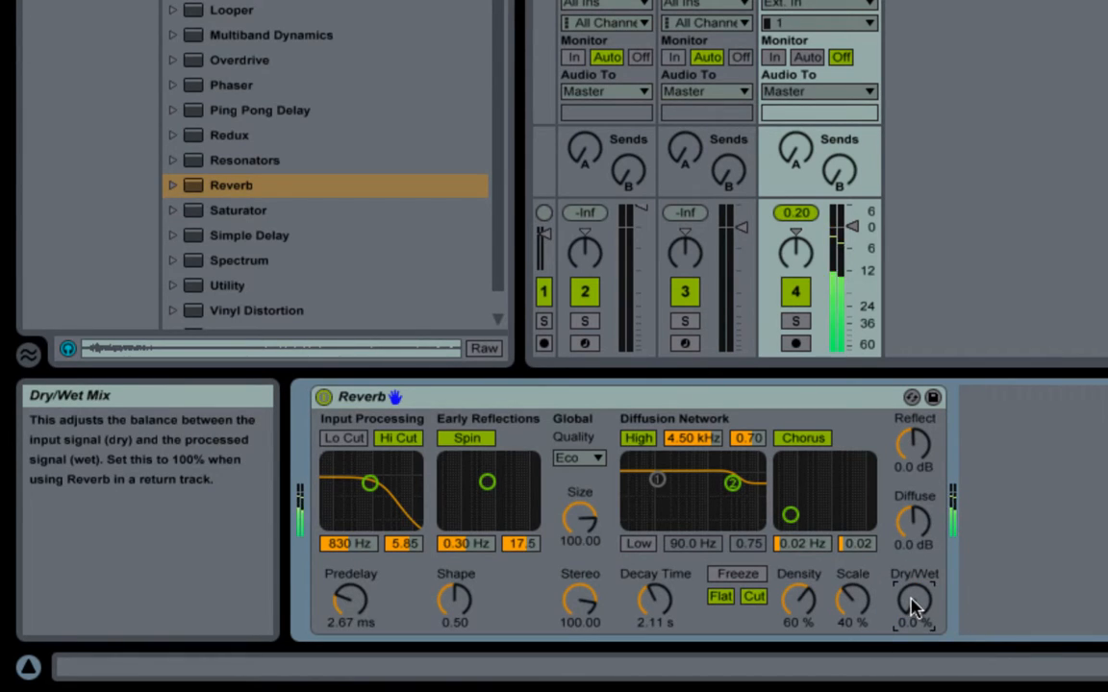
pyautogui.moveTo(912, 604); pyautogui.dragTo(911, 481)
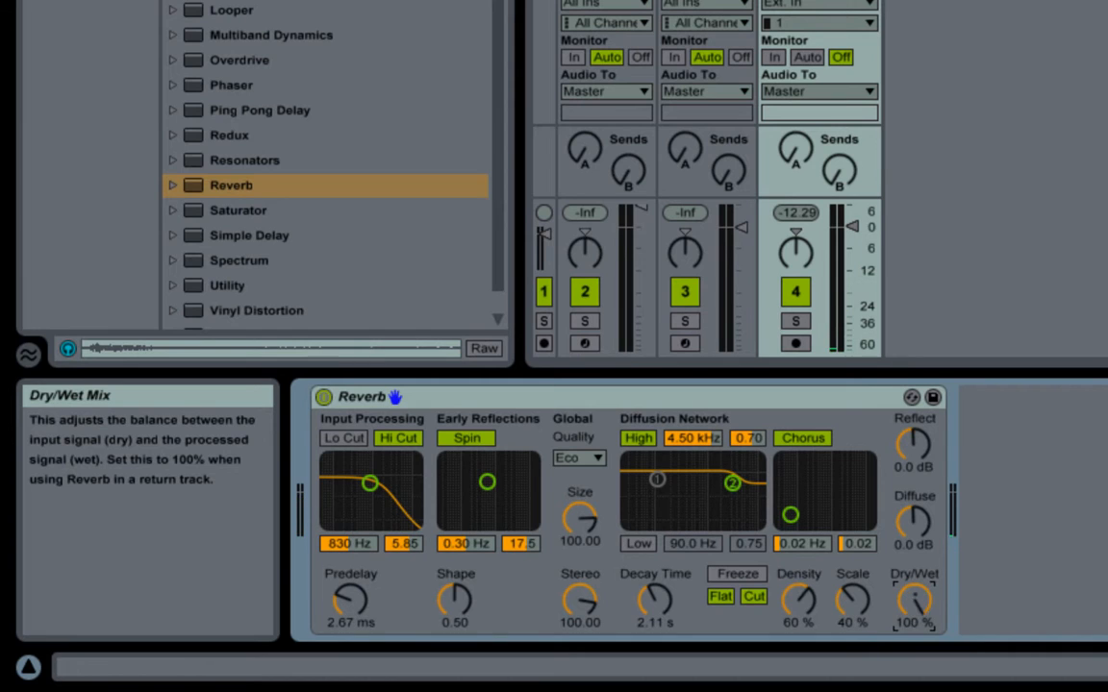
pyautogui.moveTo(913, 606); pyautogui.dragTo(914, 650)
pyautogui.moveTo(914, 594); pyautogui.dragTo(914, 616)
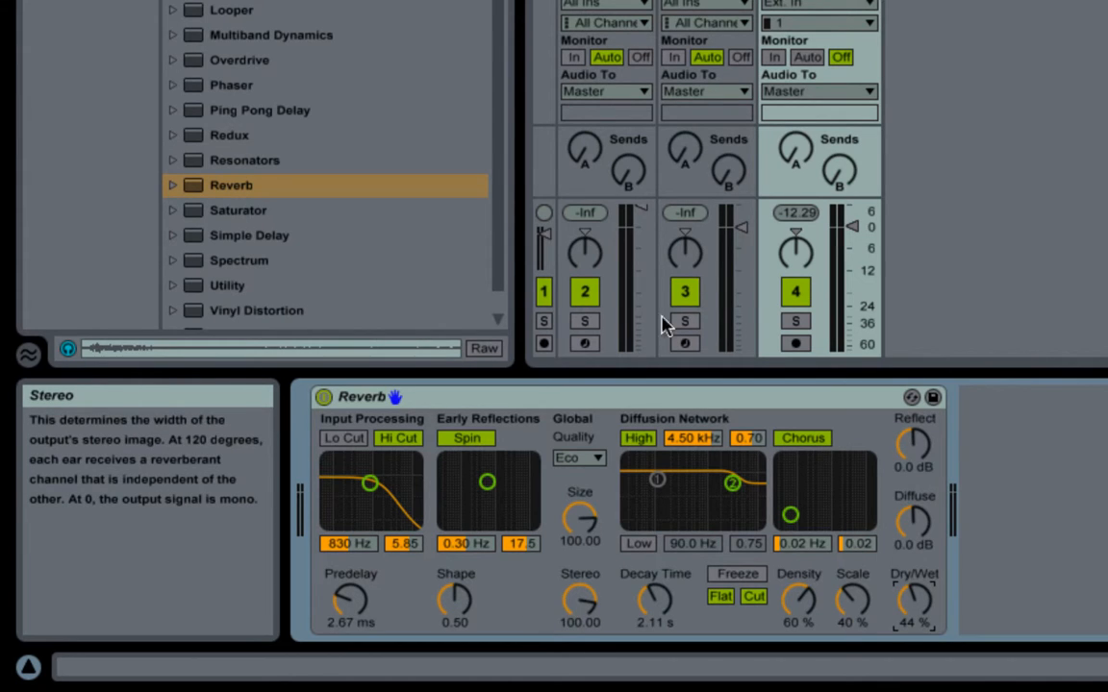
# - Cut the Reverb from the Breakbeat audio track and add a Reverb to the Snare chain of the Drum Rack
pyautogui.rightClick(653, 403)
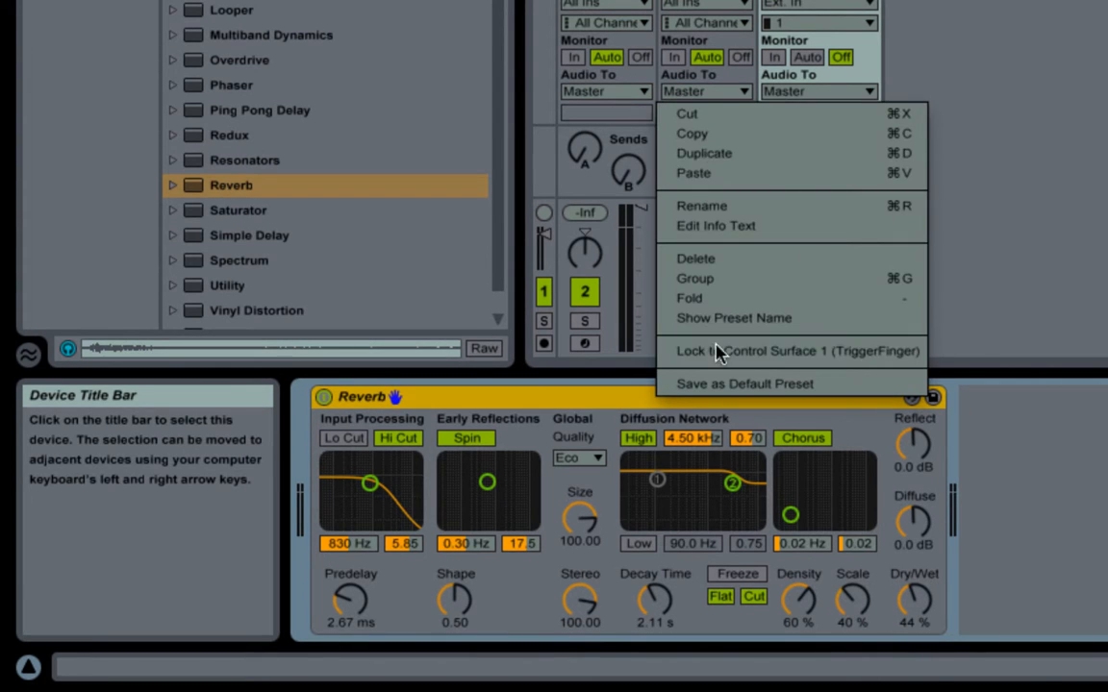
pyautogui.click(788, 115)
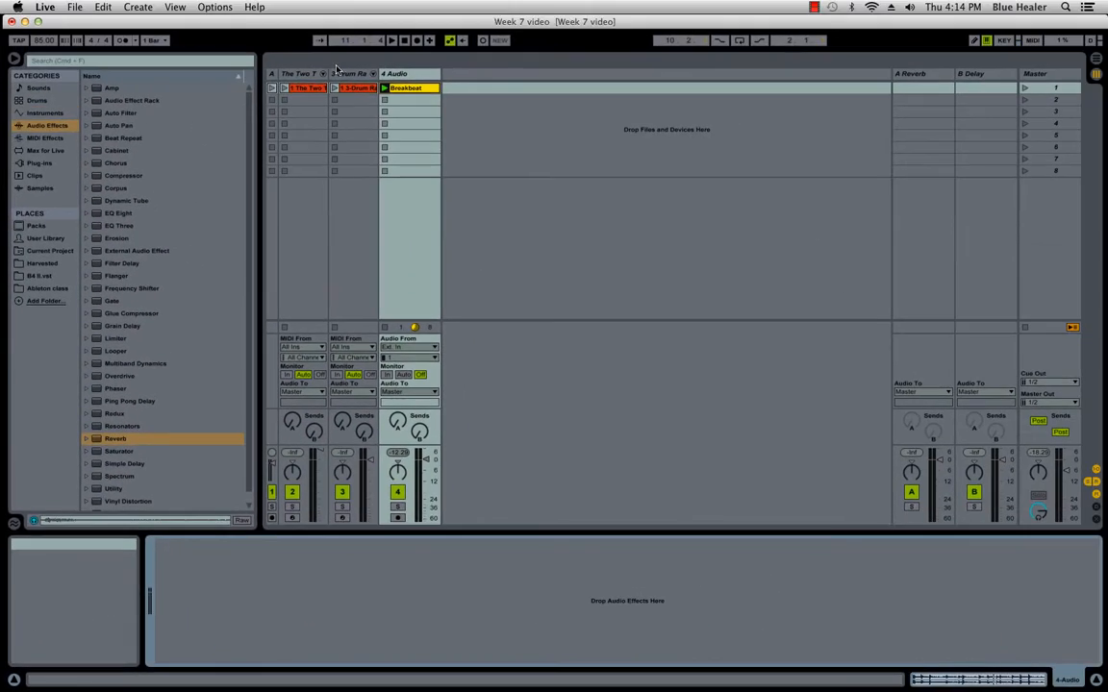
pyautogui.click(343, 74)
pyautogui.moveTo(1043, 680); pyautogui.dragTo(1023, 678)
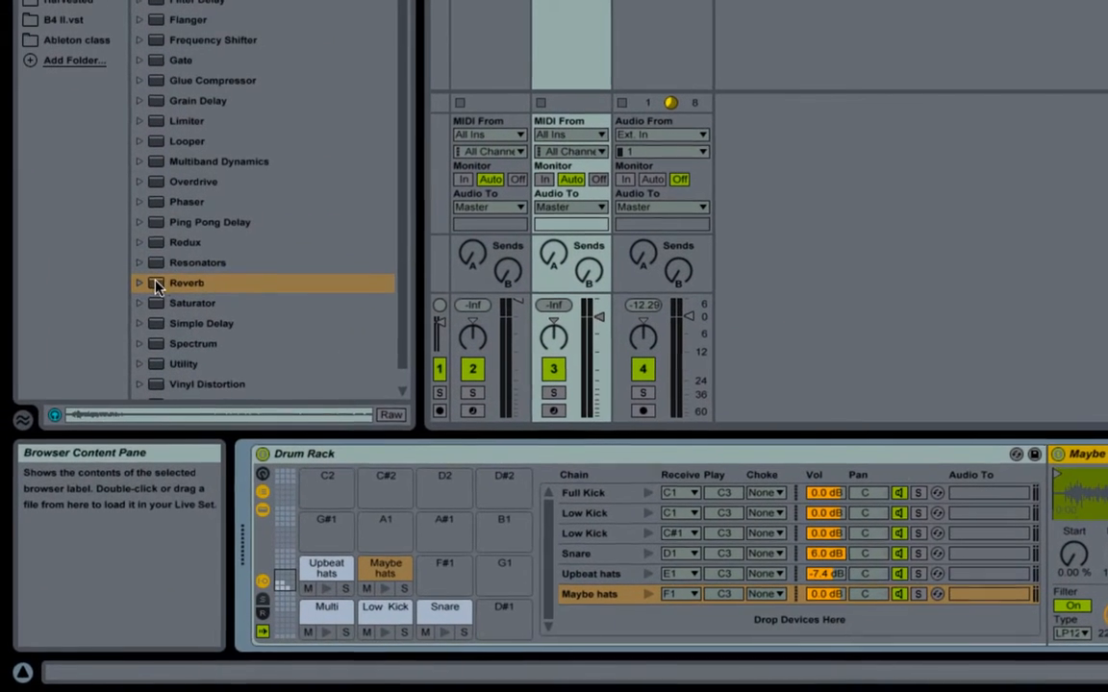
pyautogui.moveTo(98, 439); pyautogui.dragTo(393, 623)
pyautogui.moveTo(639, 589); pyautogui.dragTo(606, 554)
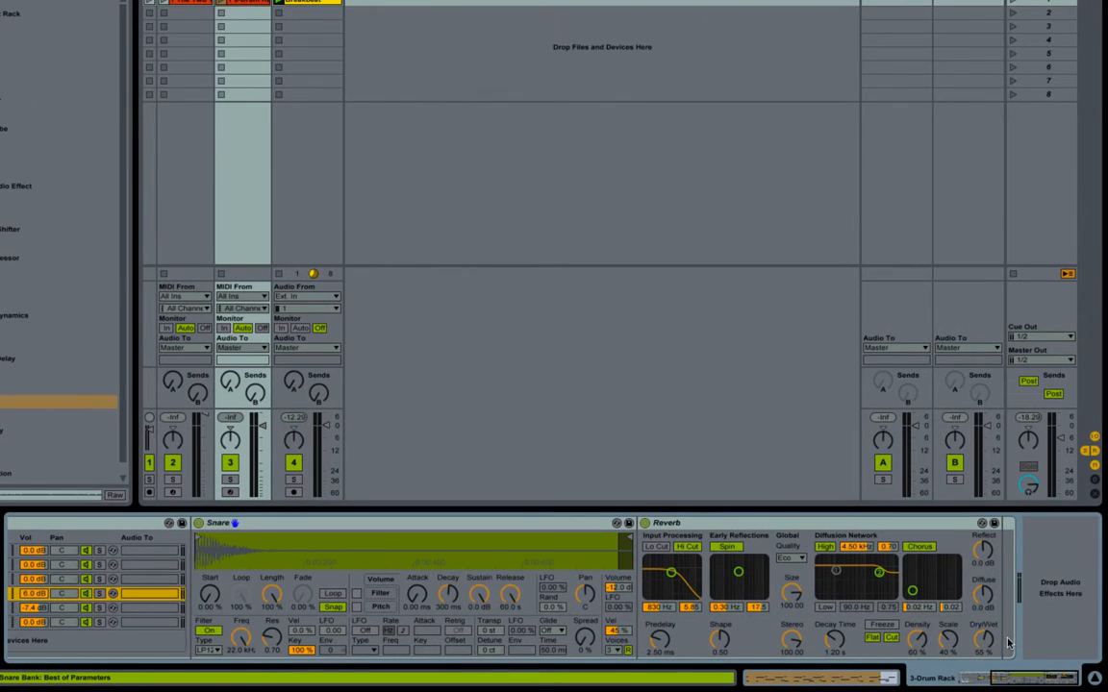
# - Set the snare Reverb's Dry/Wet to 38% and Decay Time to 2.89 s with Hi Cut off, and play the Drum Rack clip
pyautogui.click(979, 639)
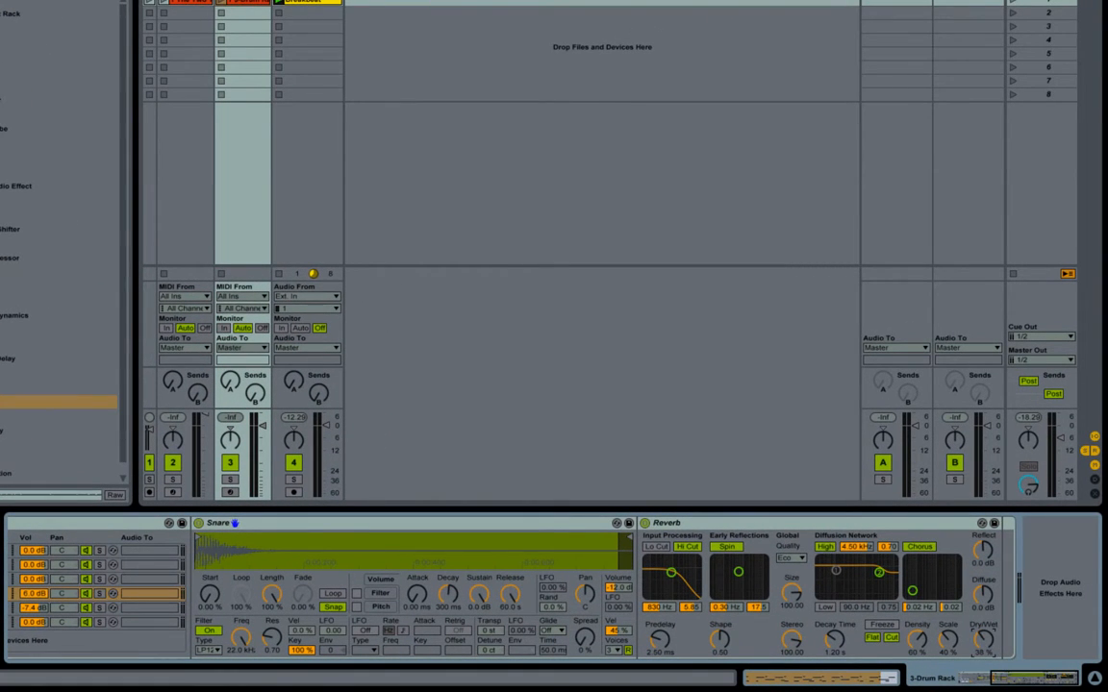
pyautogui.moveTo(825, 637); pyautogui.dragTo(833, 638)
pyautogui.click(688, 547)
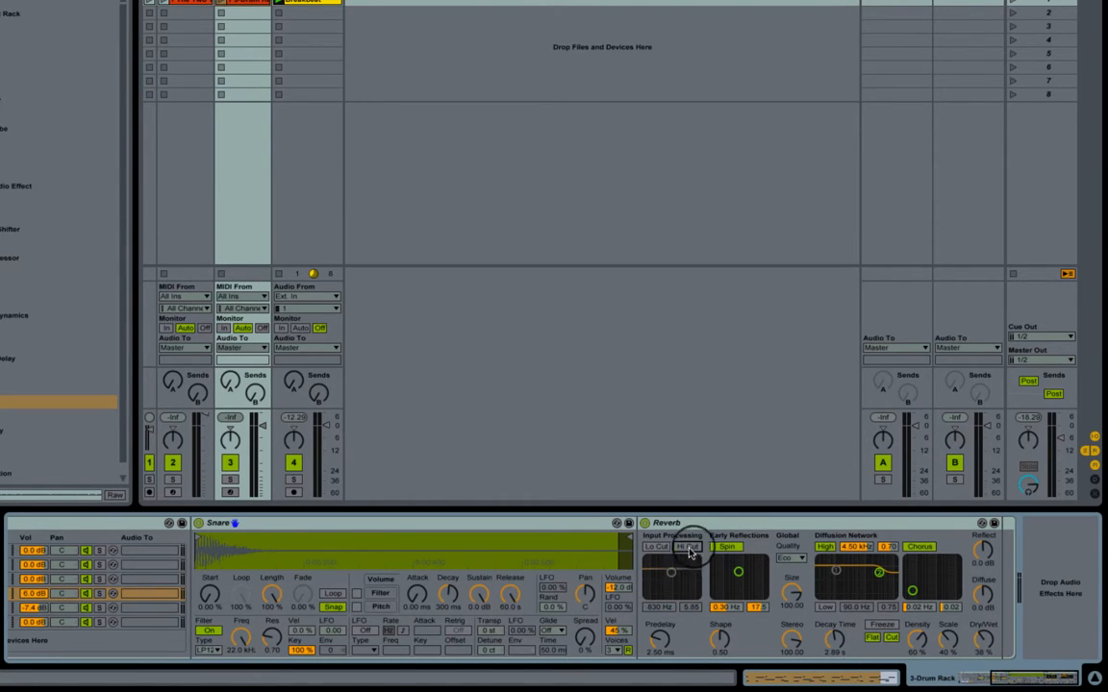
pyautogui.click(282, 17)
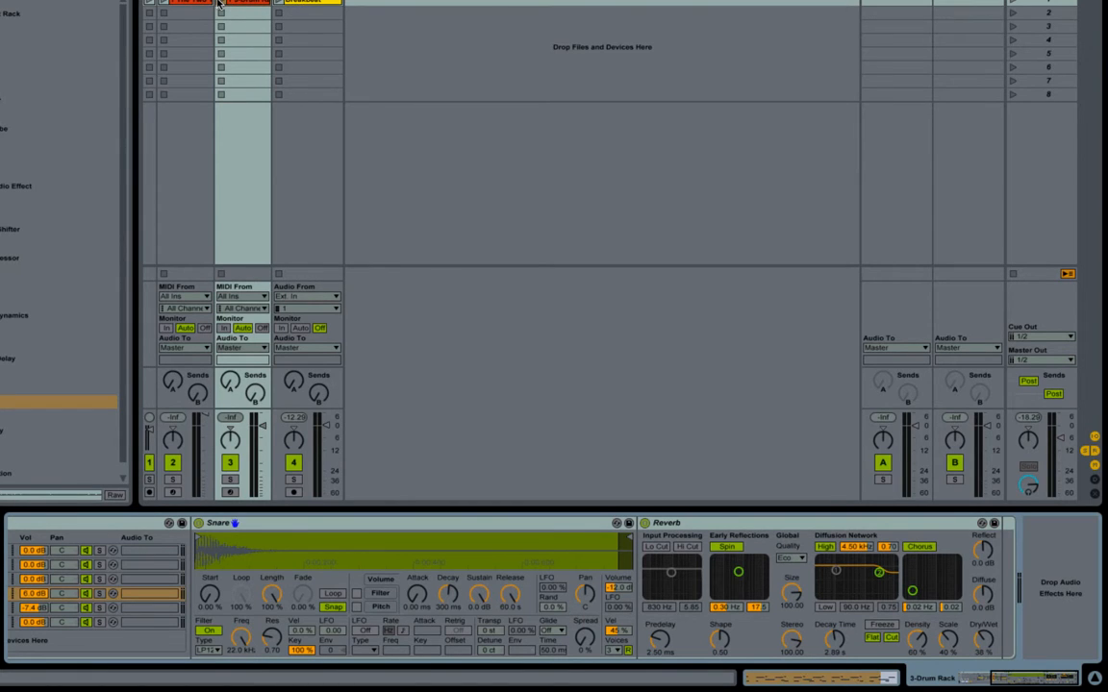
pyautogui.click(220, 4)
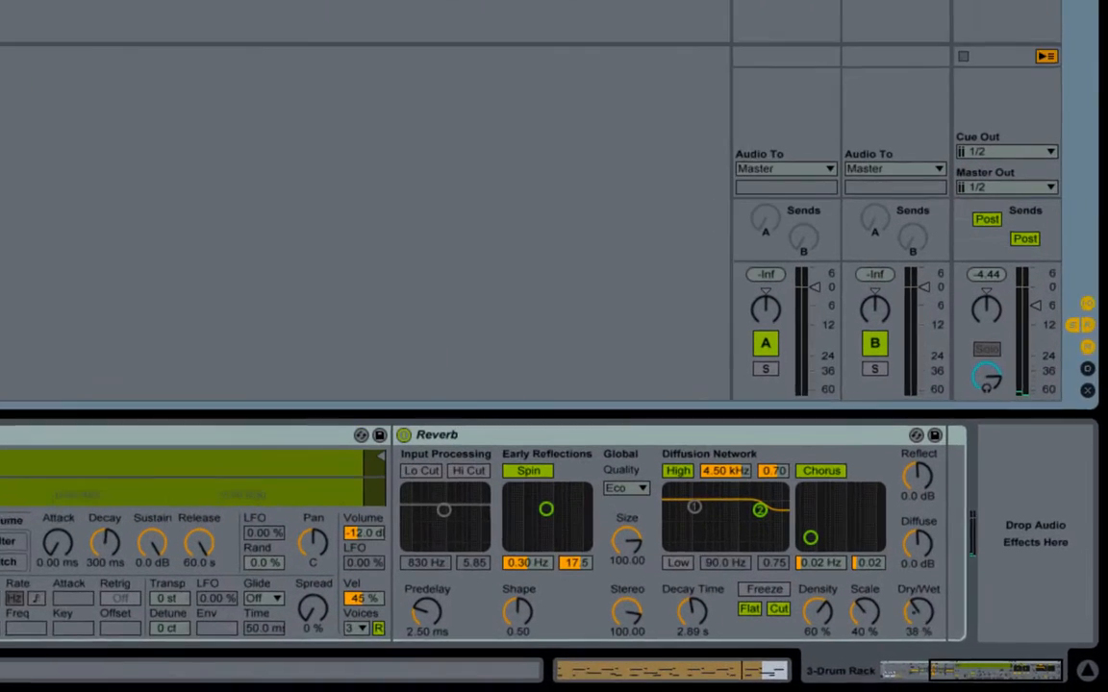
# - Lower the snare Reverb's Dry/Wet to 5.6%, bypass the device, and delete it from the Snare chain
pyautogui.moveTo(918, 612); pyautogui.dragTo(896, 606)
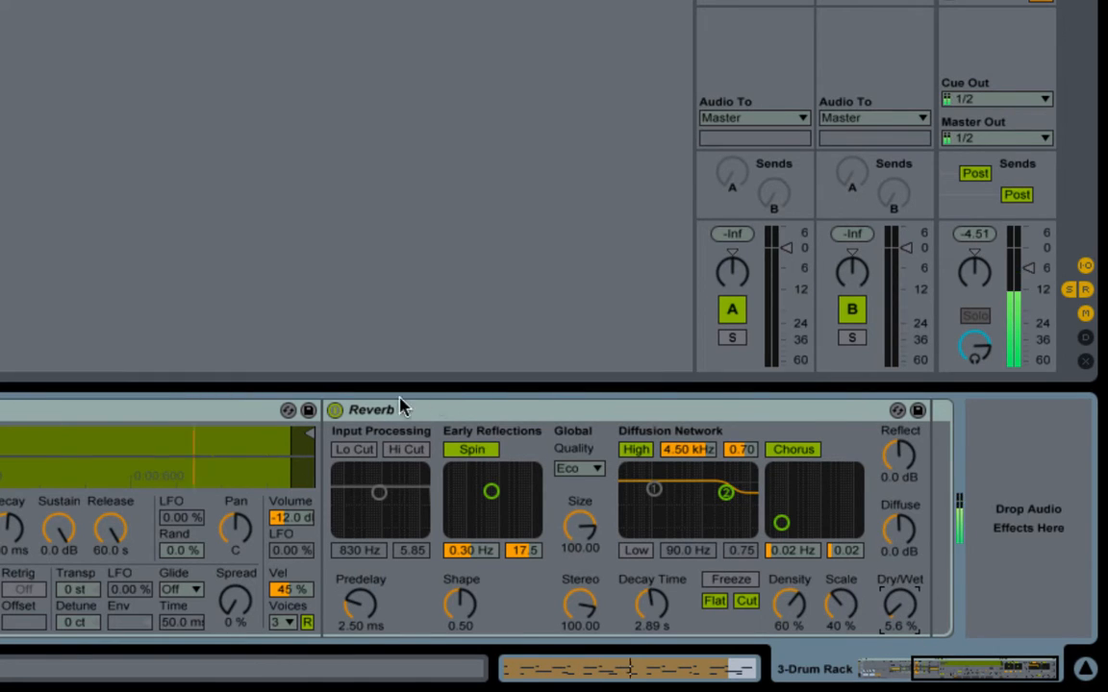
pyautogui.click(336, 410)
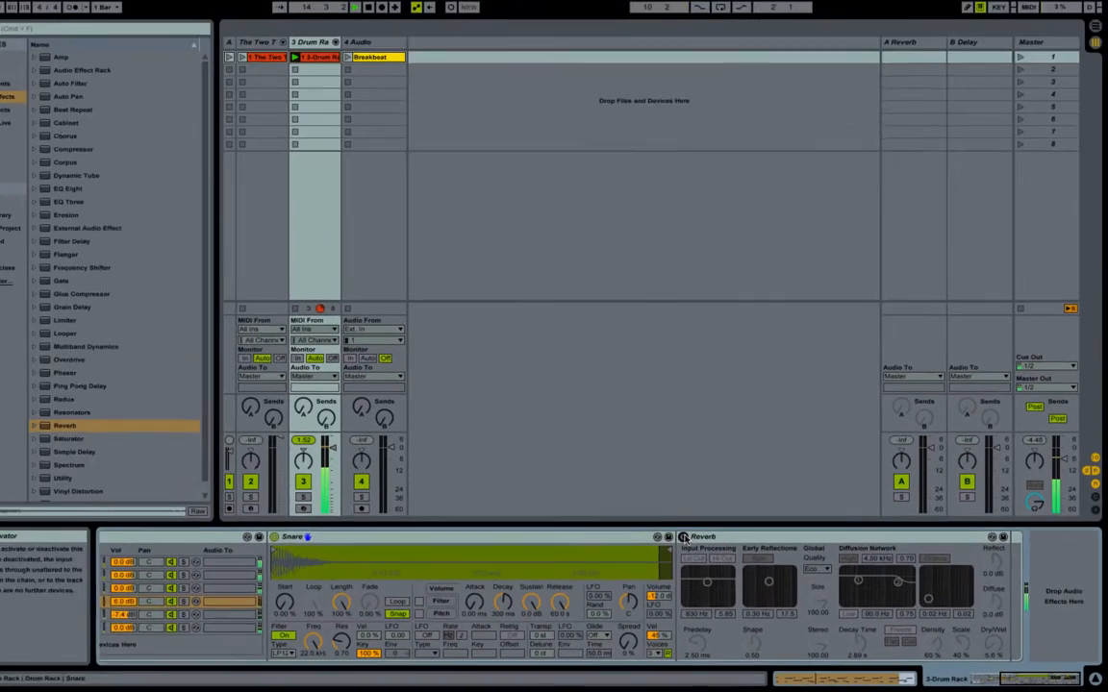
pyautogui.press('Delete')
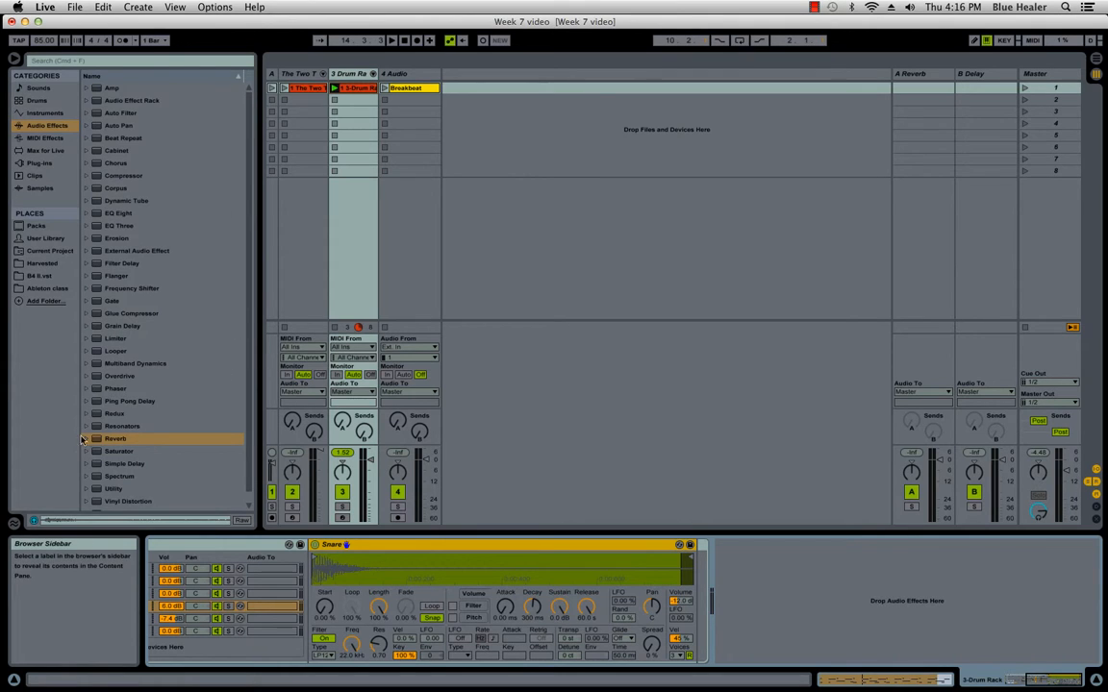
# - Add a Reverb after the whole Drum Rack and audition the track with Dry/Wet at 35% and 15%
pyautogui.moveTo(141, 439); pyautogui.dragTo(847, 580)
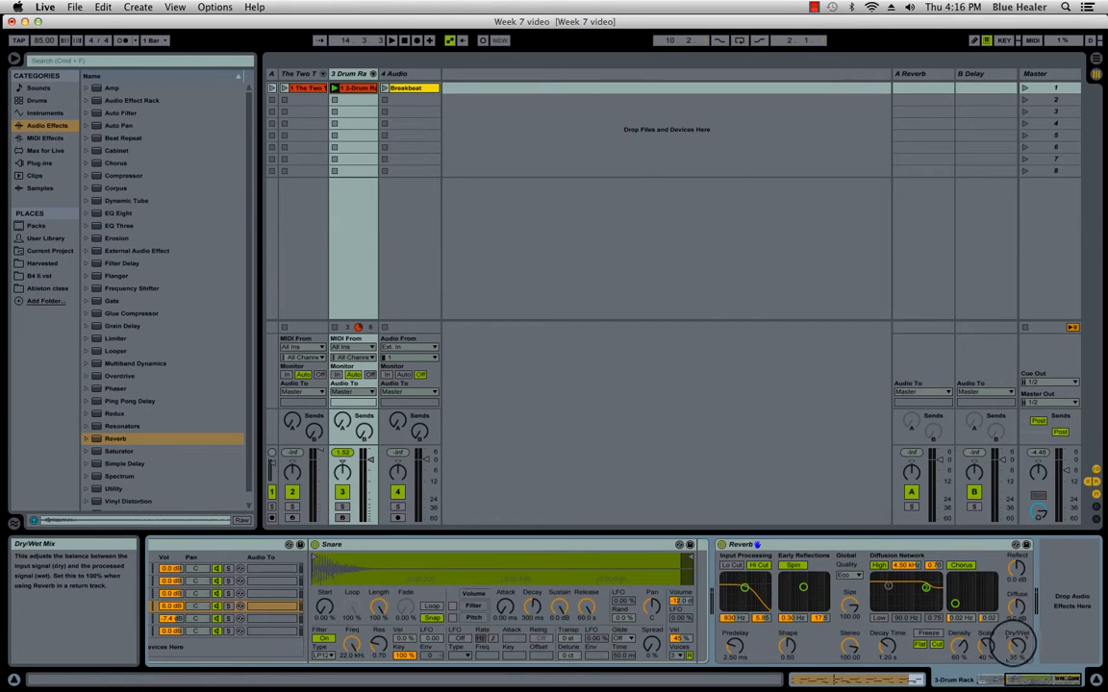
pyautogui.press('space')
pyautogui.moveTo(1018, 648); pyautogui.dragTo(1019, 668)
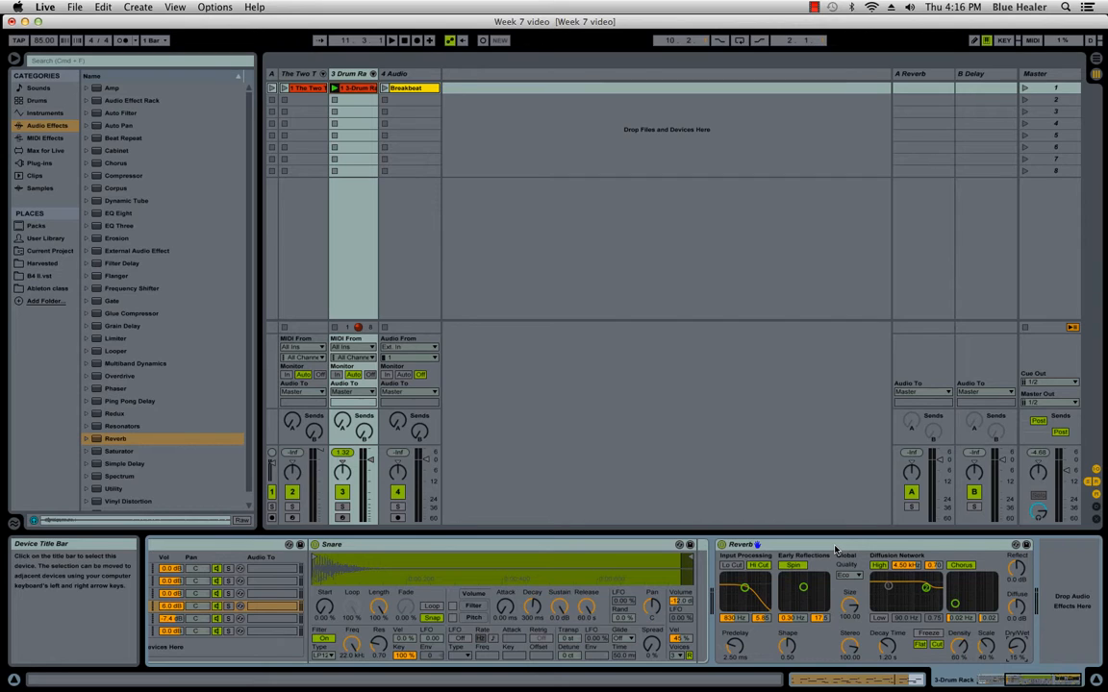
# - Delete the Reverb following the Drum Rack and stop the drum track's clip
pyautogui.rightClick(835, 550)
pyautogui.click(880, 402)
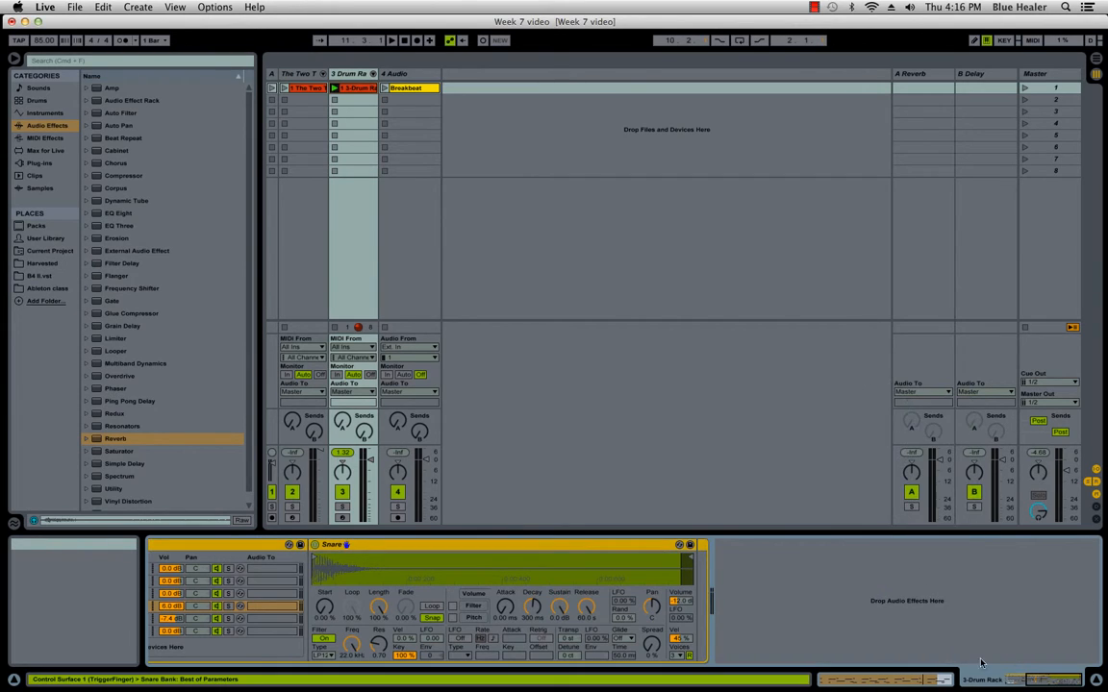
pyautogui.click(1028, 681)
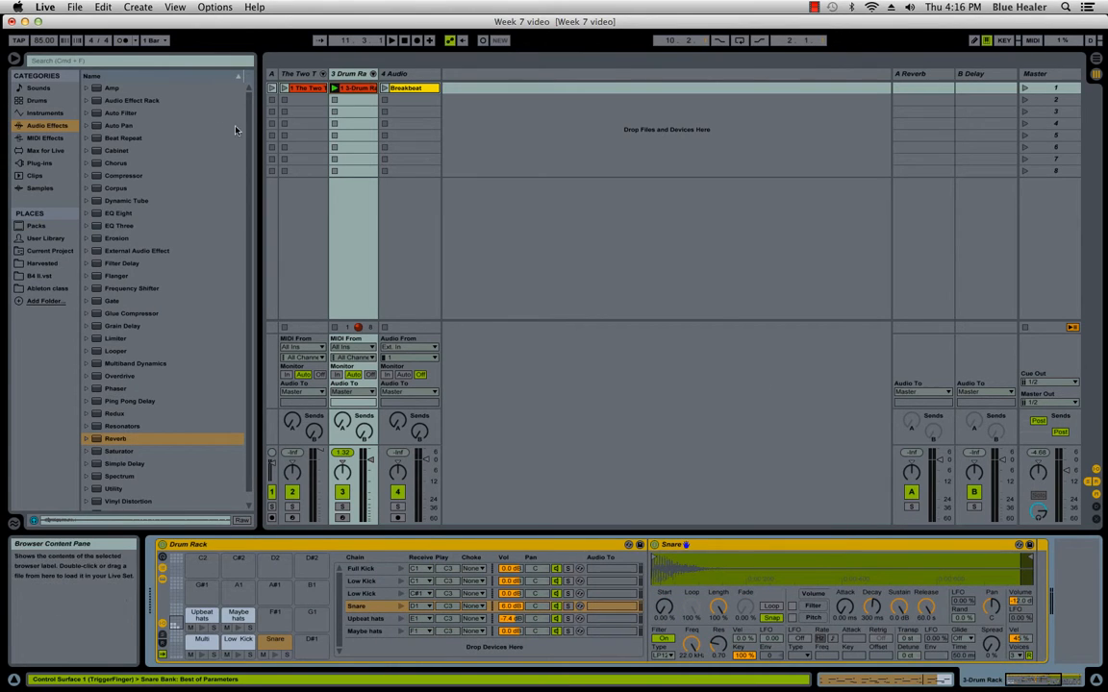
pyautogui.click(304, 89)
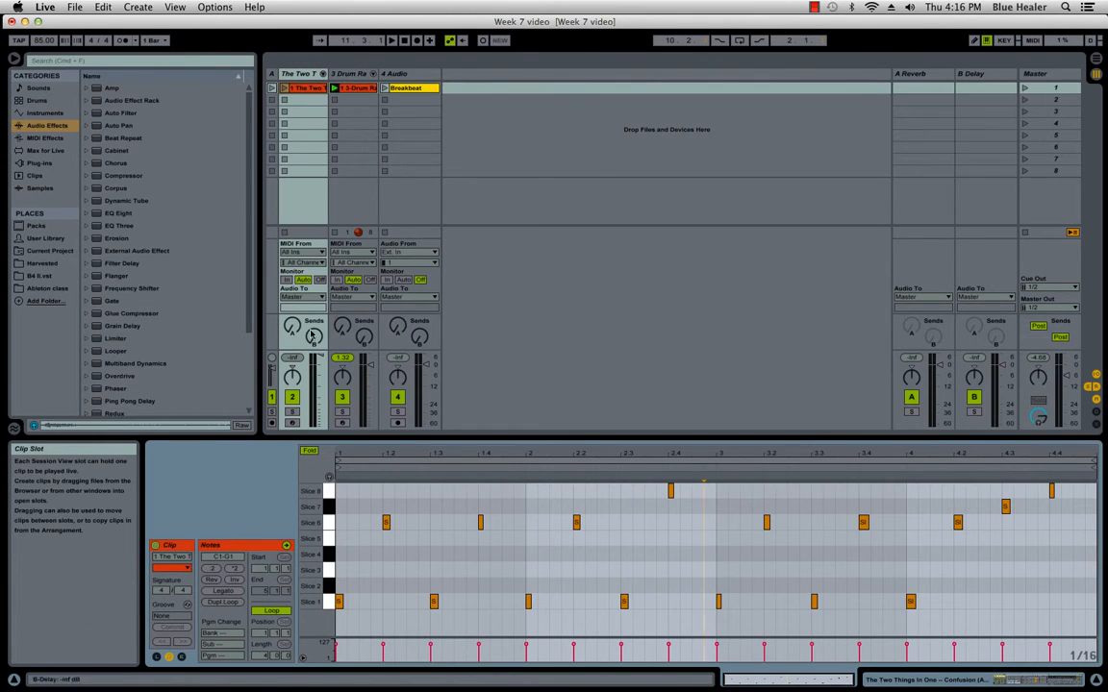
pyautogui.click(334, 232)
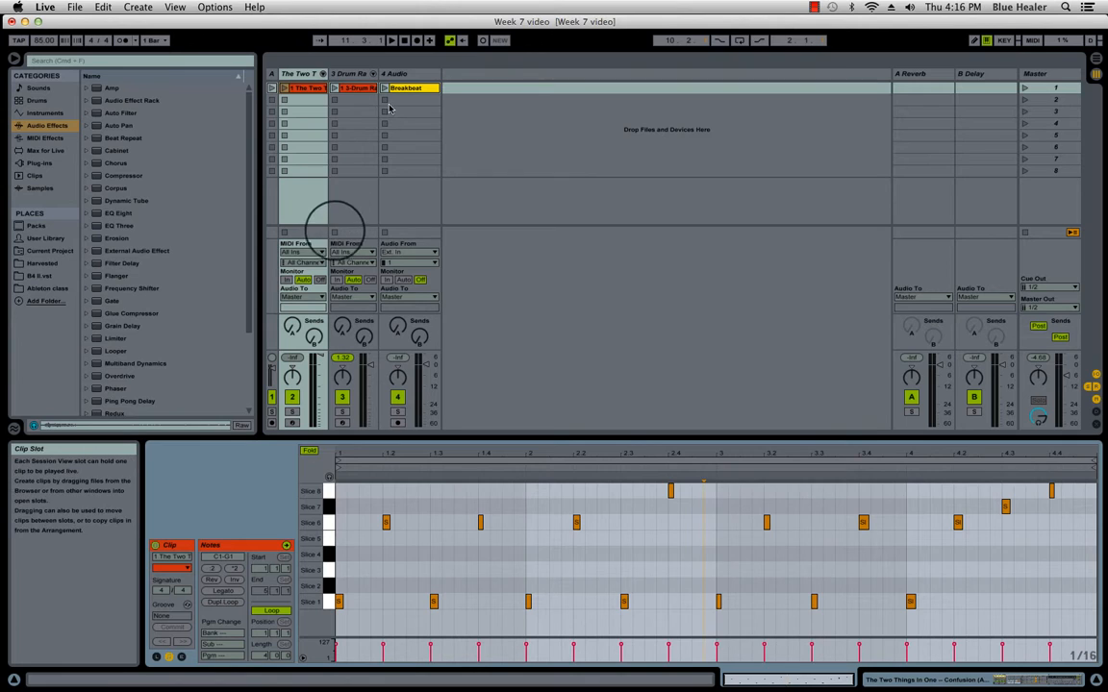
# - Add an EQ Eight to the Breakbeat audio track
pyautogui.click(400, 88)
pyautogui.click(404, 74)
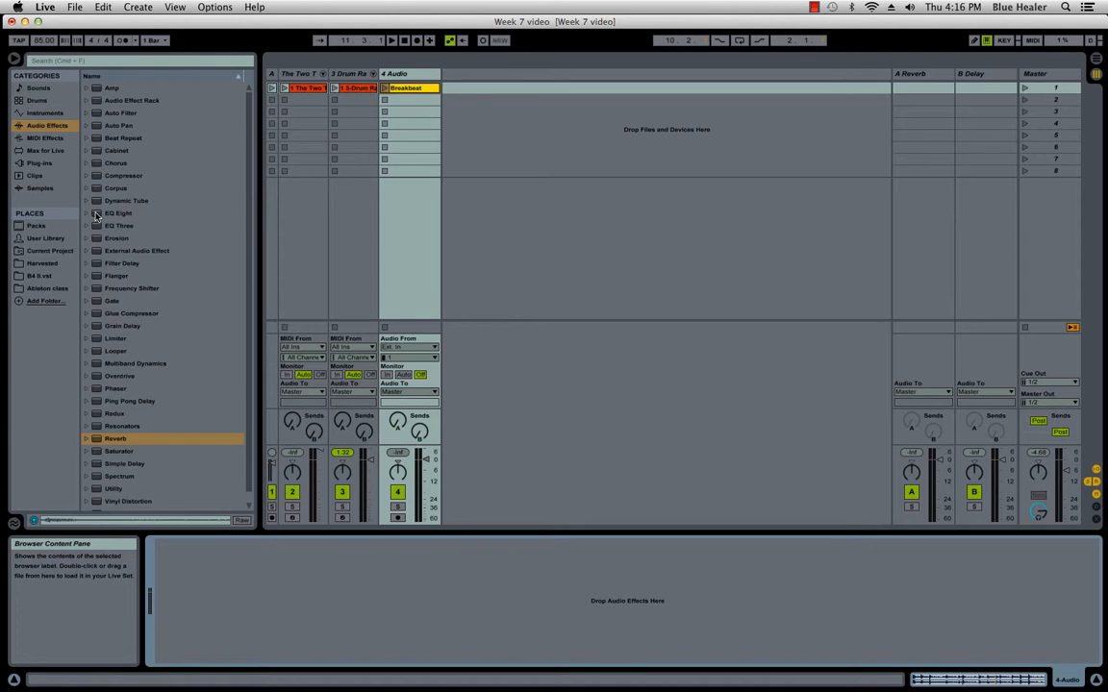
pyautogui.moveTo(96, 215); pyautogui.dragTo(367, 592)
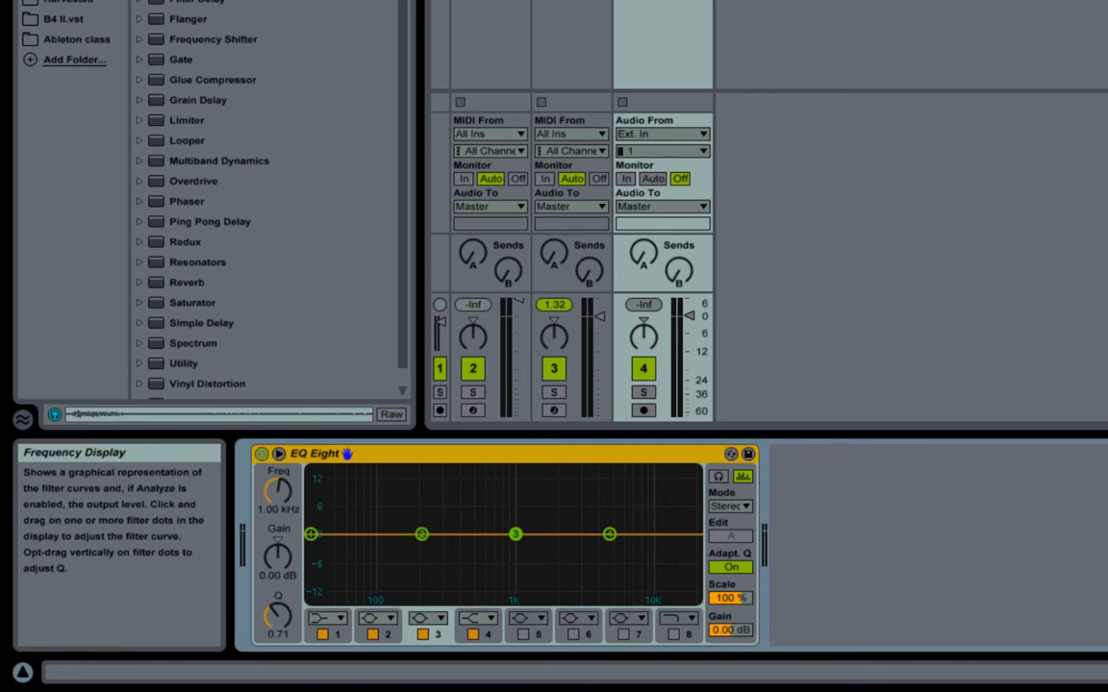
# - Select EQ Eight's filters 1 and 4 in turn, and play the Breakbeat clip to view its spectrum
pyautogui.click(310, 533)
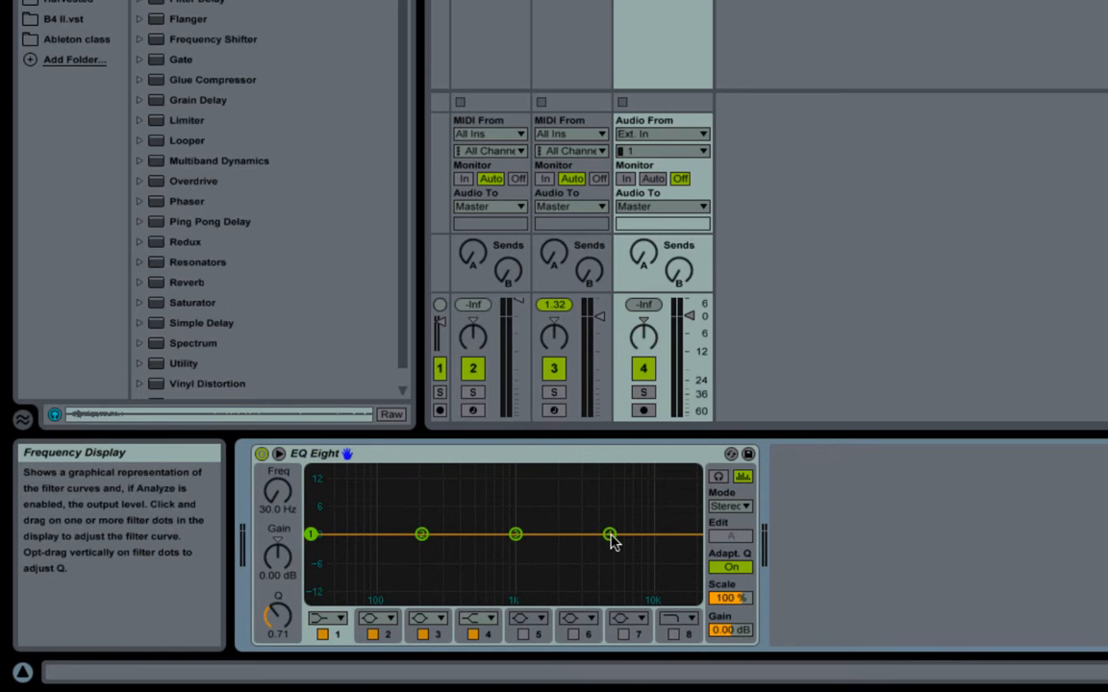
pyautogui.click(610, 534)
pyautogui.click(310, 533)
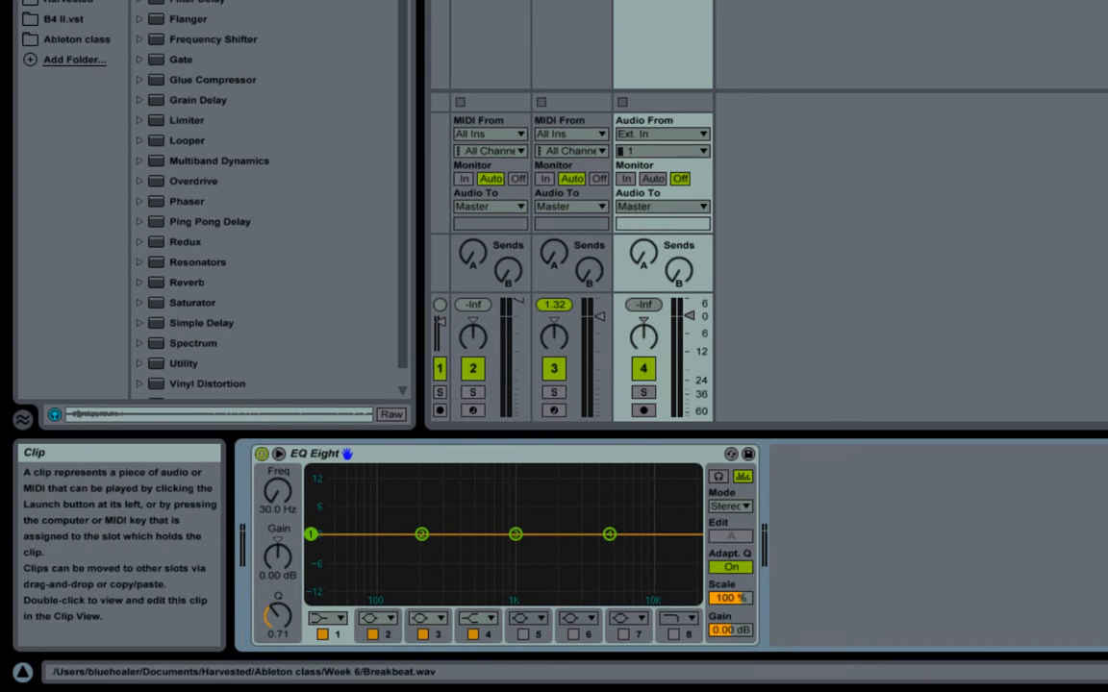
pyautogui.click(622, 2)
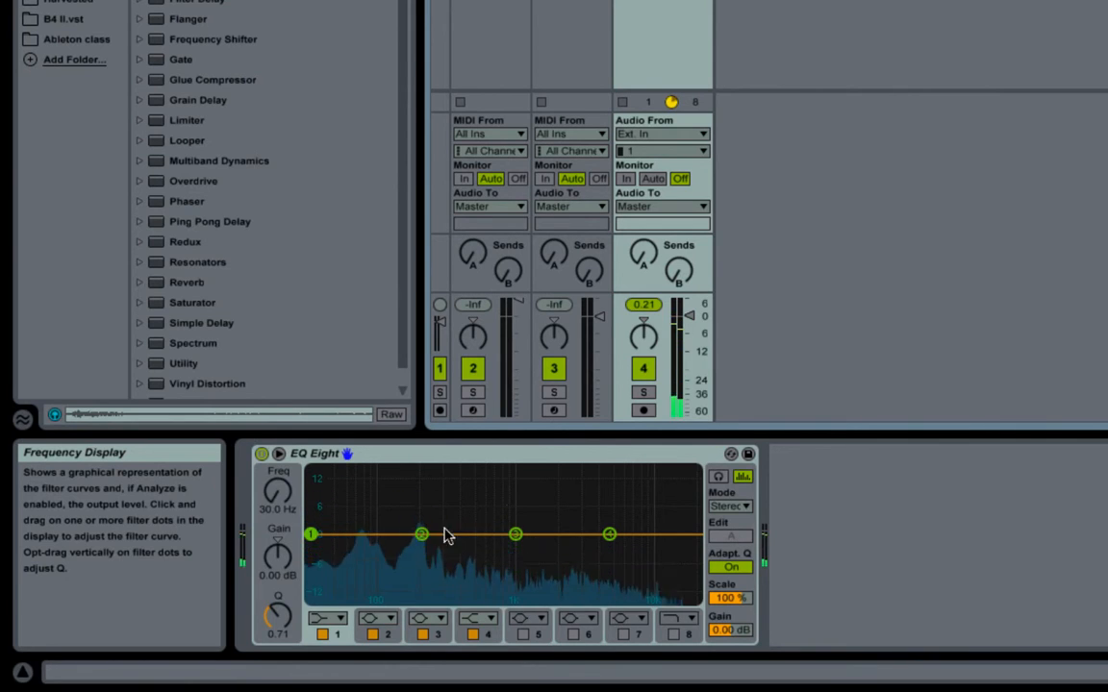
# - Try boosting filter 2 by 7.56 dB at 250 Hz and 9.55 dB at 69.5 Hz, and bring it to 0.37 dB at 120 Hz
pyautogui.moveTo(423, 533); pyautogui.dragTo(433, 501)
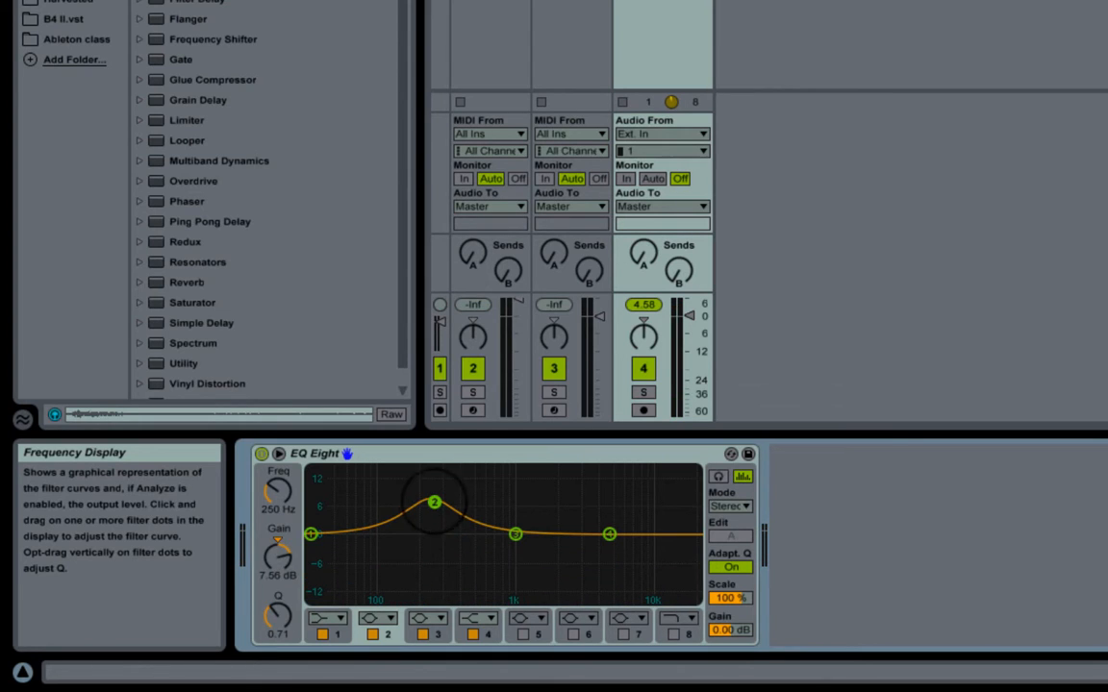
pyautogui.moveTo(434, 502); pyautogui.dragTo(359, 494)
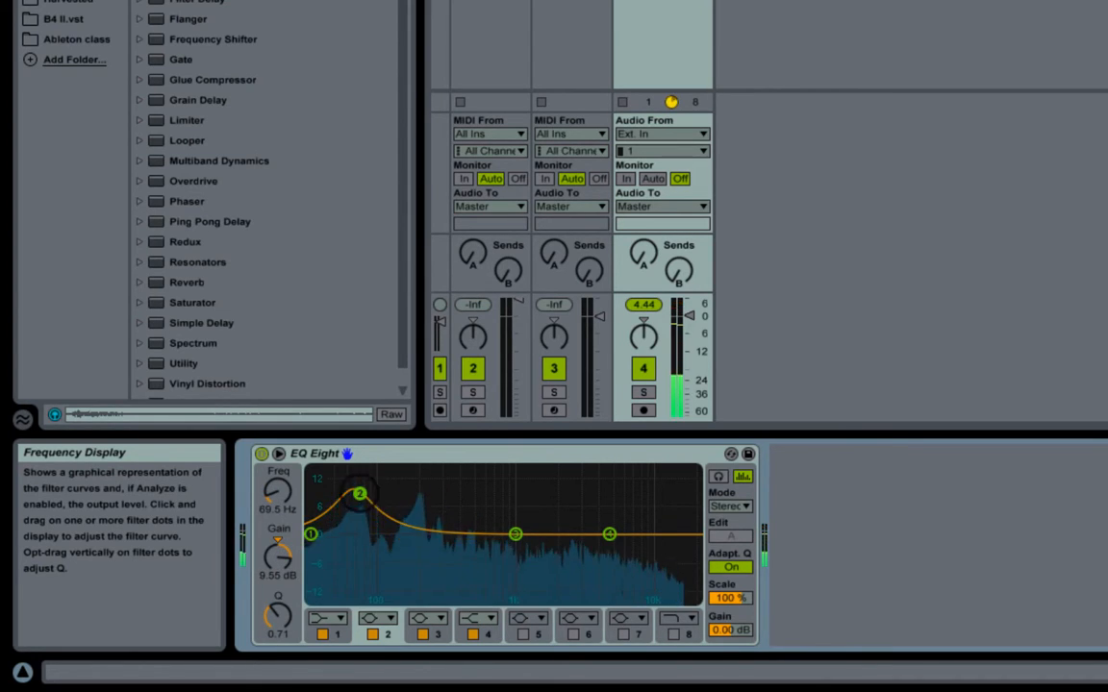
pyautogui.moveTo(359, 494); pyautogui.dragTo(390, 535)
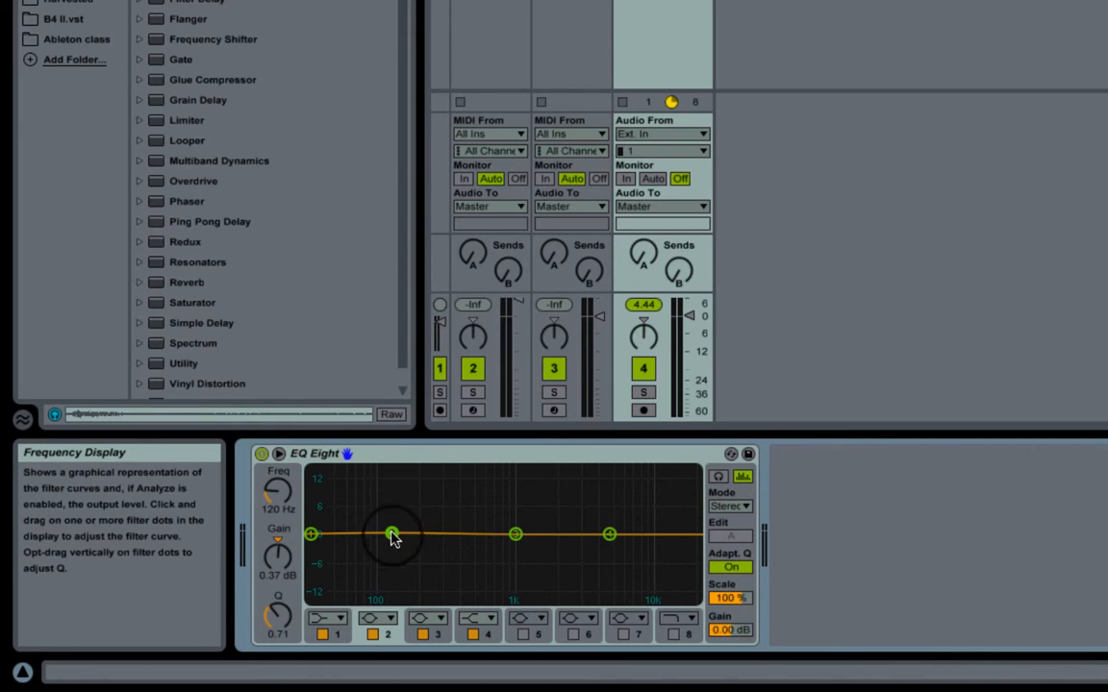
# - Select EQ Eight's filter 3 and enable filters 5, 6, 7 and 8
pyautogui.click(516, 535)
pyautogui.click(523, 634)
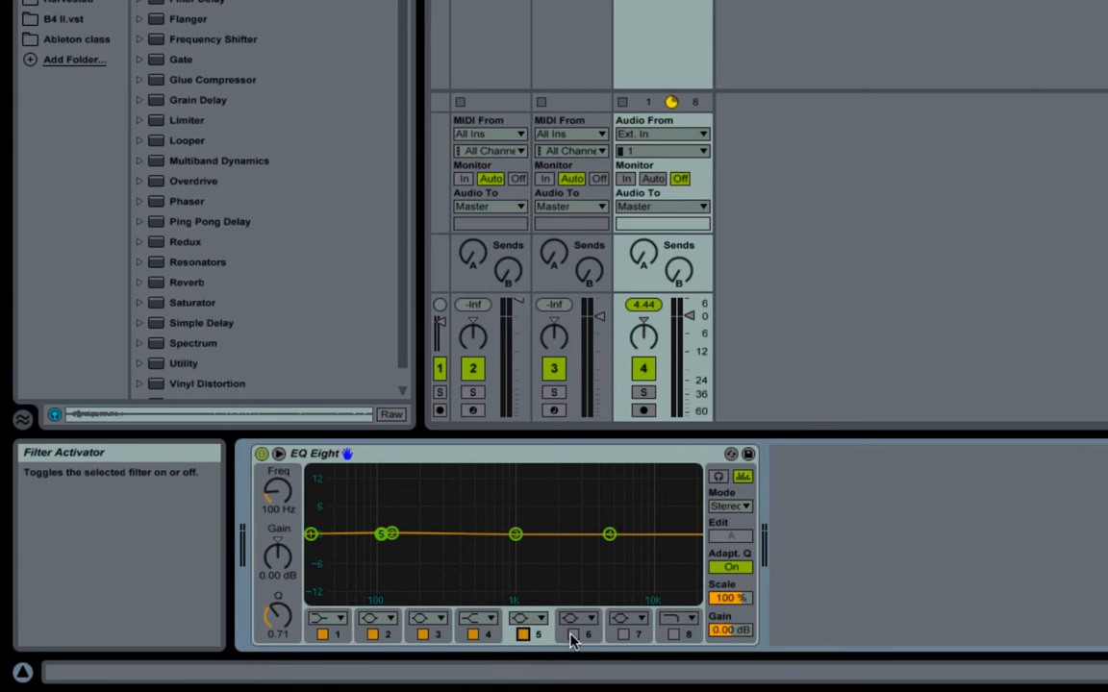
pyautogui.click(573, 634)
pyautogui.click(623, 635)
pyautogui.click(674, 634)
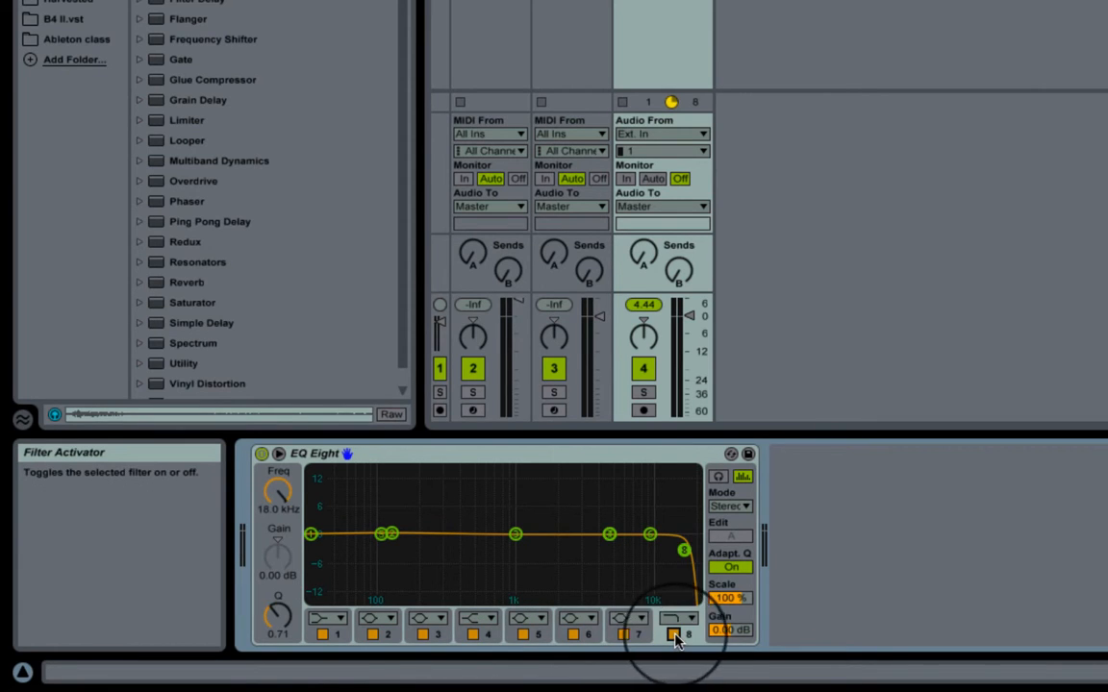
# - Disable filters 8, 7, 6 and 5, and toggle filter 4 off and on again
pyautogui.click(674, 635)
pyautogui.click(623, 634)
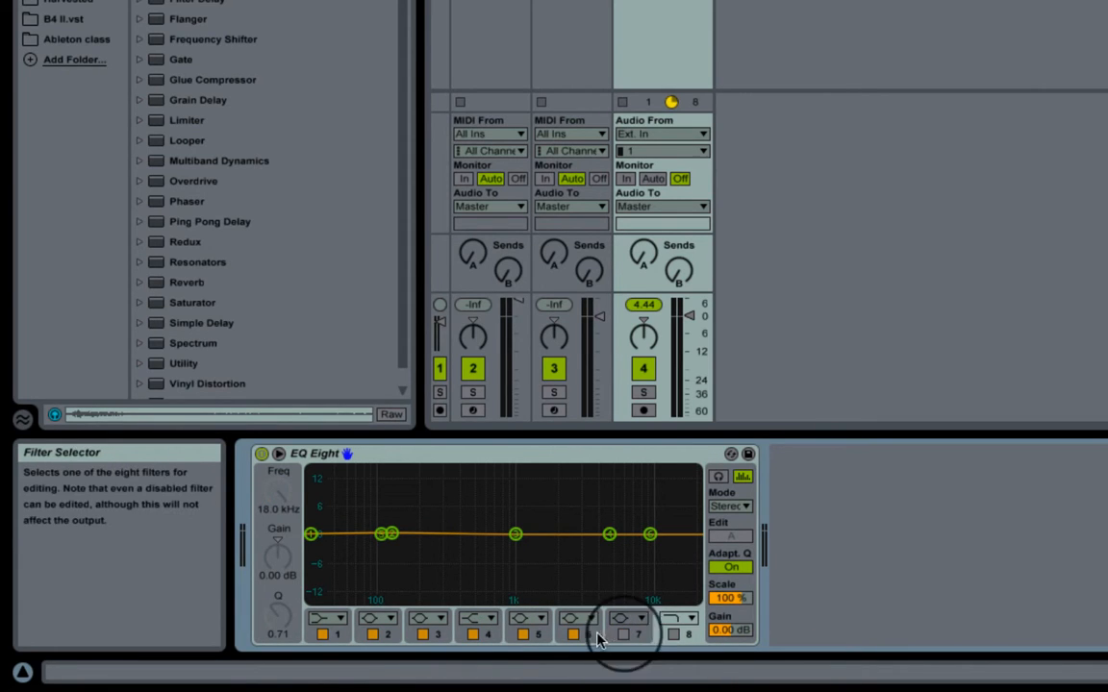
pyautogui.click(573, 635)
pyautogui.click(522, 634)
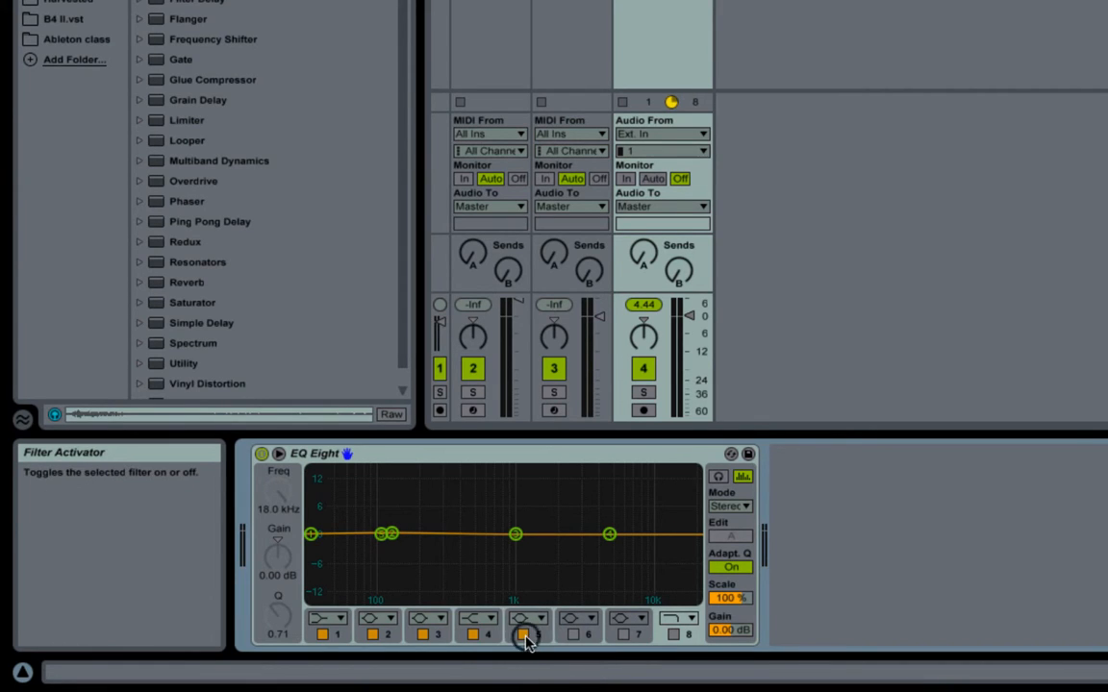
pyautogui.click(472, 634)
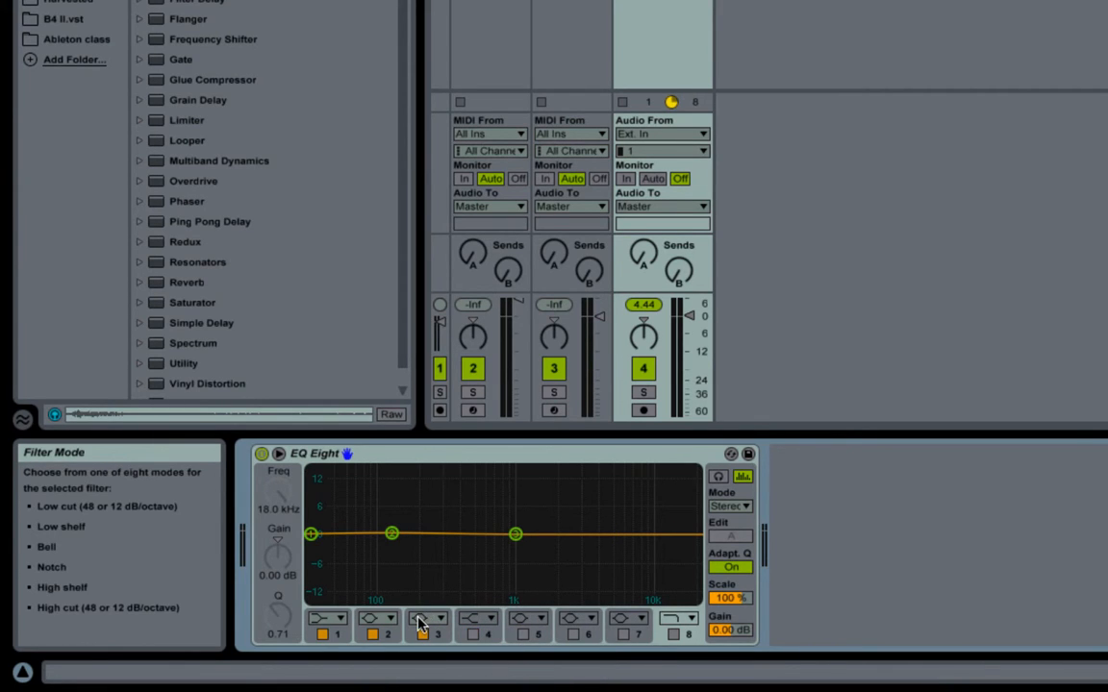
pyautogui.click(472, 634)
# - Set EQ Eight's filter 1 to the 12 dB/octave low cut and move it to 335 Hz
pyautogui.click(441, 619)
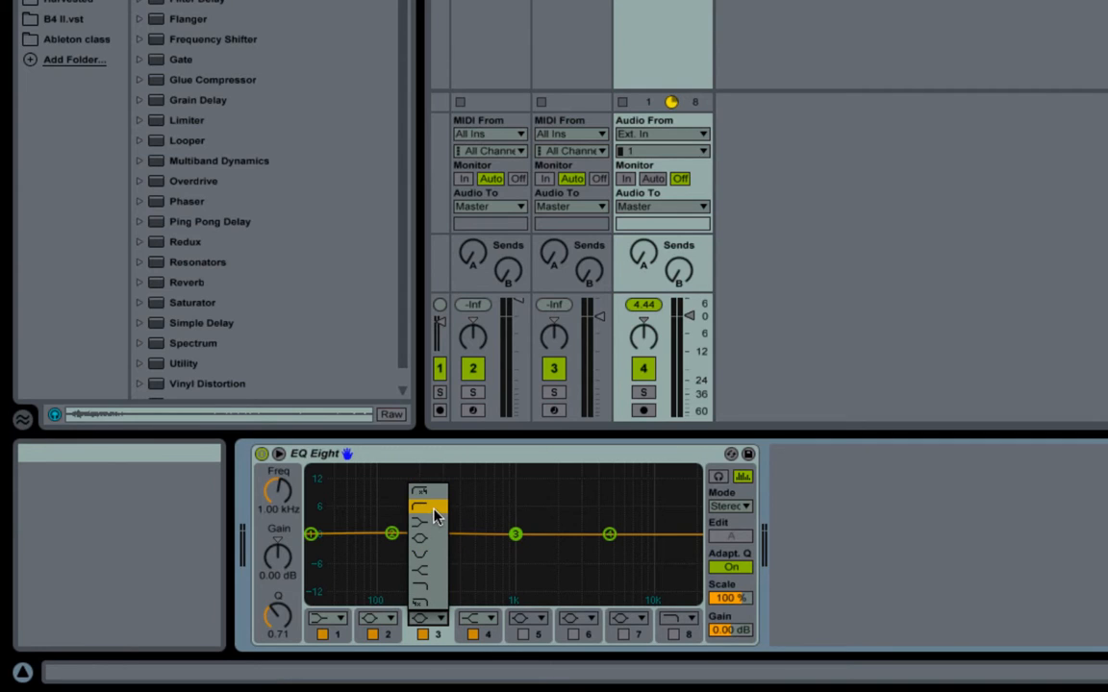
pyautogui.click(375, 535)
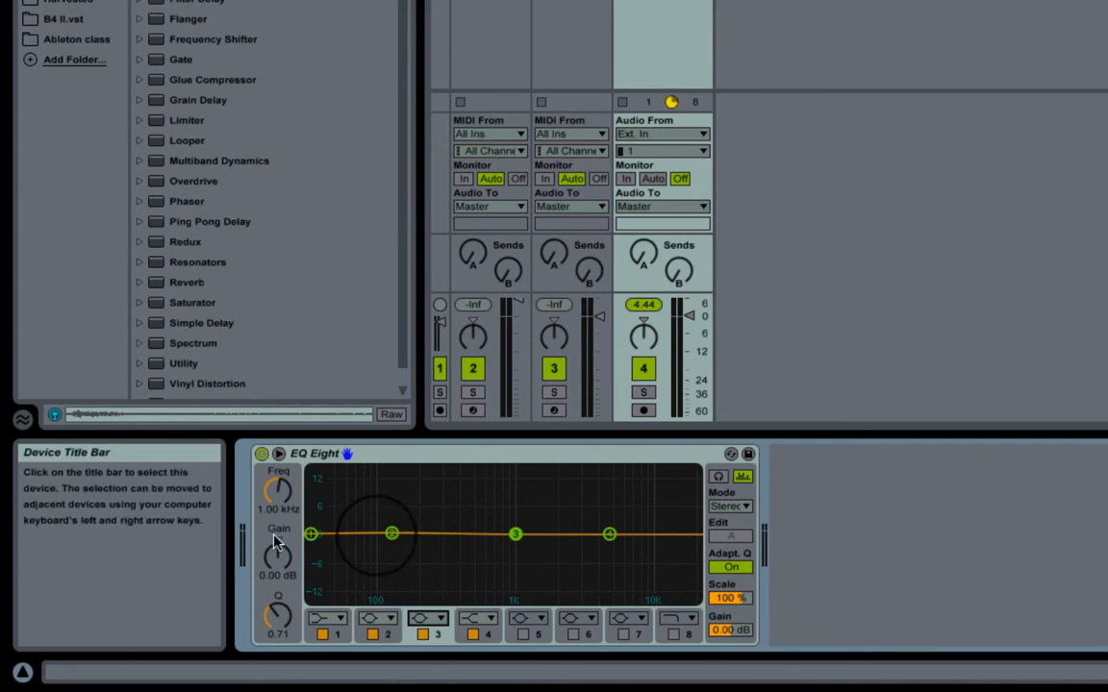
pyautogui.click(309, 534)
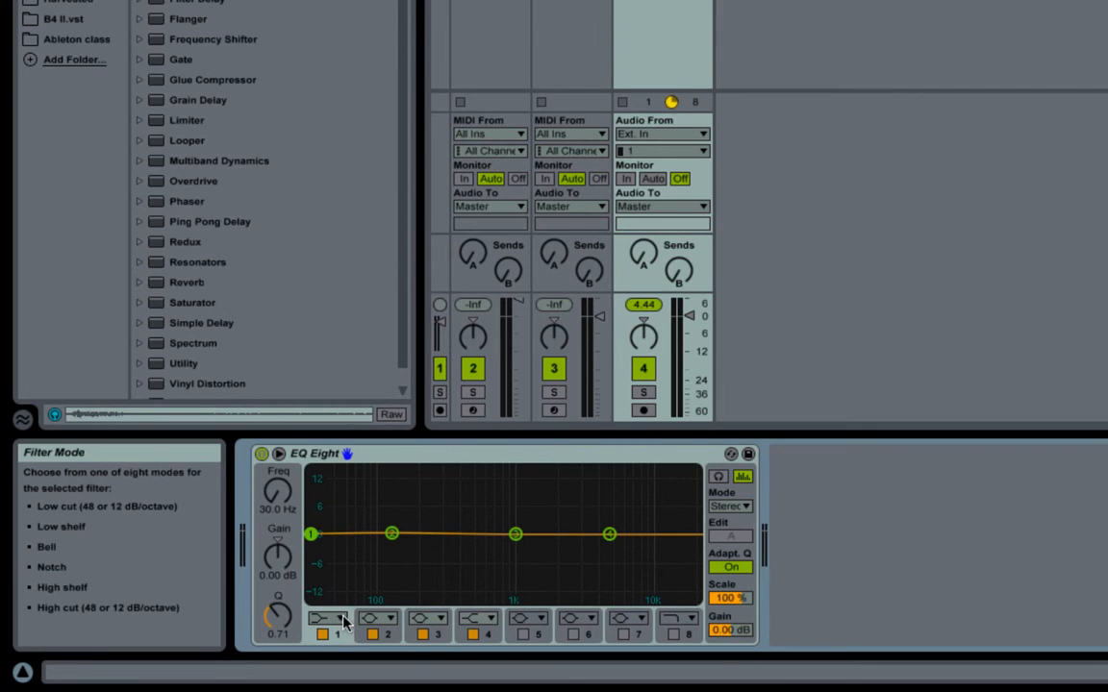
pyautogui.click(329, 619)
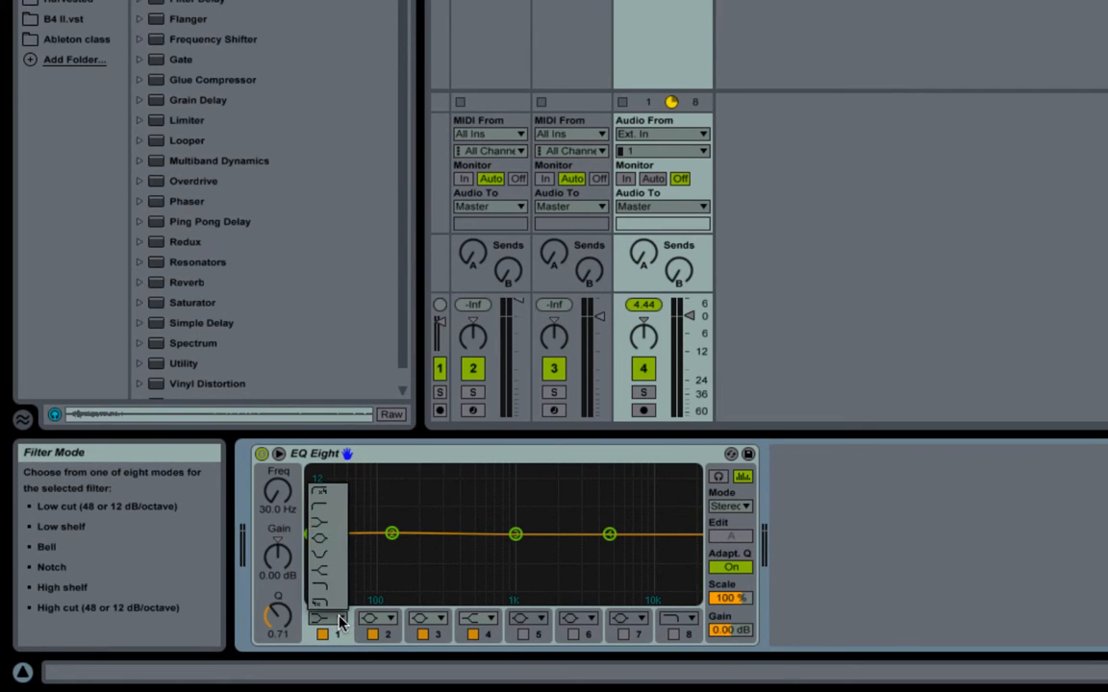
pyautogui.click(344, 494)
pyautogui.moveTo(310, 550); pyautogui.dragTo(452, 555)
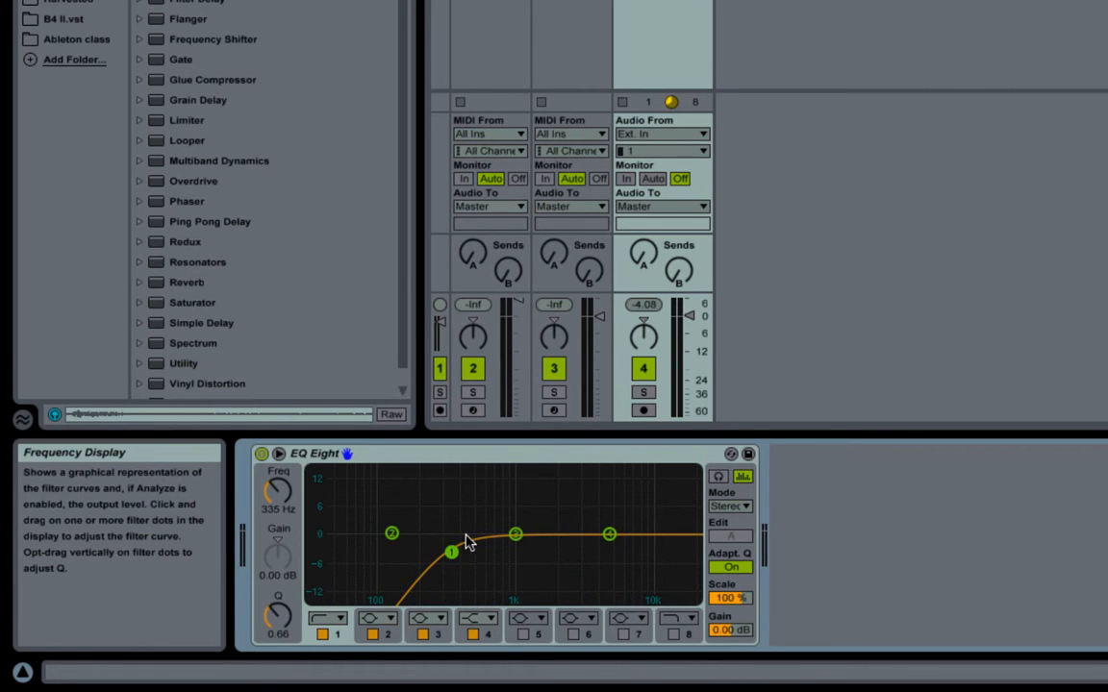
# - Switch filter 1 to the 48 dB/octave low cut and lower its frequency to 164 Hz
pyautogui.click(327, 618)
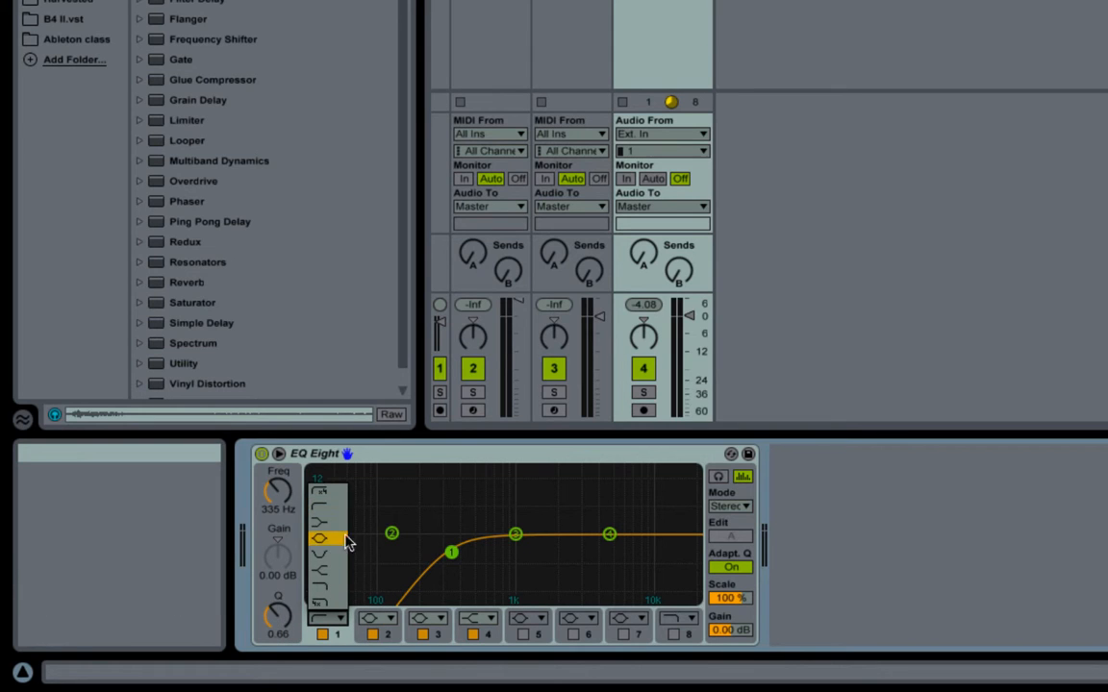
pyautogui.click(344, 494)
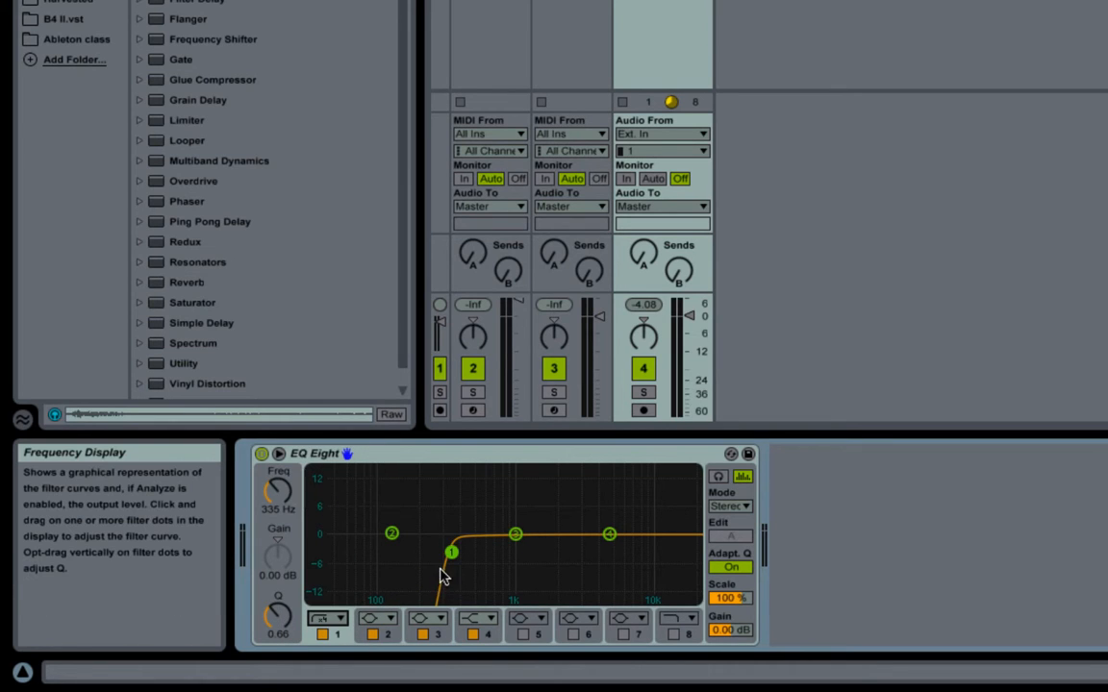
pyautogui.moveTo(453, 561); pyautogui.dragTo(410, 555)
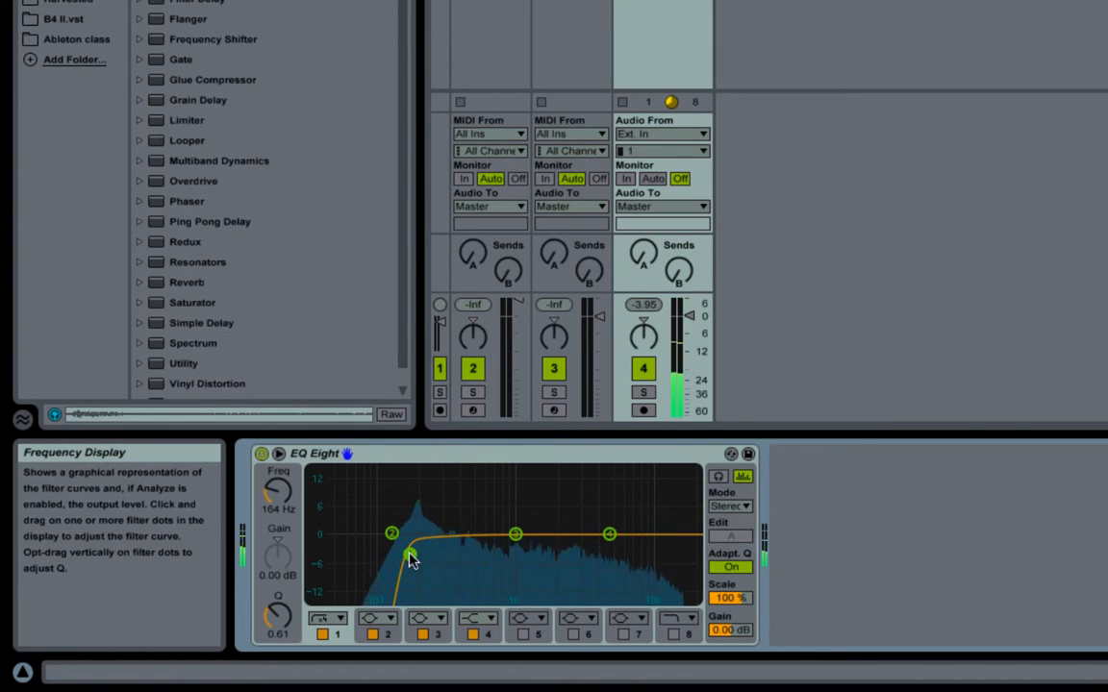
# - Turn off filter 1, and nudge filter 2 in bell mode to 0.12 dB at 132 Hz
pyautogui.click(325, 620)
pyautogui.click(325, 620)
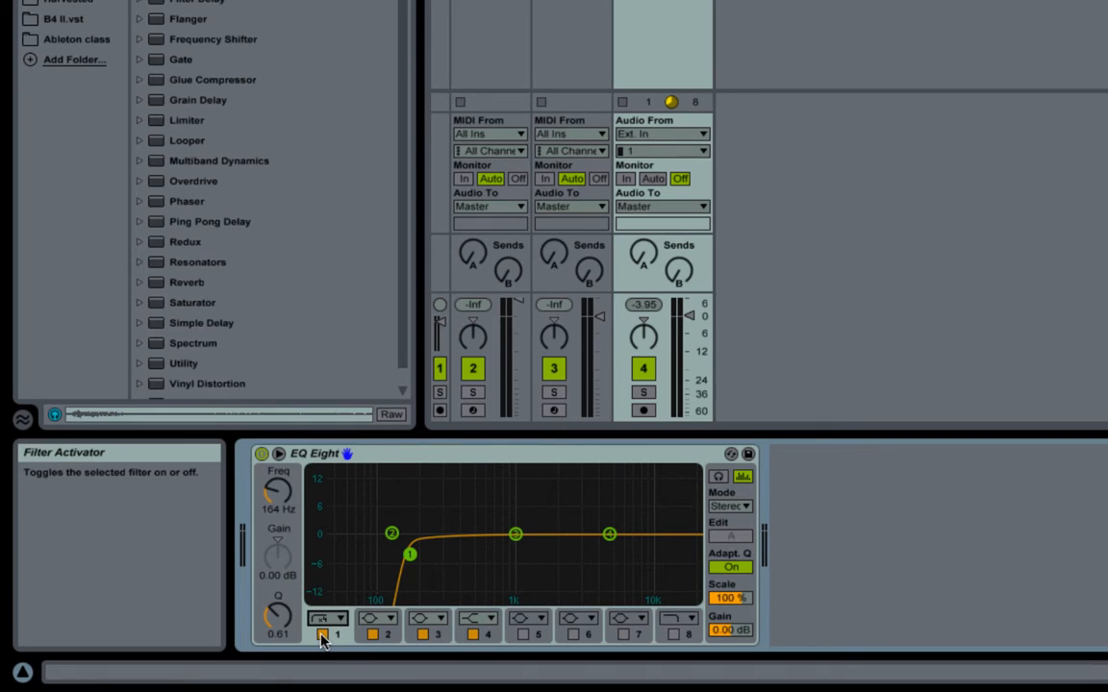
pyautogui.click(322, 636)
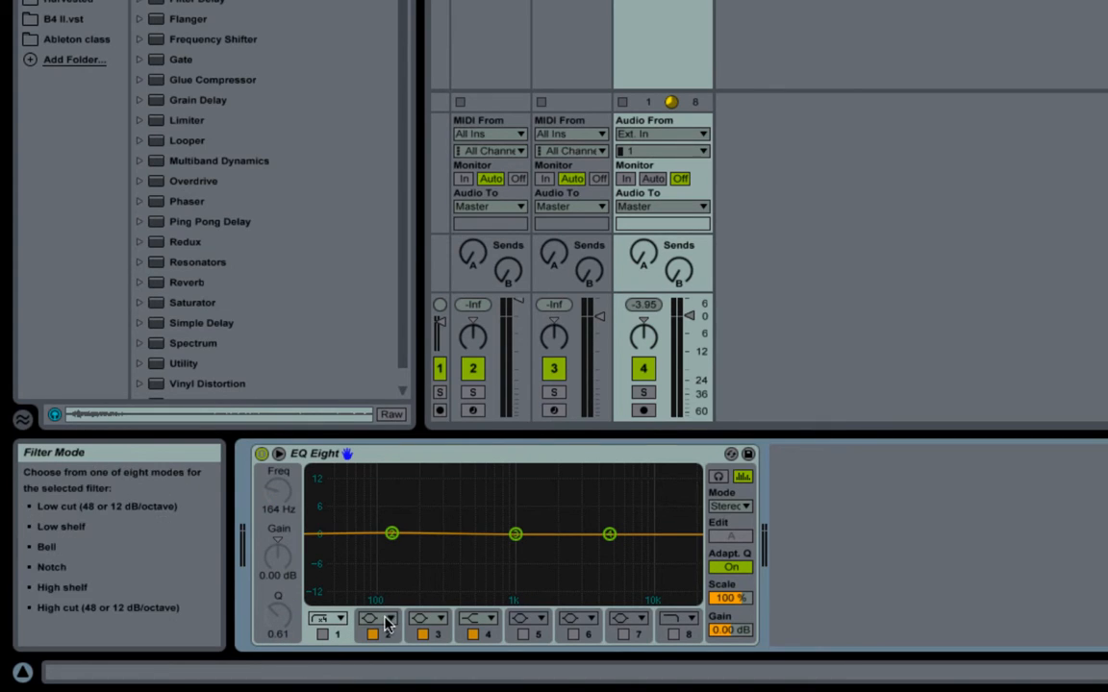
pyautogui.click(383, 621)
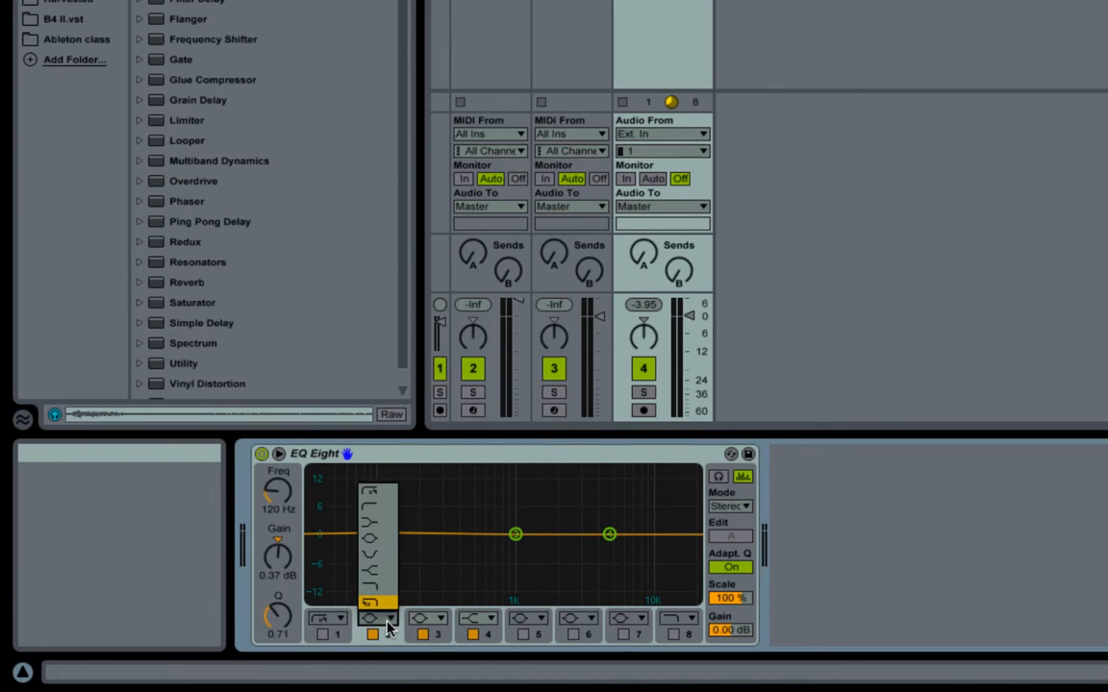
pyautogui.click(383, 544)
pyautogui.moveTo(392, 535)
pyautogui.mouseDown()
pyautogui.moveTo(394, 577)
pyautogui.moveTo(395, 502)
pyautogui.moveTo(396, 568)
pyautogui.moveTo(396, 534)
pyautogui.mouseUp()
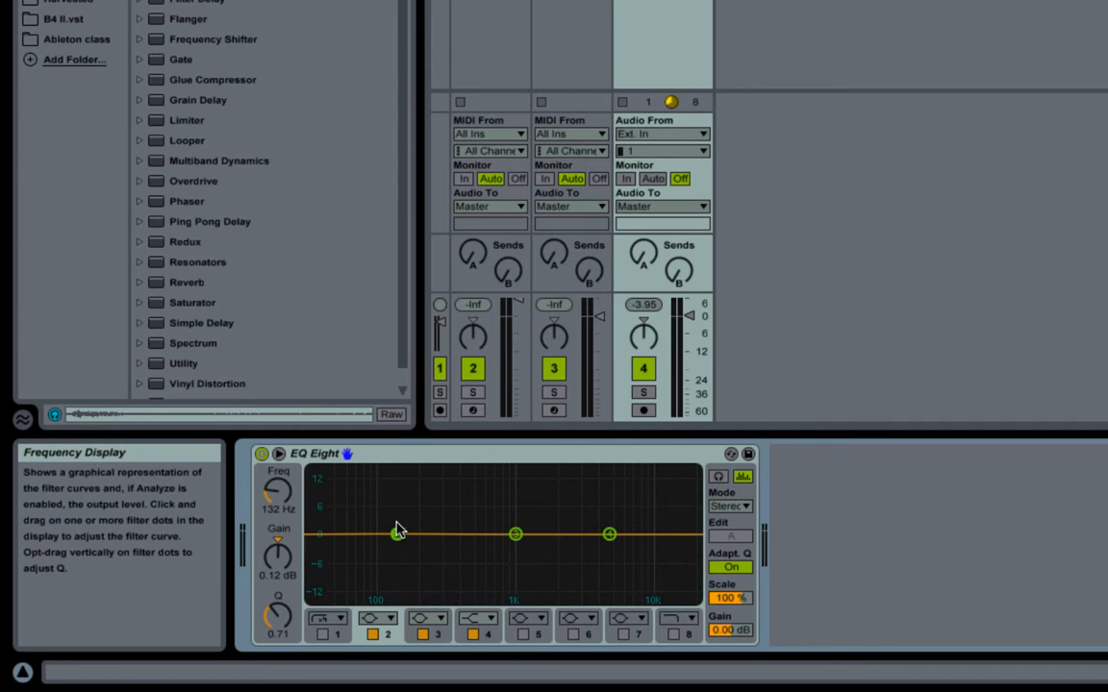
# - Try filter 2 as a low shelf and a high shelf, and boost the low shelf by 11.3 dB at 762 Hz
pyautogui.click(379, 619)
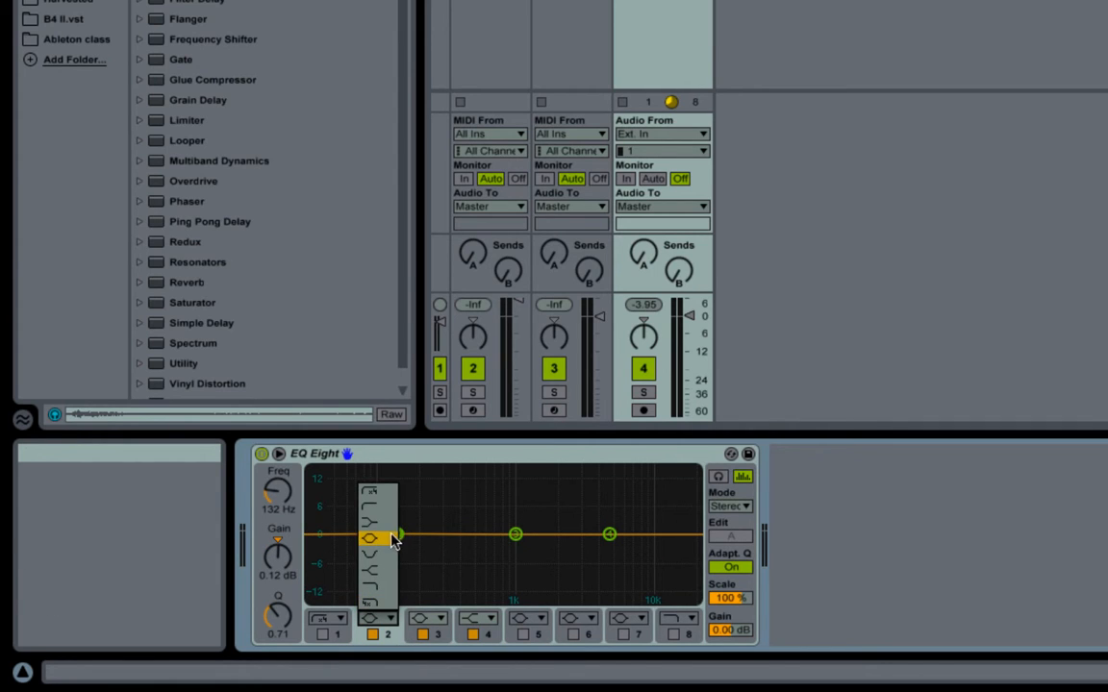
pyautogui.click(385, 528)
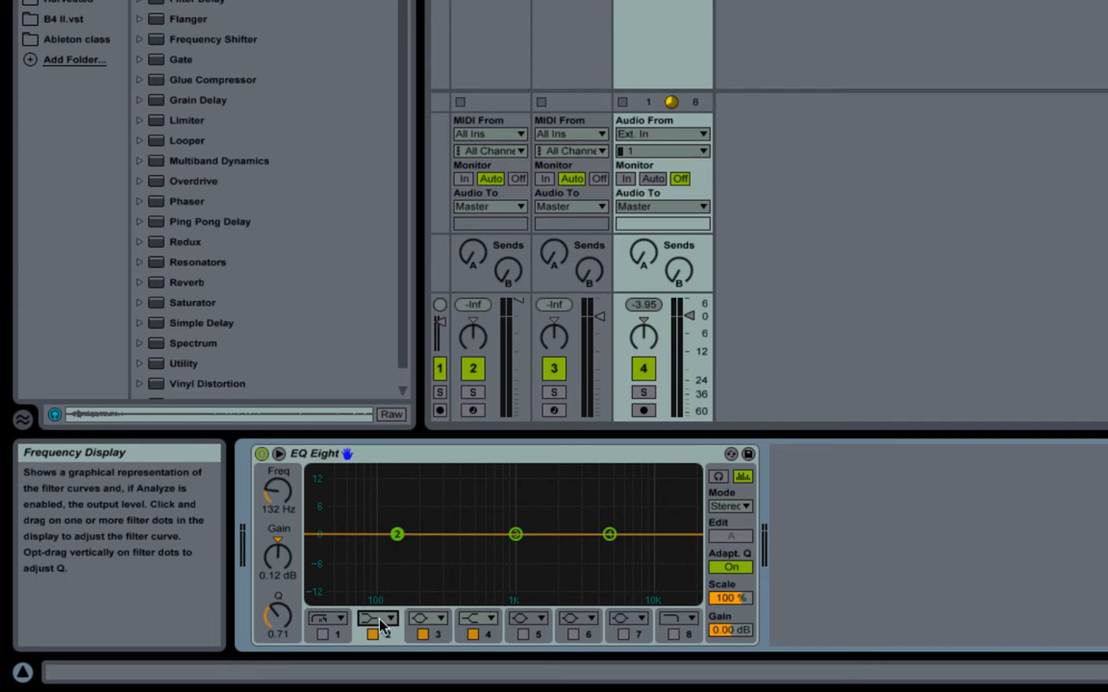
pyautogui.click(381, 620)
pyautogui.click(382, 579)
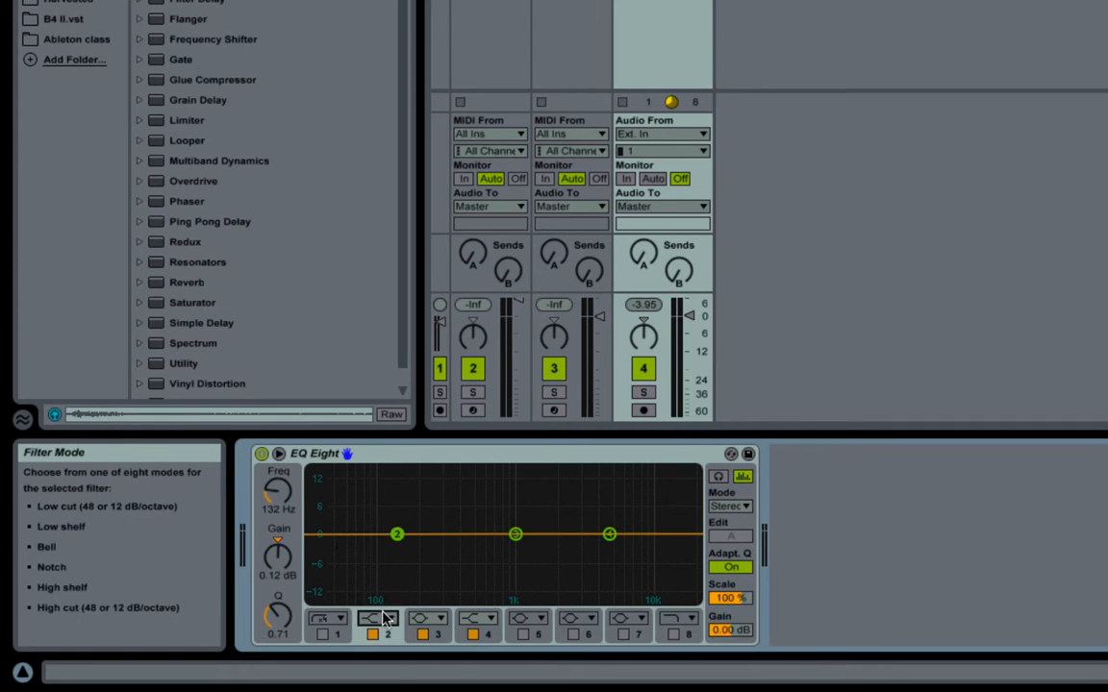
pyautogui.click(381, 619)
pyautogui.click(384, 526)
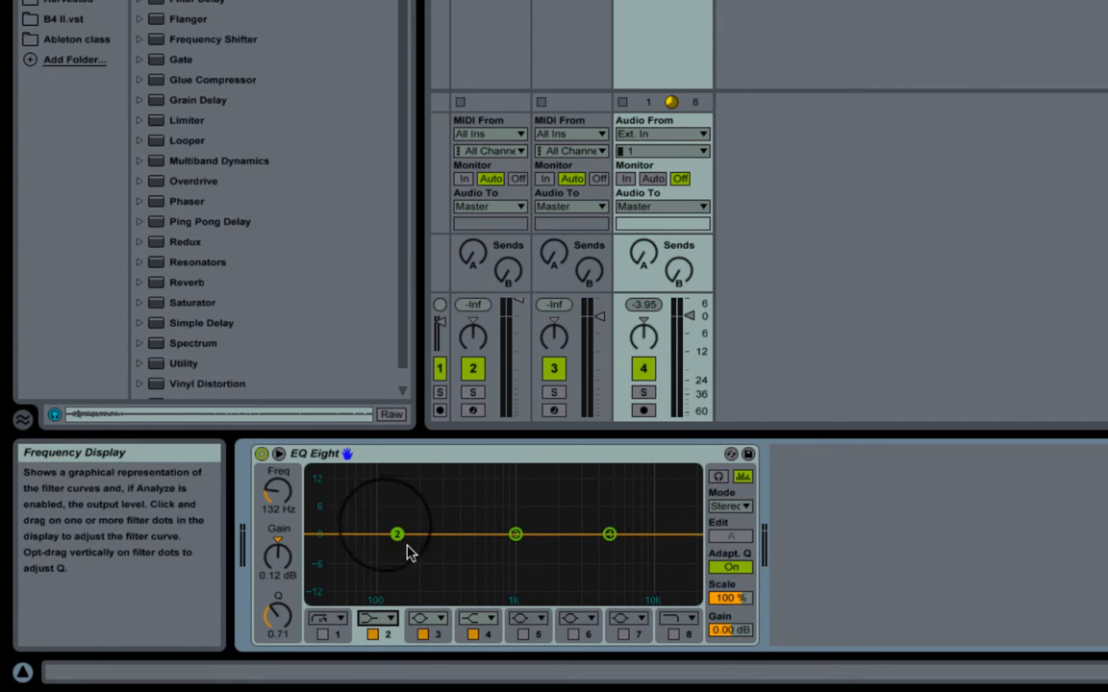
pyautogui.moveTo(397, 534); pyautogui.dragTo(499, 485)
# - Try filter 2 as a high shelf, and switch it to a notch moved to 112 Hz
pyautogui.click(377, 619)
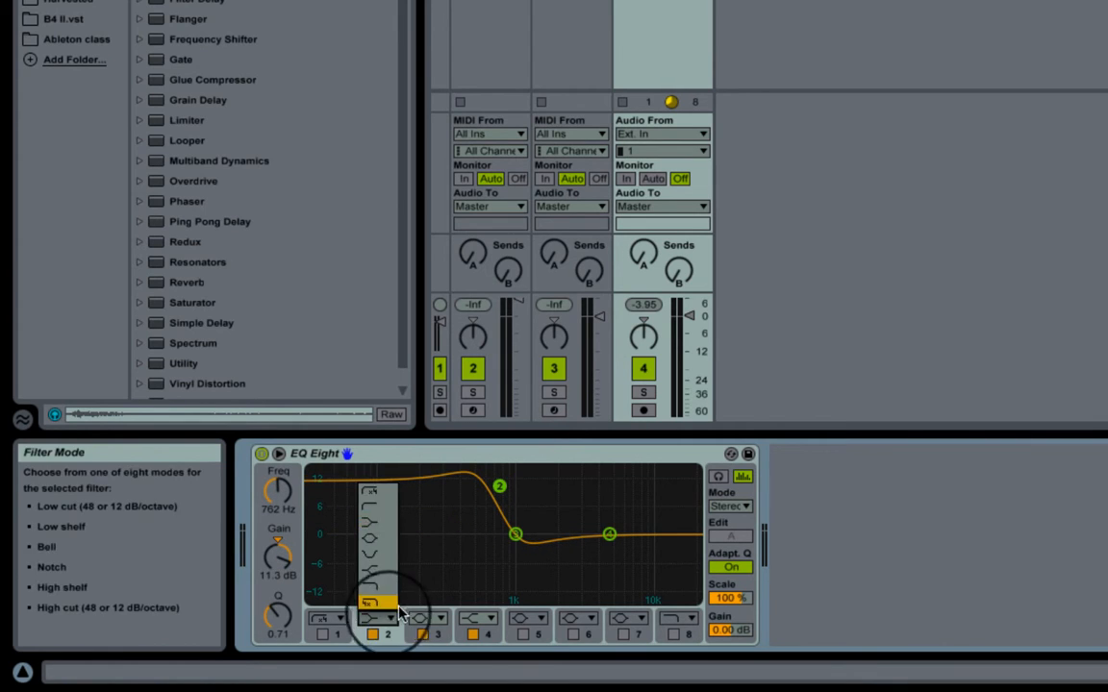
pyautogui.click(380, 565)
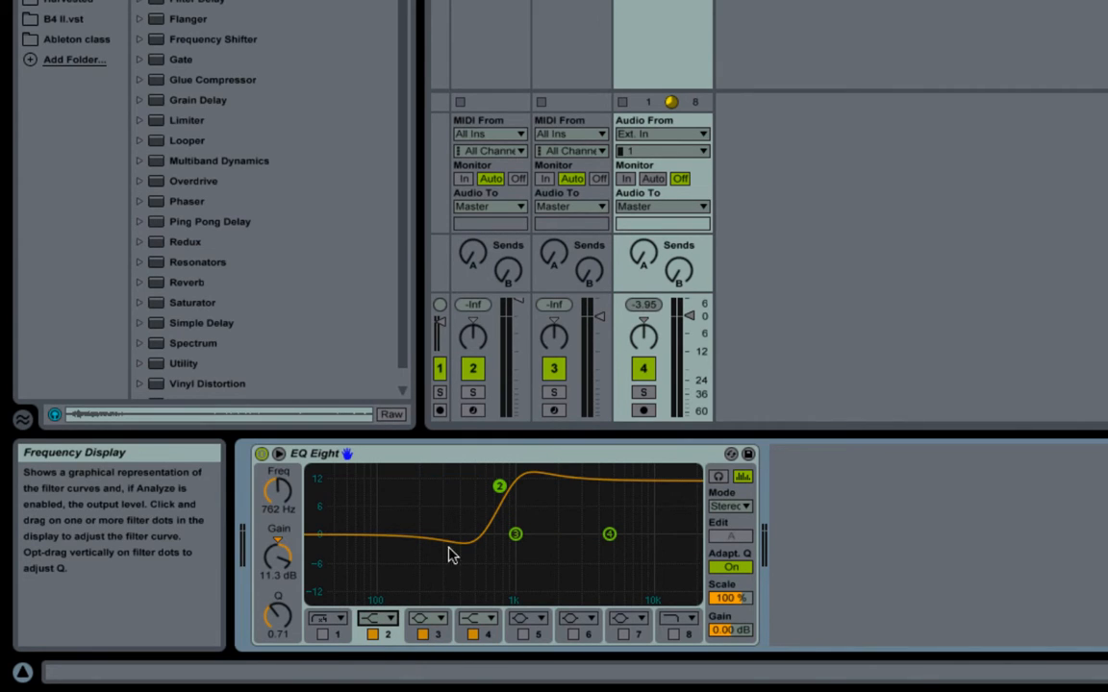
pyautogui.click(380, 620)
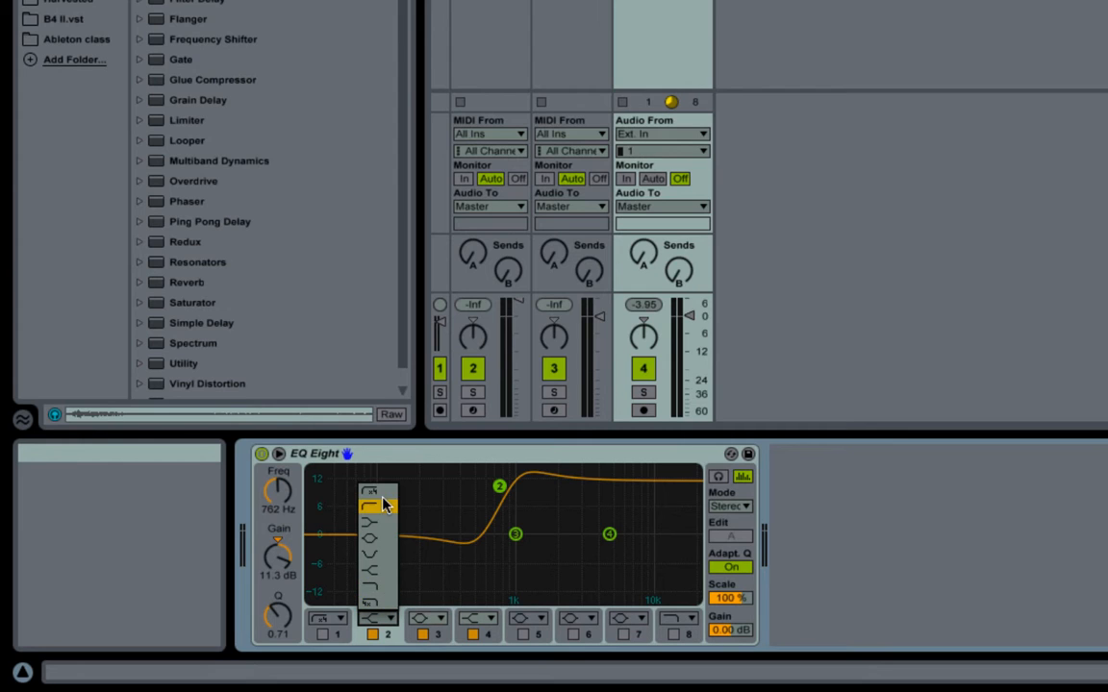
pyautogui.click(391, 555)
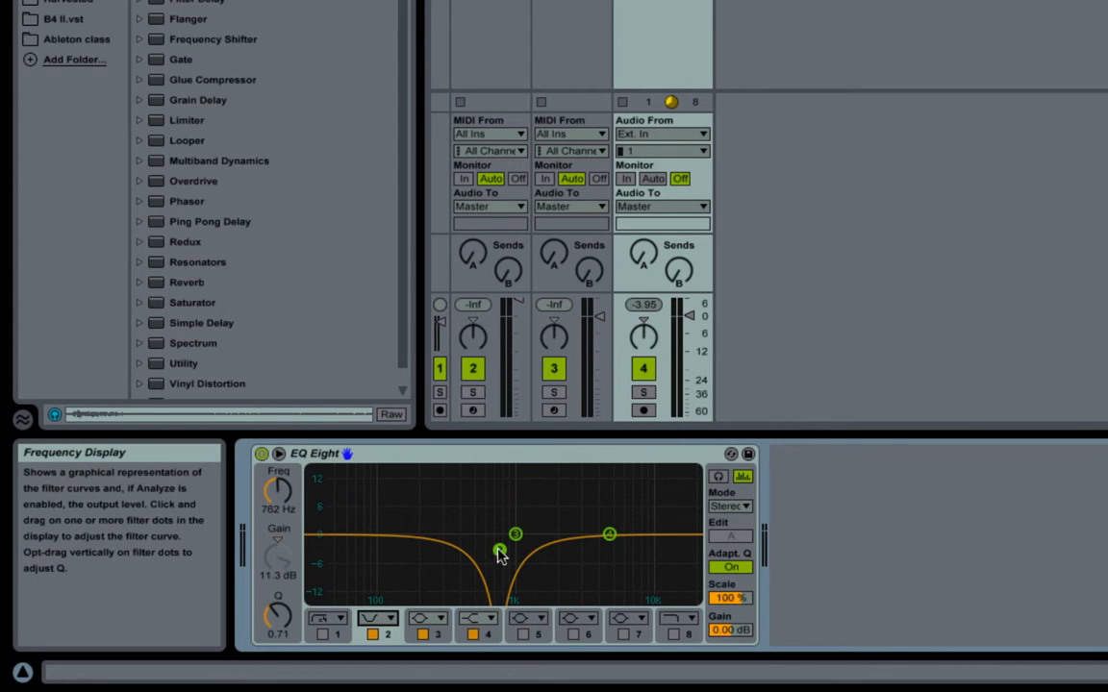
pyautogui.moveTo(499, 555); pyautogui.dragTo(386, 555)
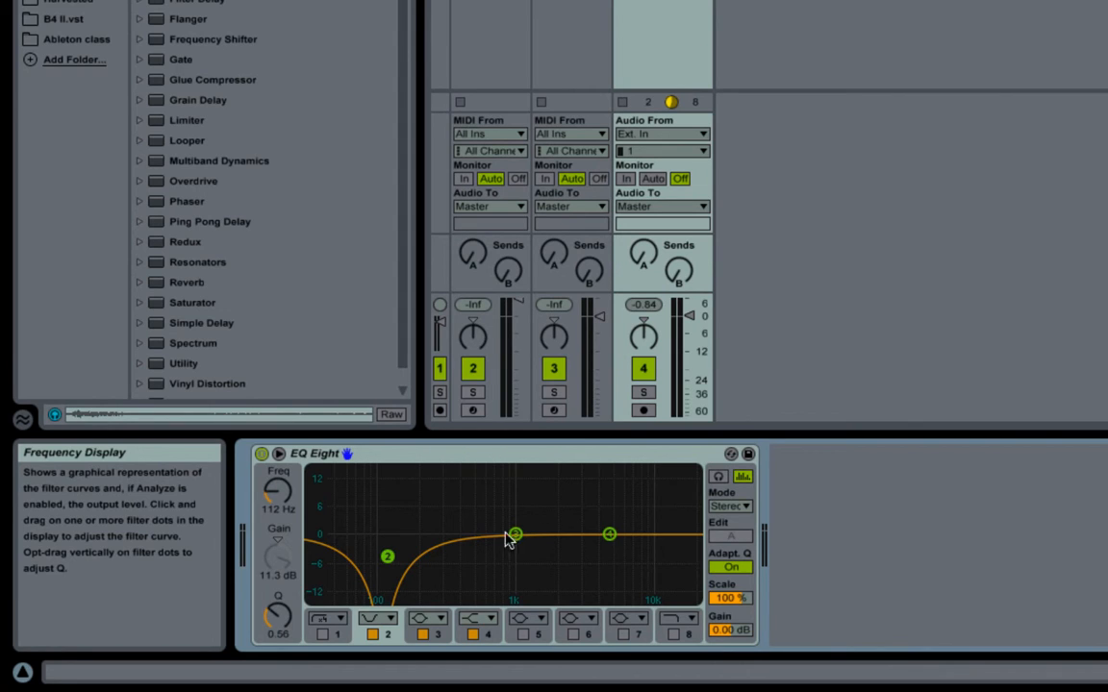
# - Delete the EQ Eight from the Breakbeat audio track and show the Drum Rack on track 3
pyautogui.click(589, 457)
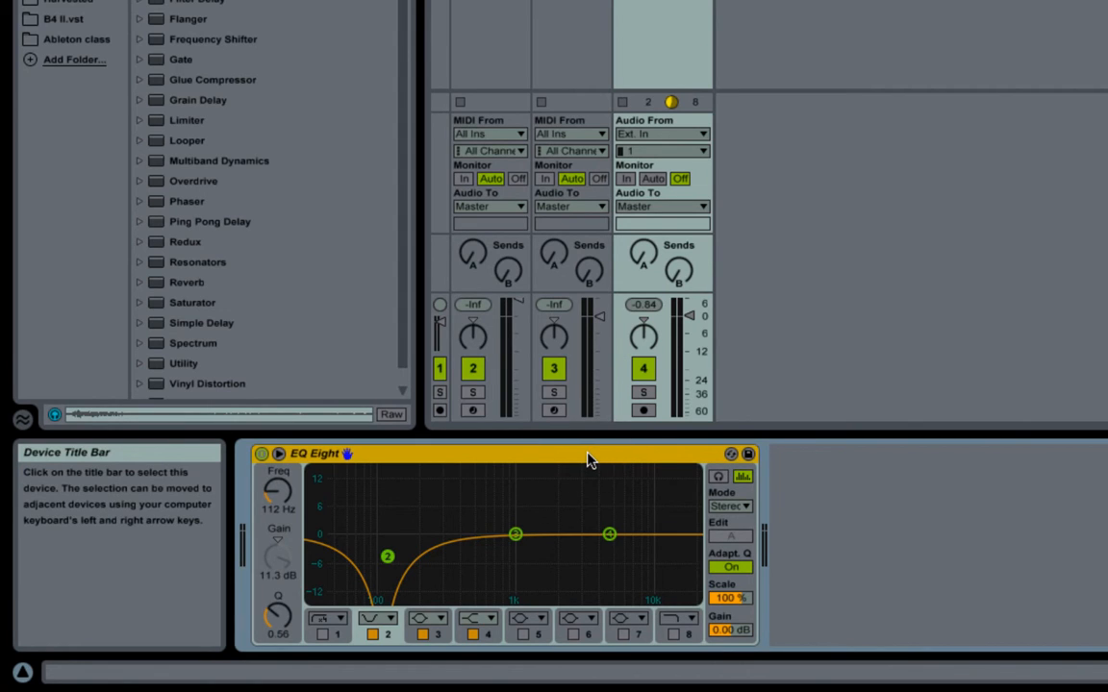
pyautogui.press('Delete')
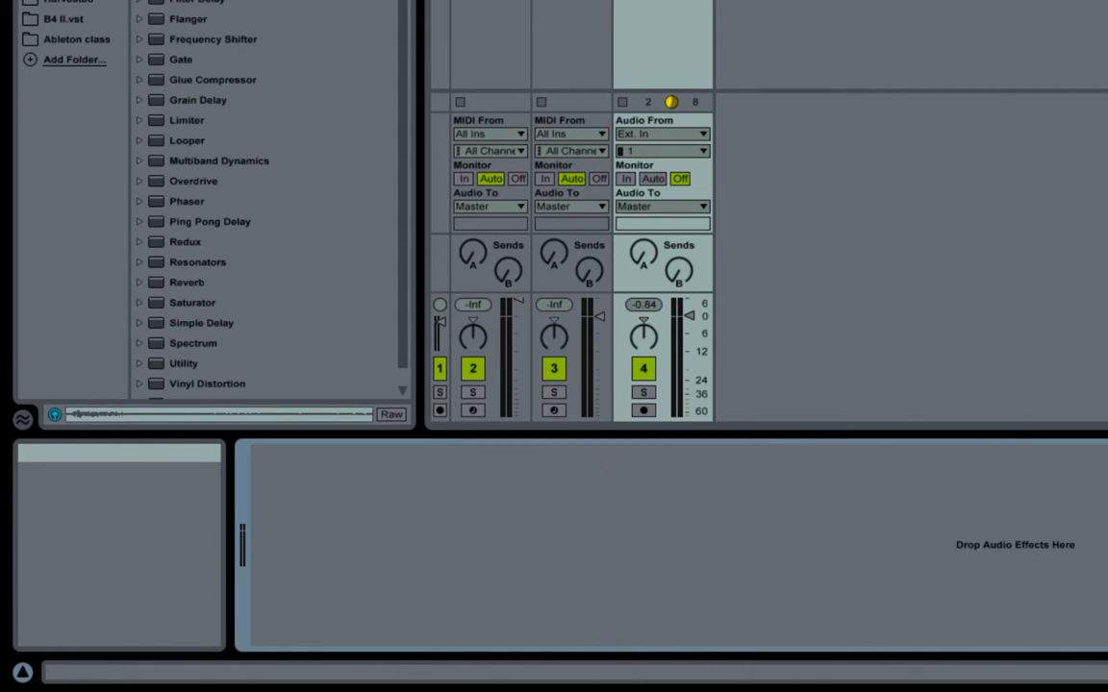
pyautogui.click(571, 2)
pyautogui.click(577, 454)
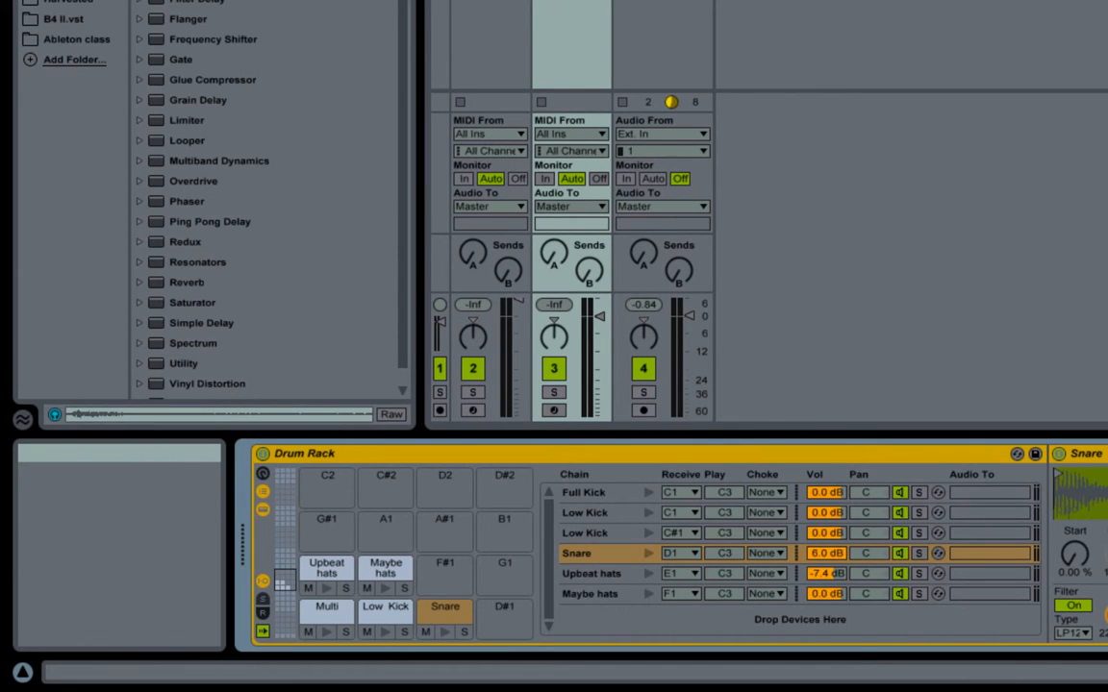
# - Preview the Full Kick and Low Kick chains on C1, and select each chain in turn
pyautogui.click(646, 494)
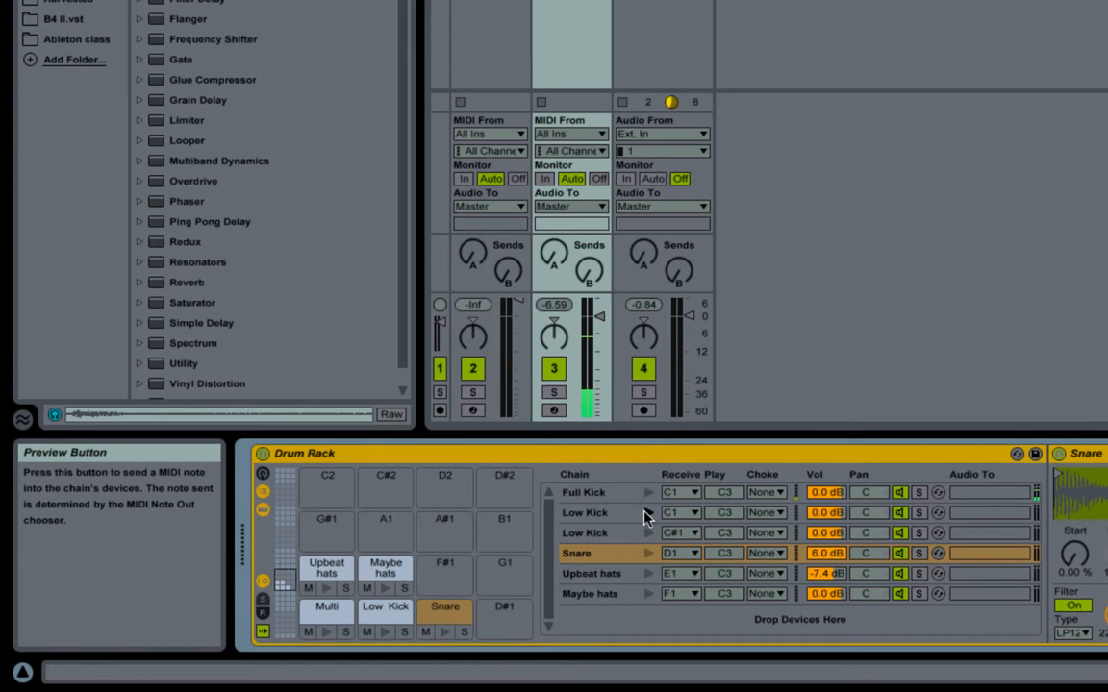
pyautogui.click(648, 512)
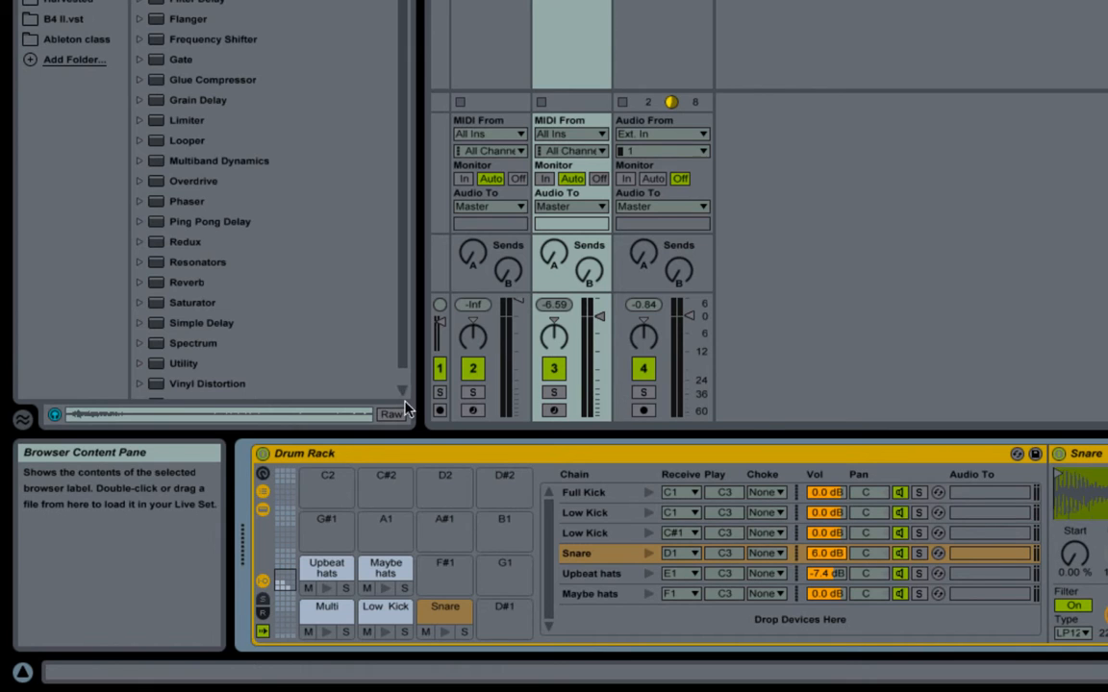
pyautogui.click(577, 492)
pyautogui.click(644, 496)
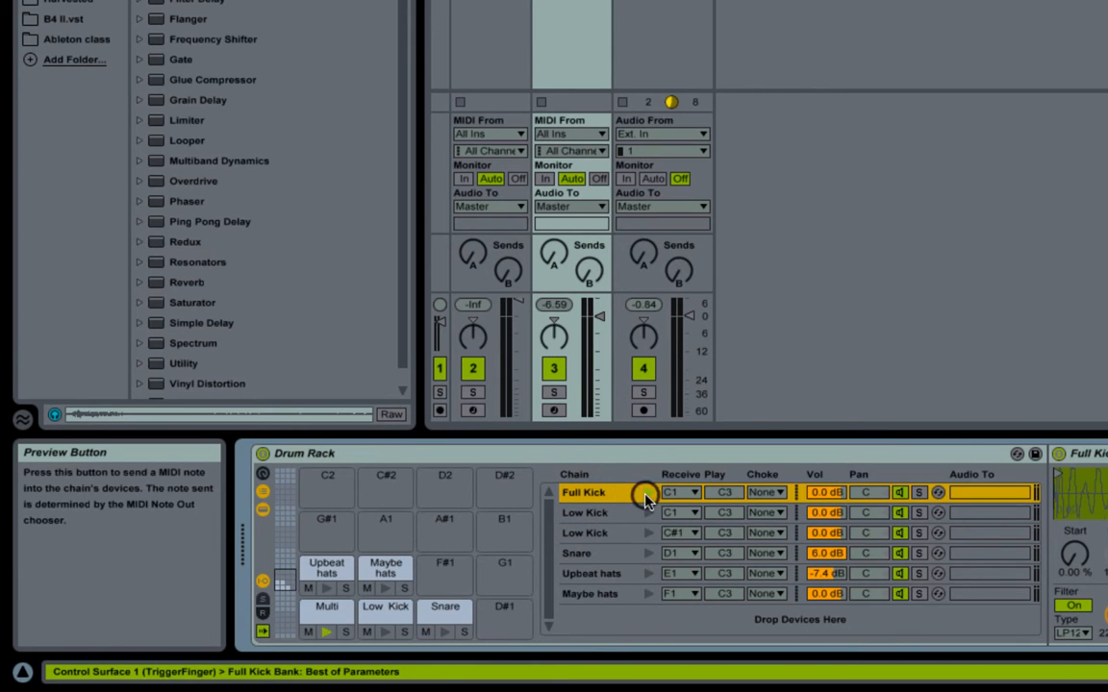
pyautogui.click(635, 514)
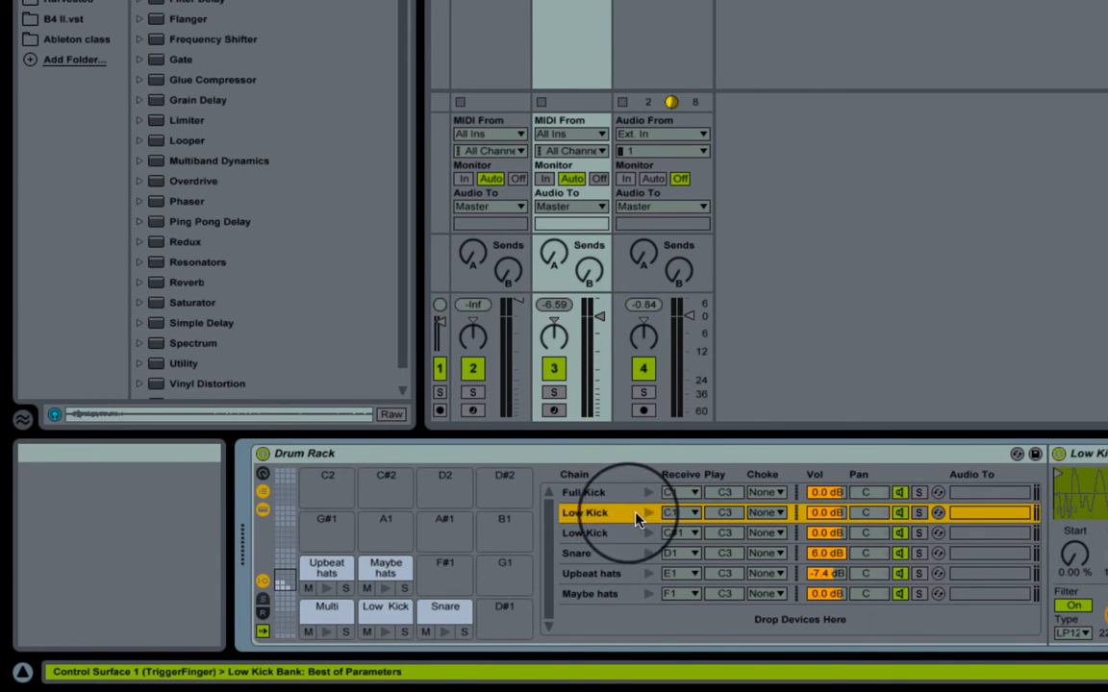
# - Add an EQ Eight to the Drum Rack's Full Kick chain
pyautogui.click(586, 493)
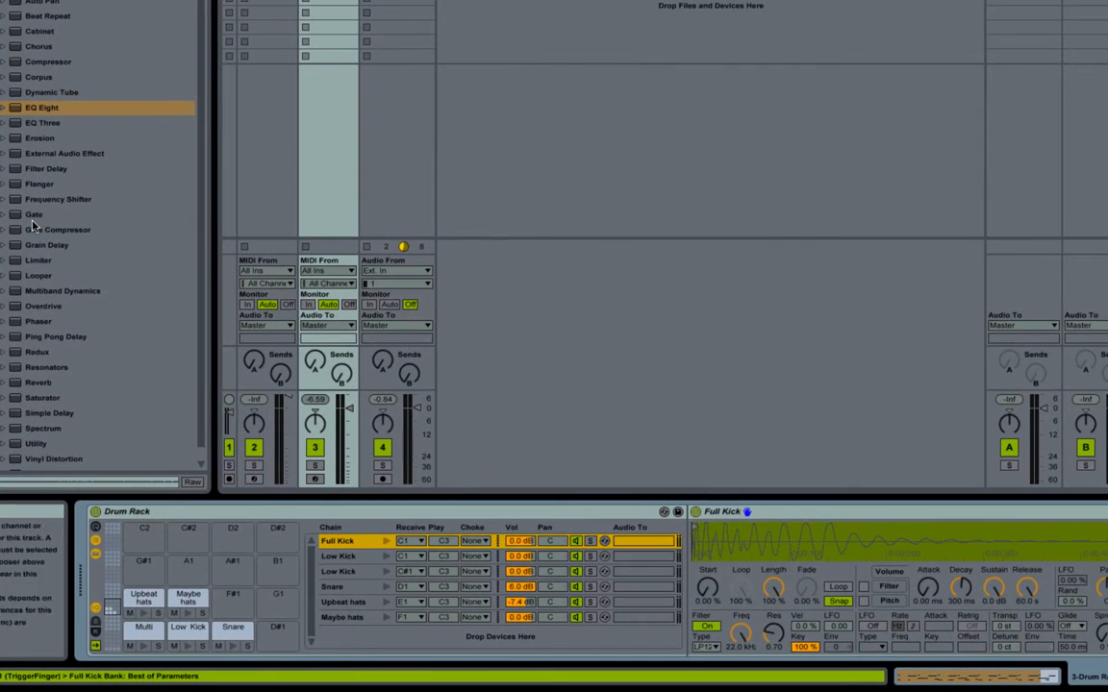
pyautogui.moveTo(19, 108); pyautogui.dragTo(341, 542)
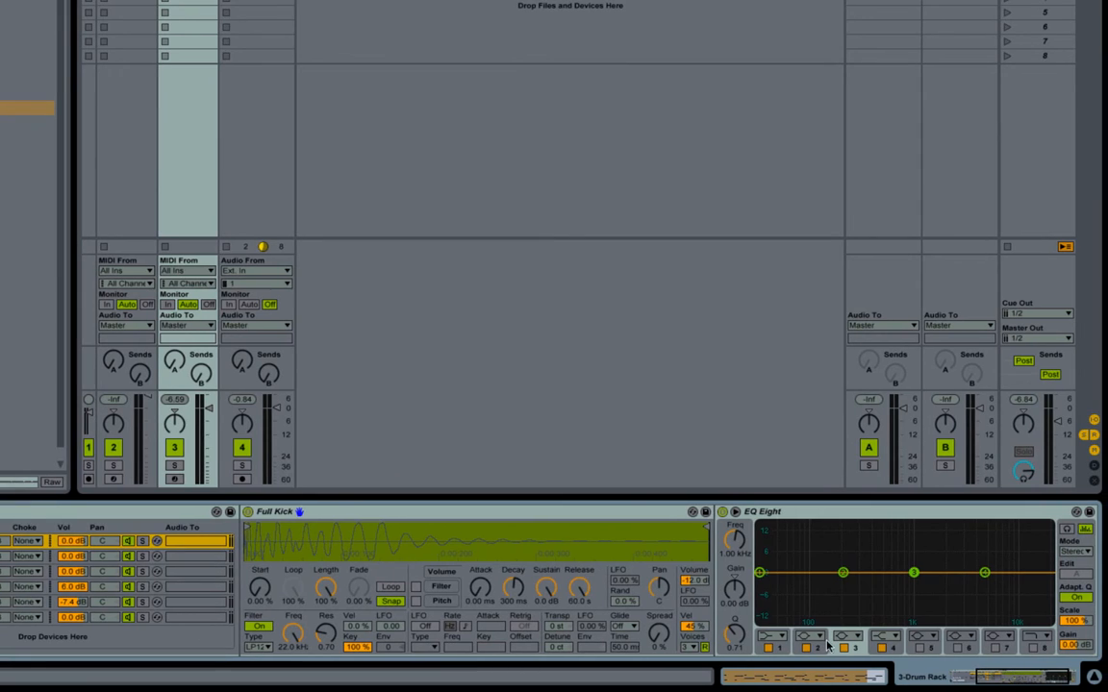
# - Change filter 1 of the Full Kick's EQ Eight to a low cut at 212 Hz, and preview the Multi pad
pyautogui.click(768, 638)
pyautogui.click(769, 604)
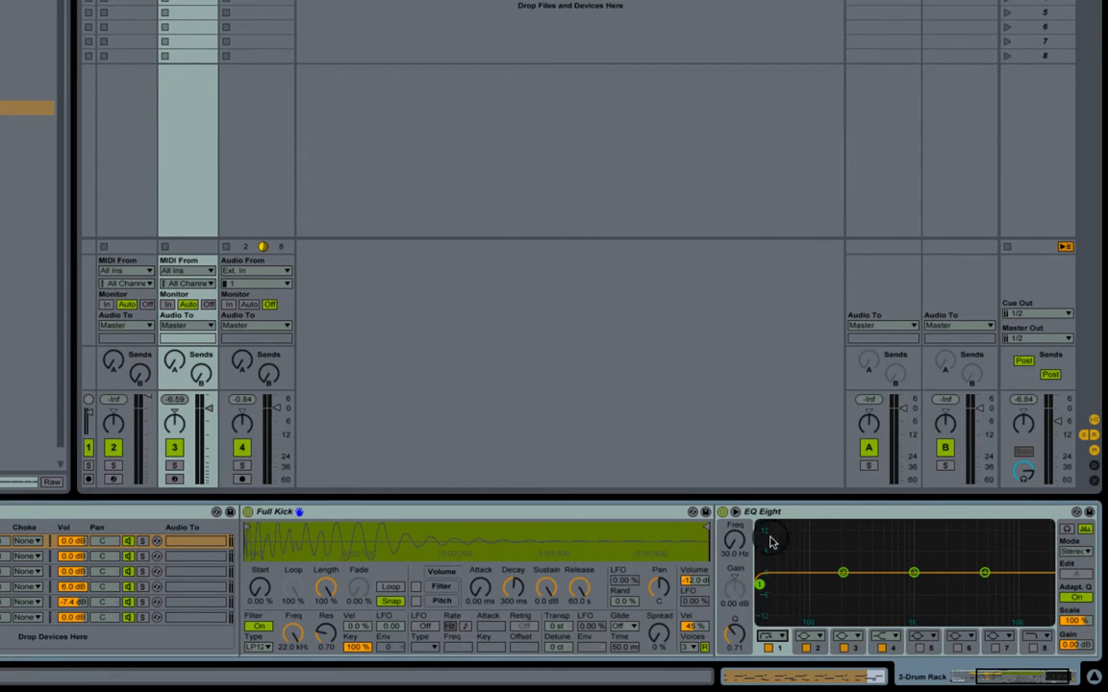
pyautogui.moveTo(763, 589); pyautogui.dragTo(845, 584)
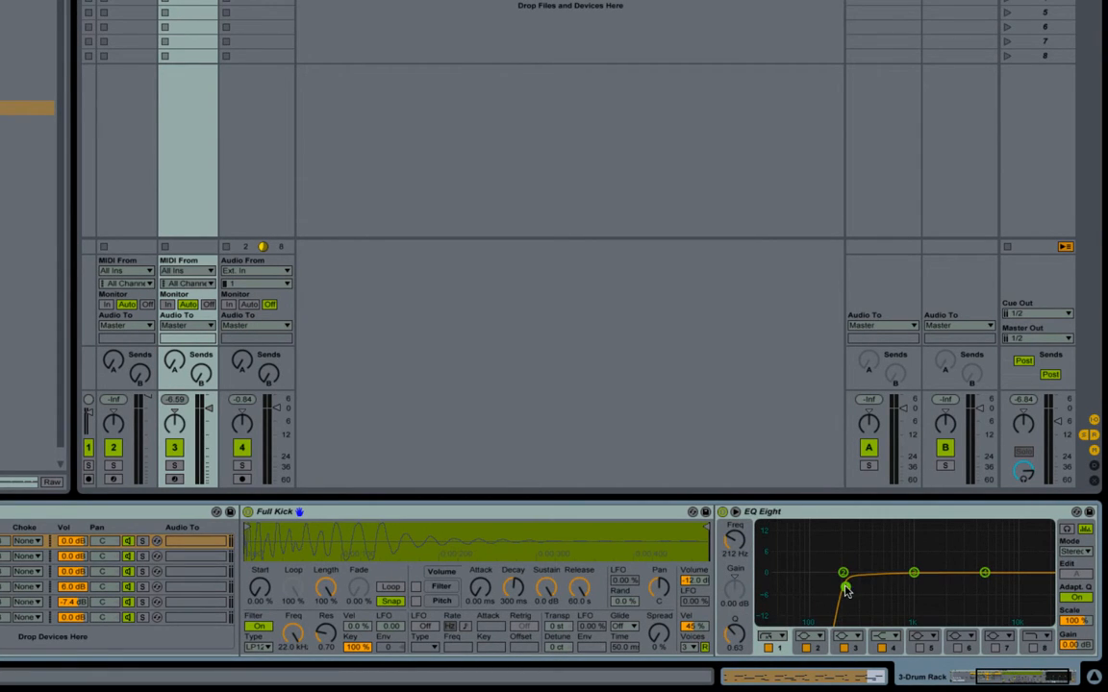
pyautogui.moveTo(987, 679); pyautogui.dragTo(966, 677)
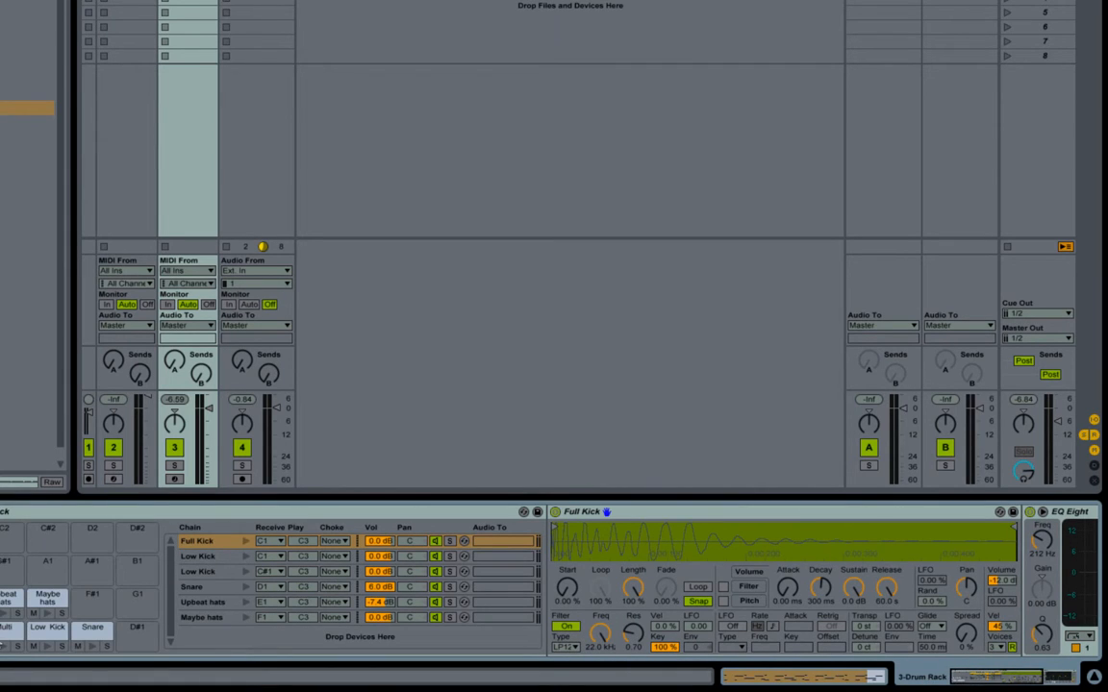
pyautogui.click(1, 647)
pyautogui.click(1, 646)
# - Cut the EQ Eight from the Drum Rack's Full Kick chain
pyautogui.moveTo(1024, 676); pyautogui.dragTo(1105, 670)
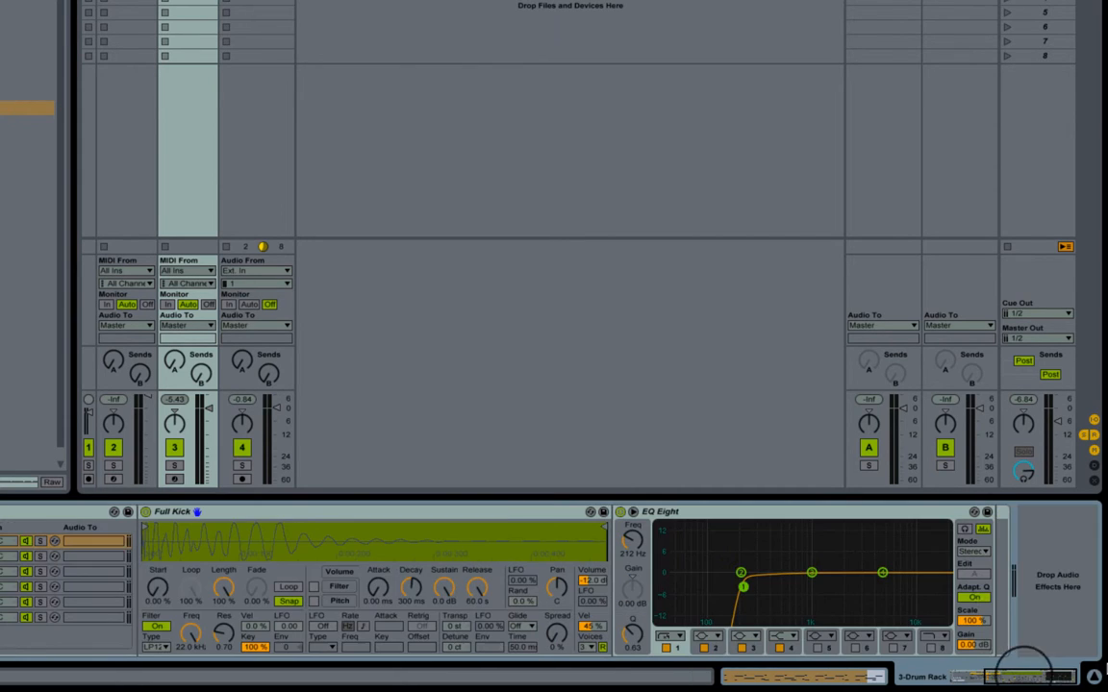
pyautogui.rightClick(876, 515)
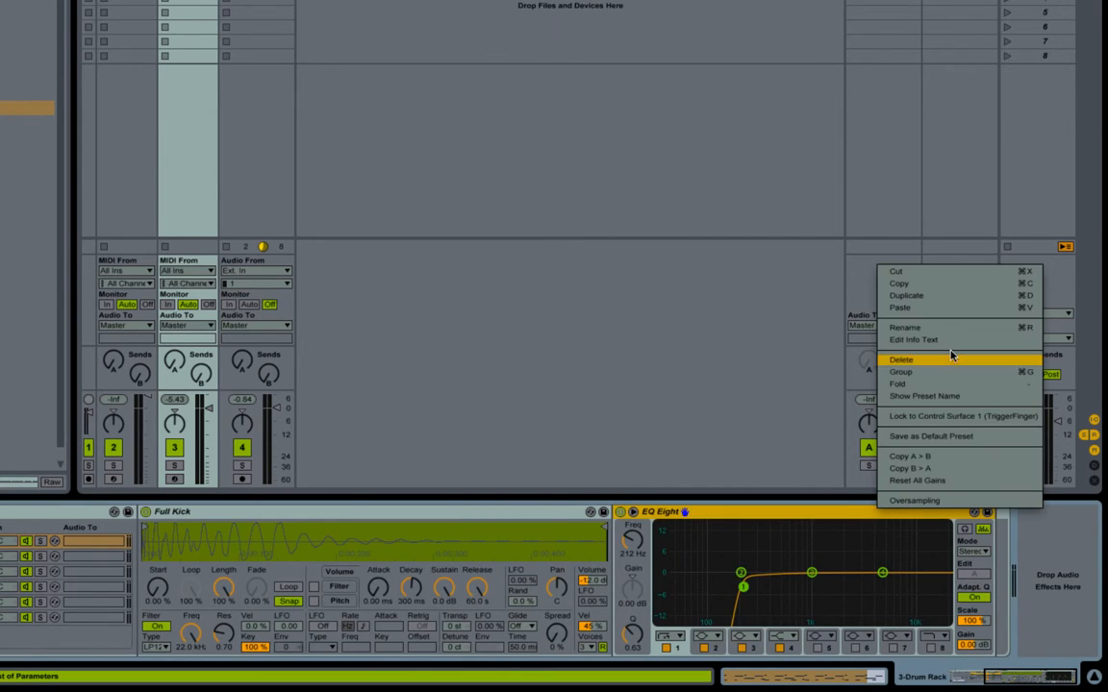
pyautogui.click(906, 272)
pyautogui.moveTo(1037, 680); pyautogui.dragTo(967, 679)
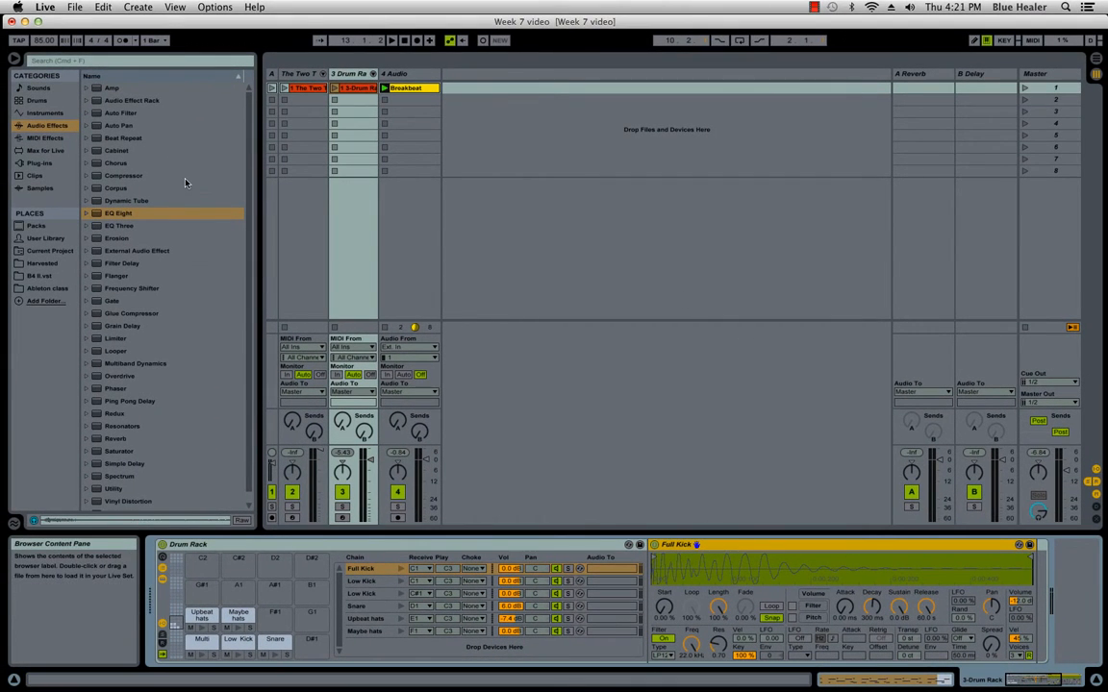
# - Add a Compressor to the Breakbeat audio track and show it in the track's device chain
pyautogui.click(400, 76)
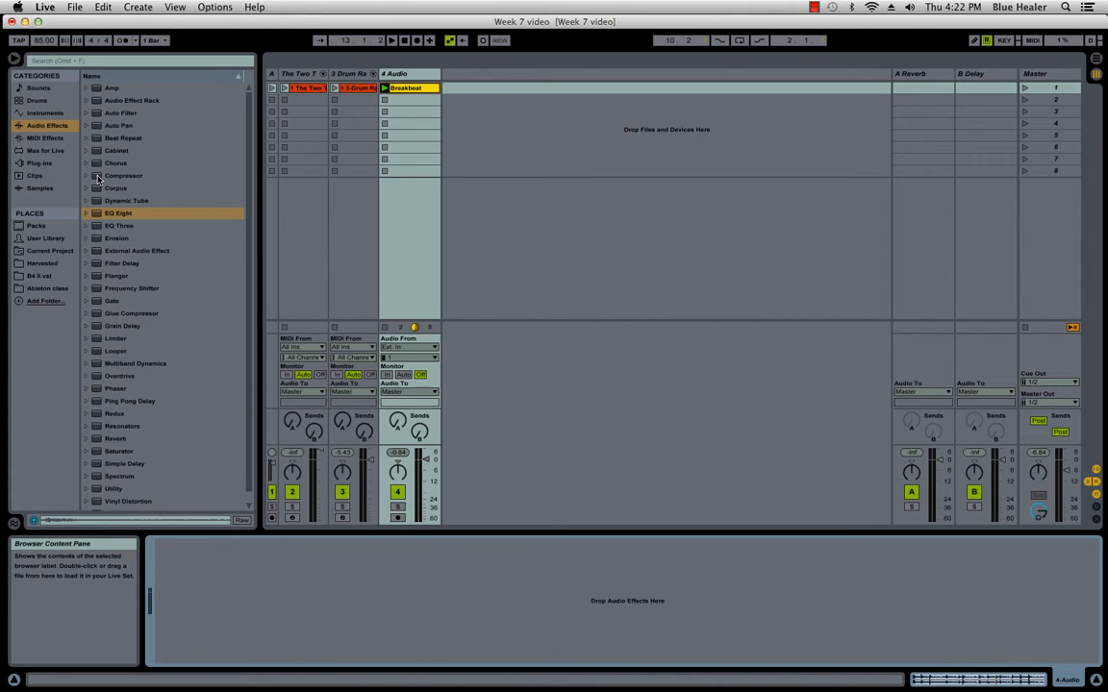
pyautogui.moveTo(97, 178)
pyautogui.mouseDown()
pyautogui.moveTo(447, 639)
pyautogui.moveTo(447, 610)
pyautogui.mouseUp()
pyautogui.hotkey('shift', 'Tab')
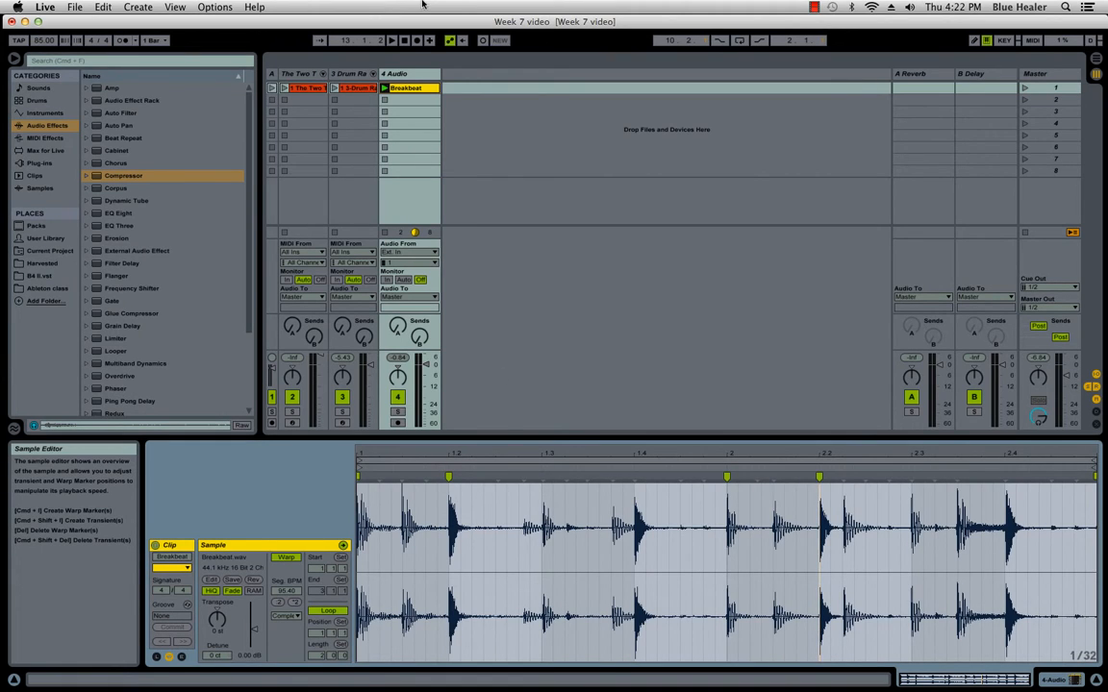
pyautogui.click(392, 73)
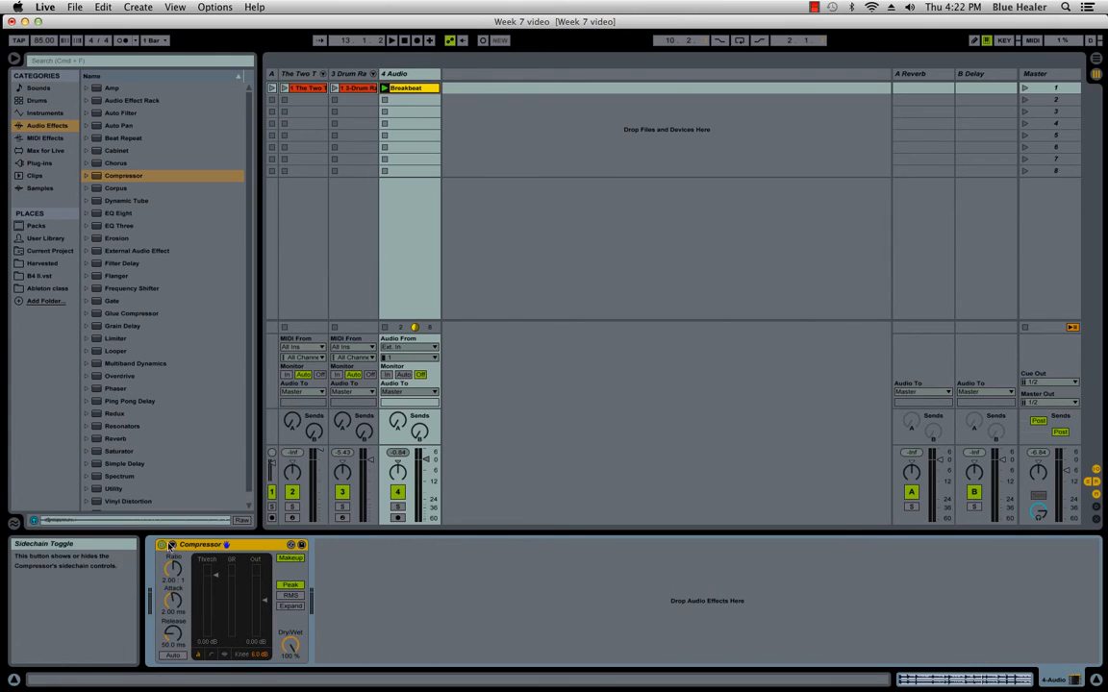
# - Examine the peaks in the Breakbeat clip's waveform, and return to the track's Compressor
pyautogui.click(413, 89)
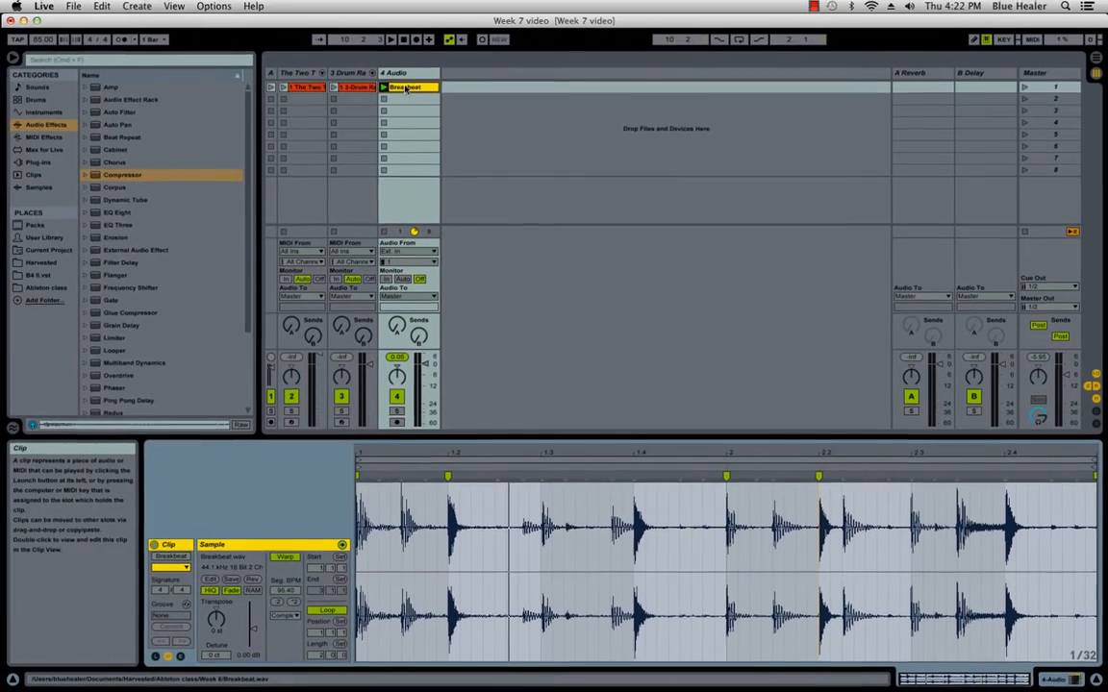
pyautogui.click(407, 89)
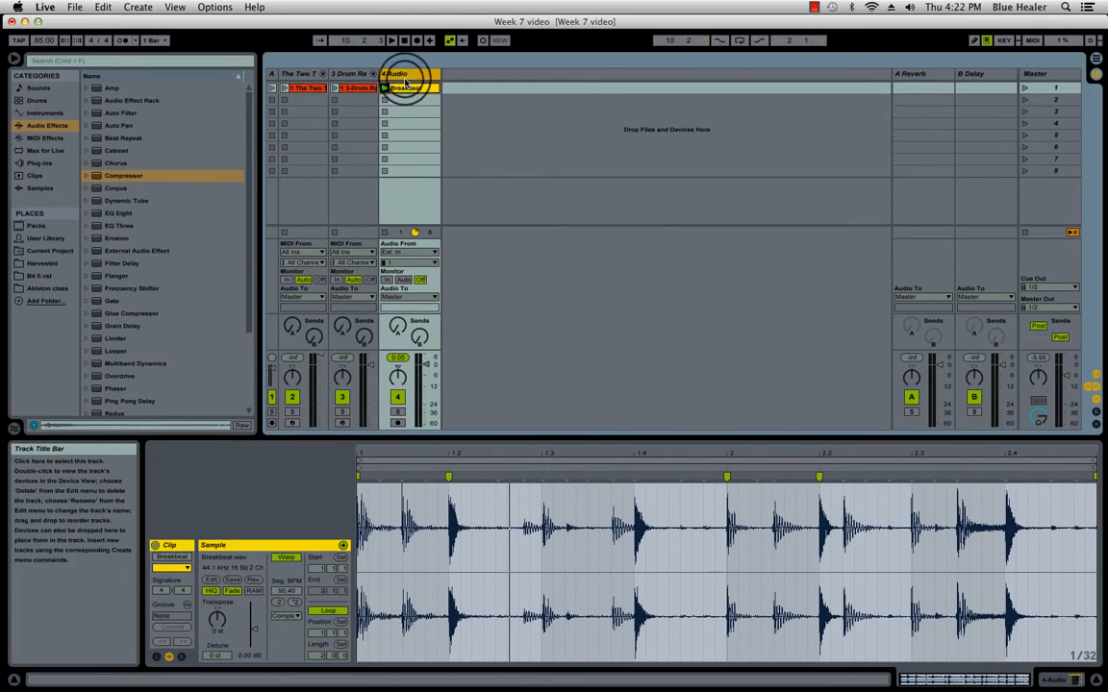
pyautogui.click(410, 74)
pyautogui.doubleClick(411, 74)
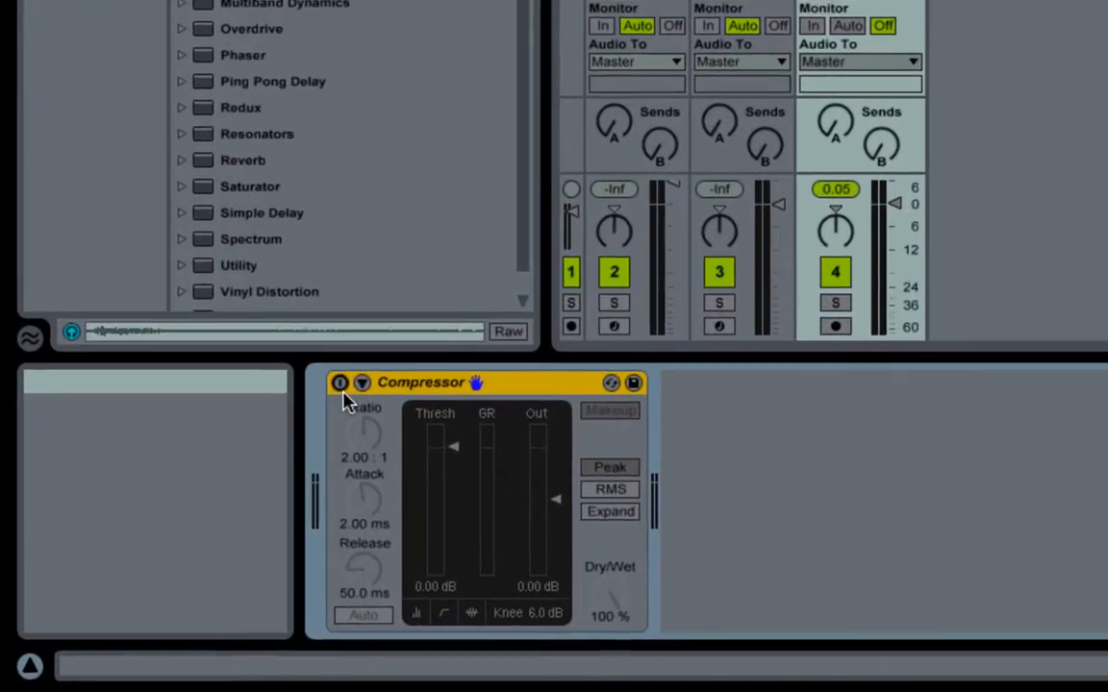
# - Toggle the Compressor off and on, and set its ratio to 10.5:1 and its threshold to -16.0 dB
pyautogui.click(163, 545)
pyautogui.moveTo(380, 440); pyautogui.dragTo(380, 423)
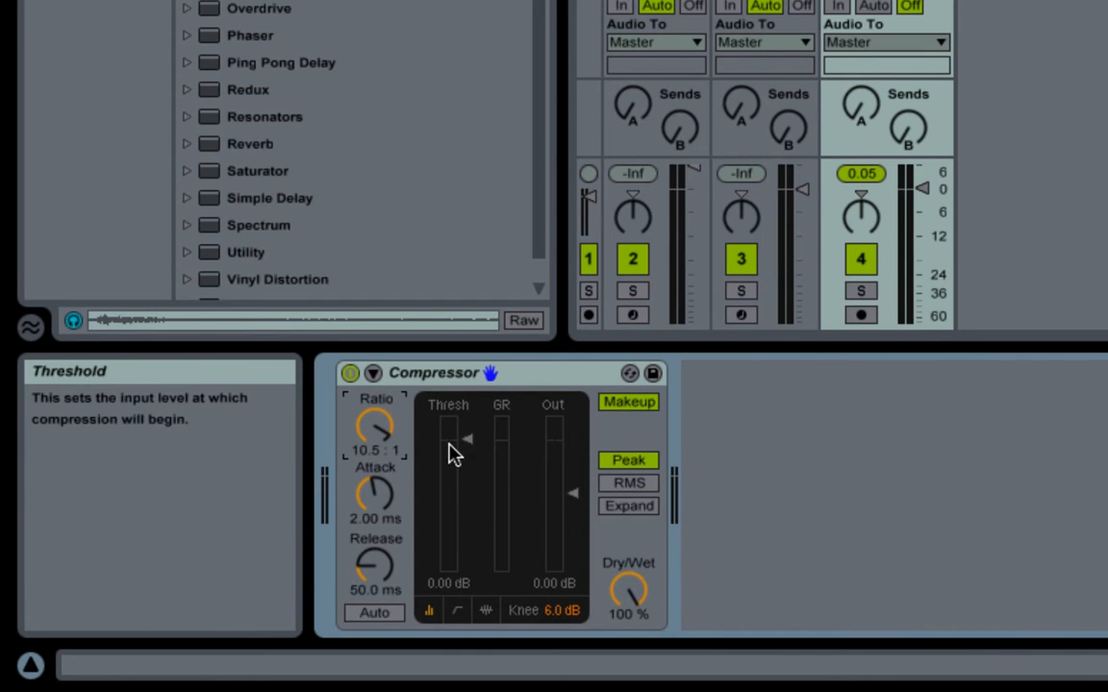
pyautogui.moveTo(464, 440); pyautogui.dragTo(469, 514)
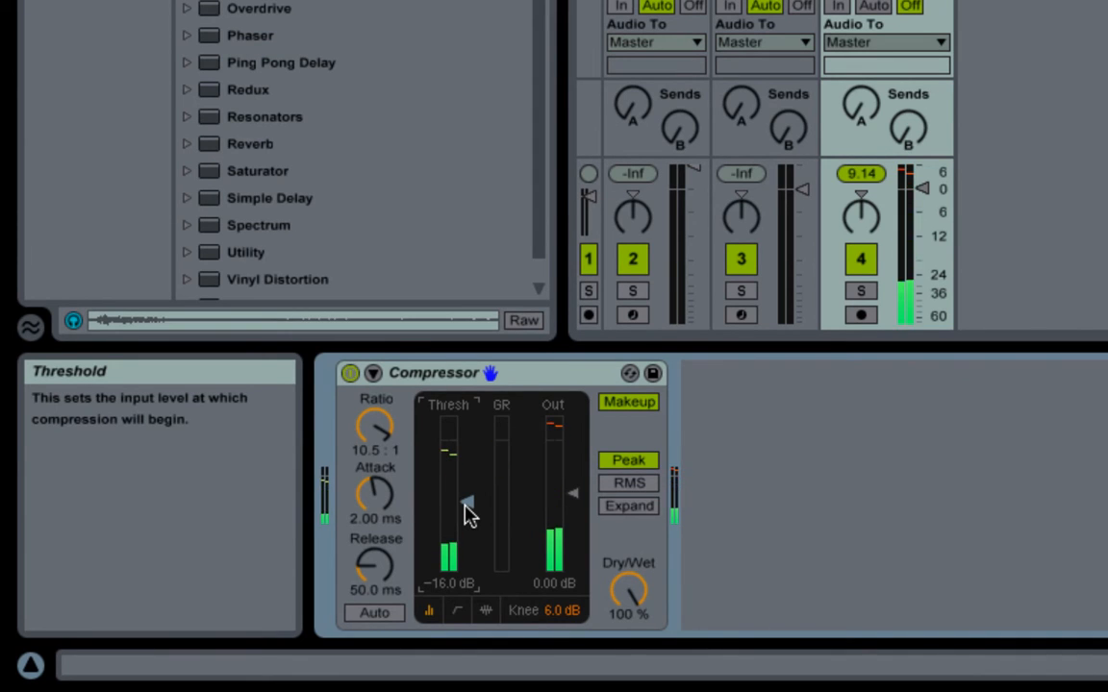
# - Delete the Compressor from the Breakbeat audio track and show the Breakbeat clip's waveform
pyautogui.rightClick(564, 371)
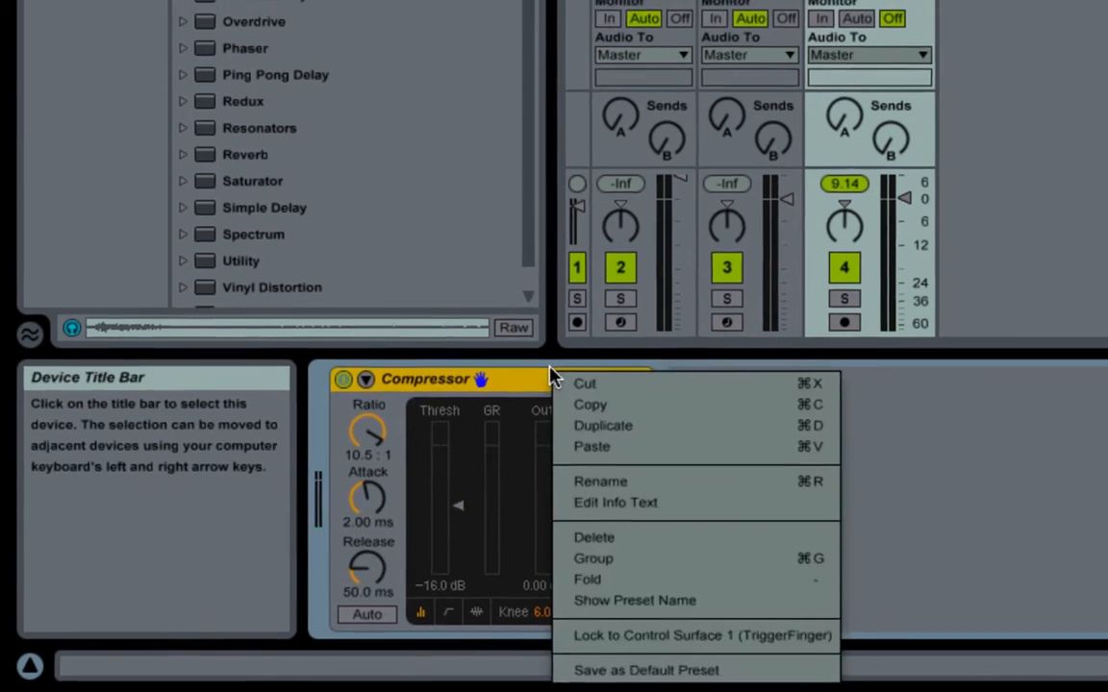
pyautogui.click(593, 538)
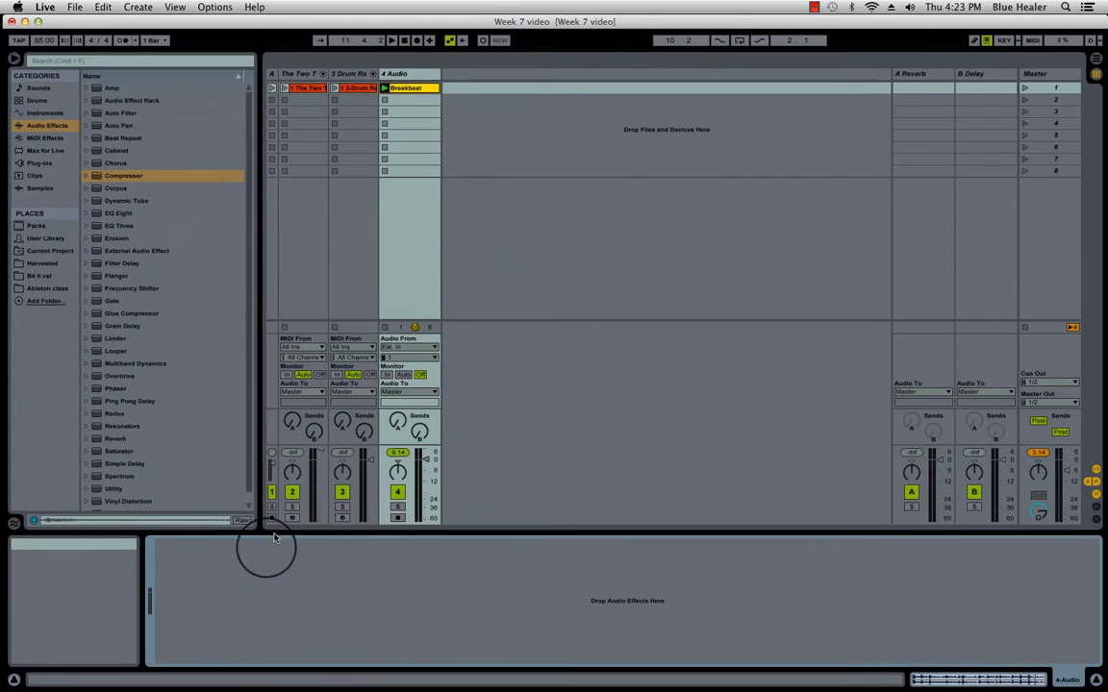
pyautogui.click(405, 88)
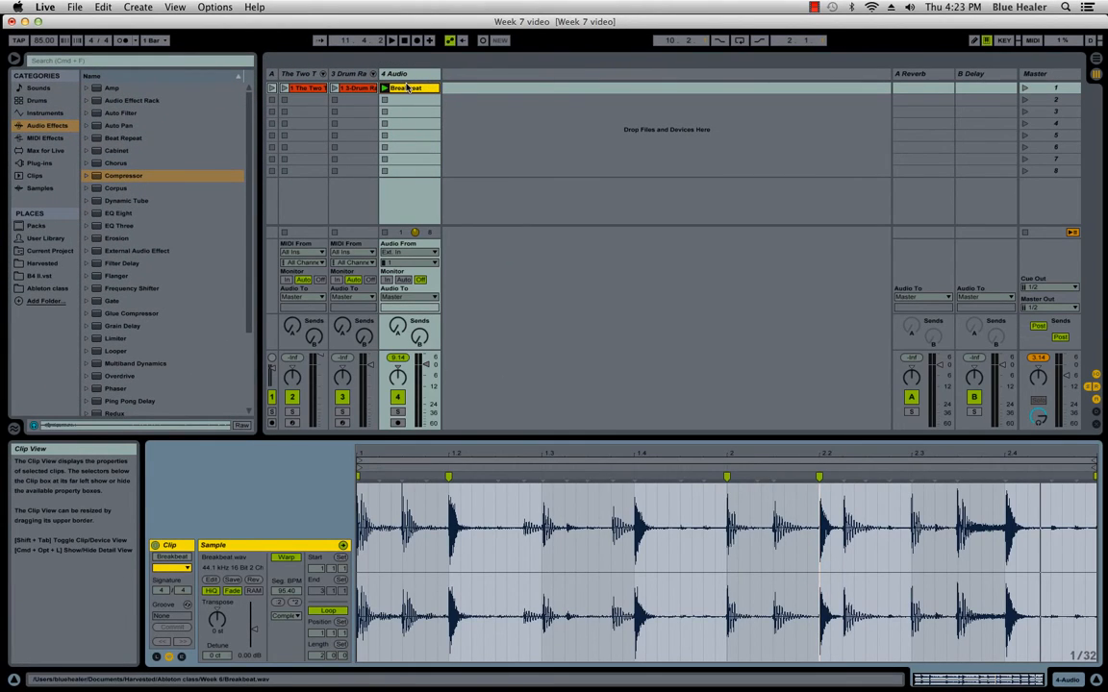